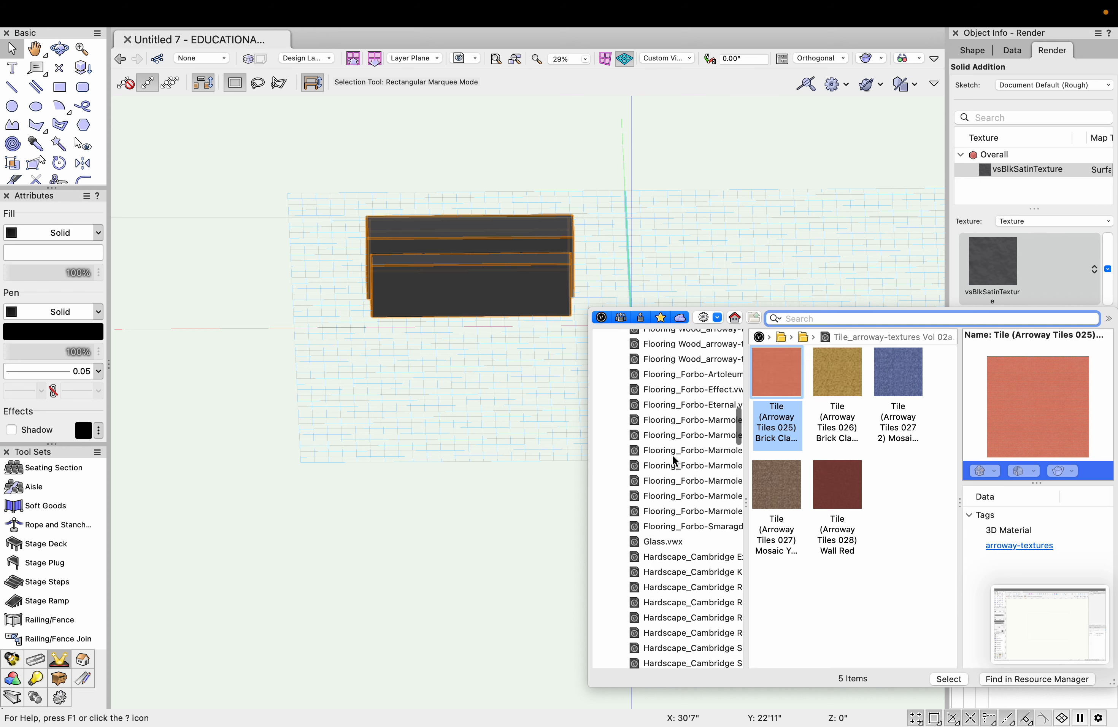
Browse the texture library and apply the blue mosaic Tile (Arroway Tiles 027 2) from Tile_arroway-textures Vol 02a to the solid addition.
left_click(651, 416)
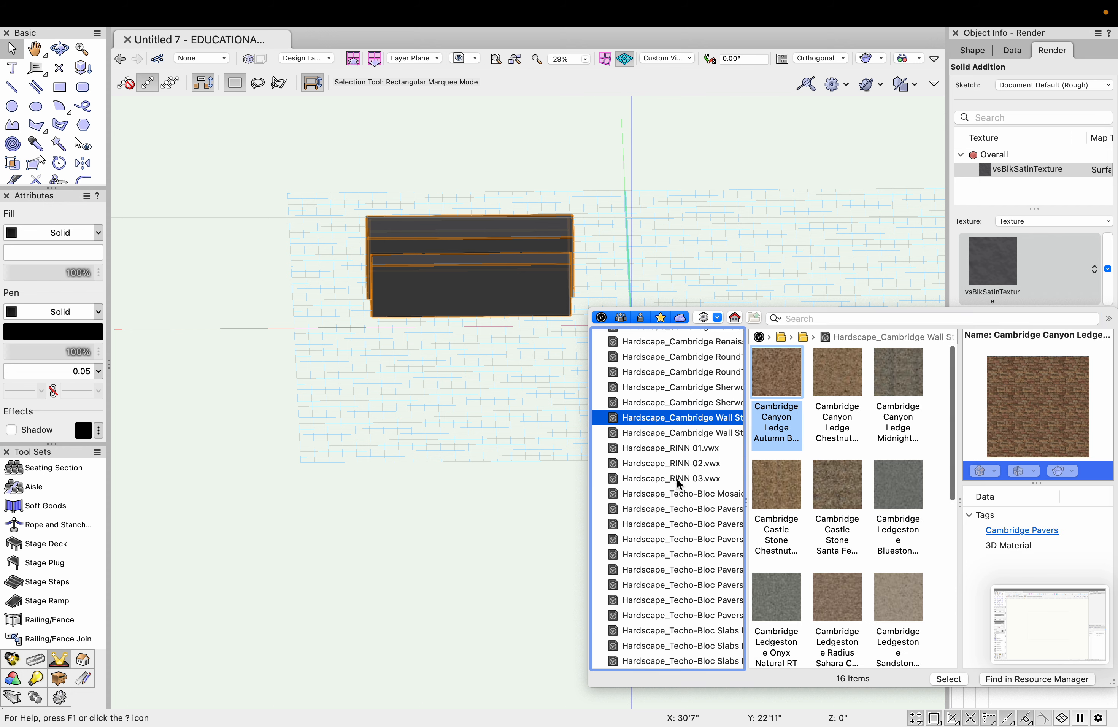
scroll(694, 533, "down", 15)
left_click(678, 525)
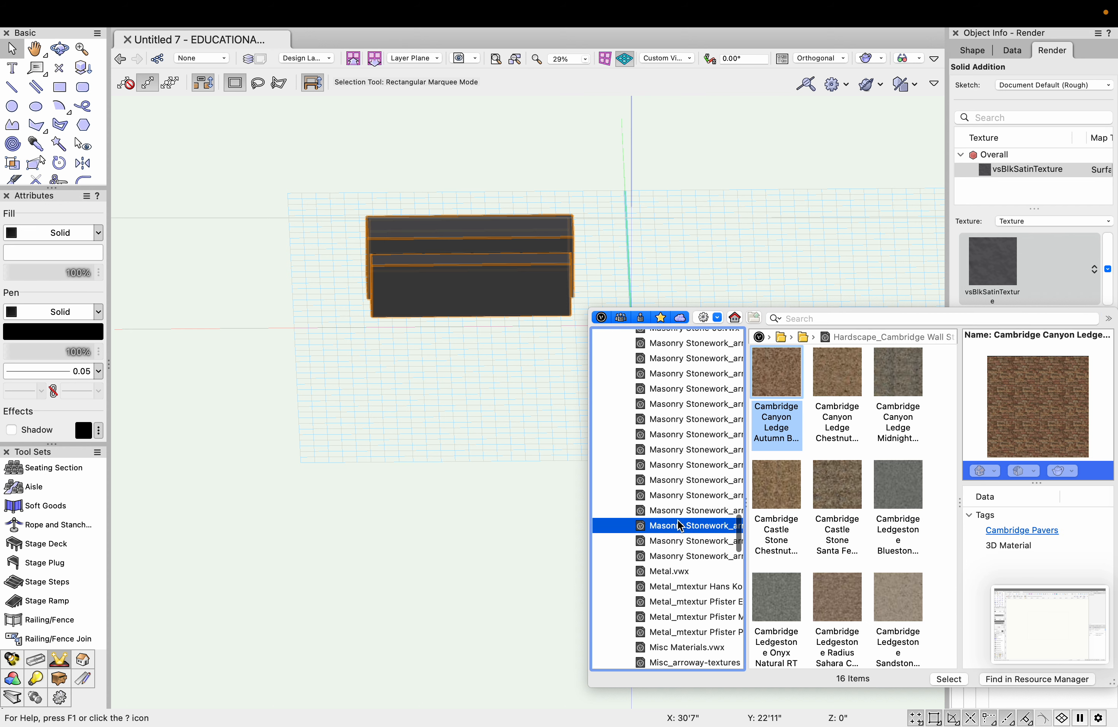
scroll(679, 525, "down", 10)
scroll(678, 524, "down", 8)
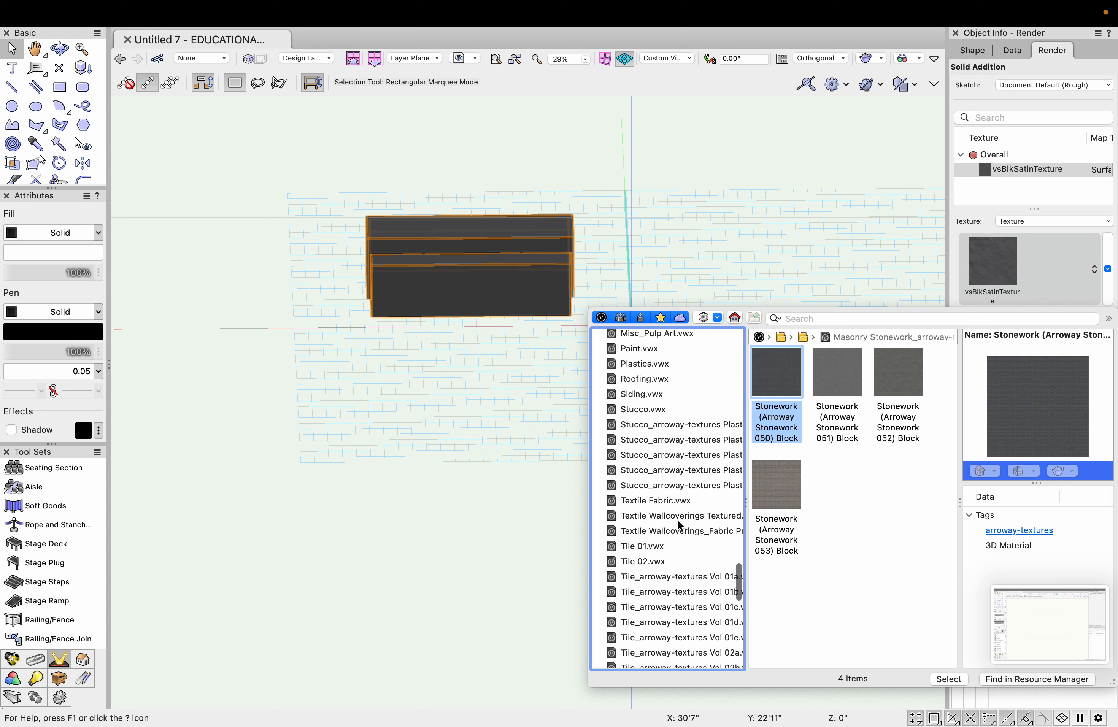
left_click(679, 513)
left_click(676, 558)
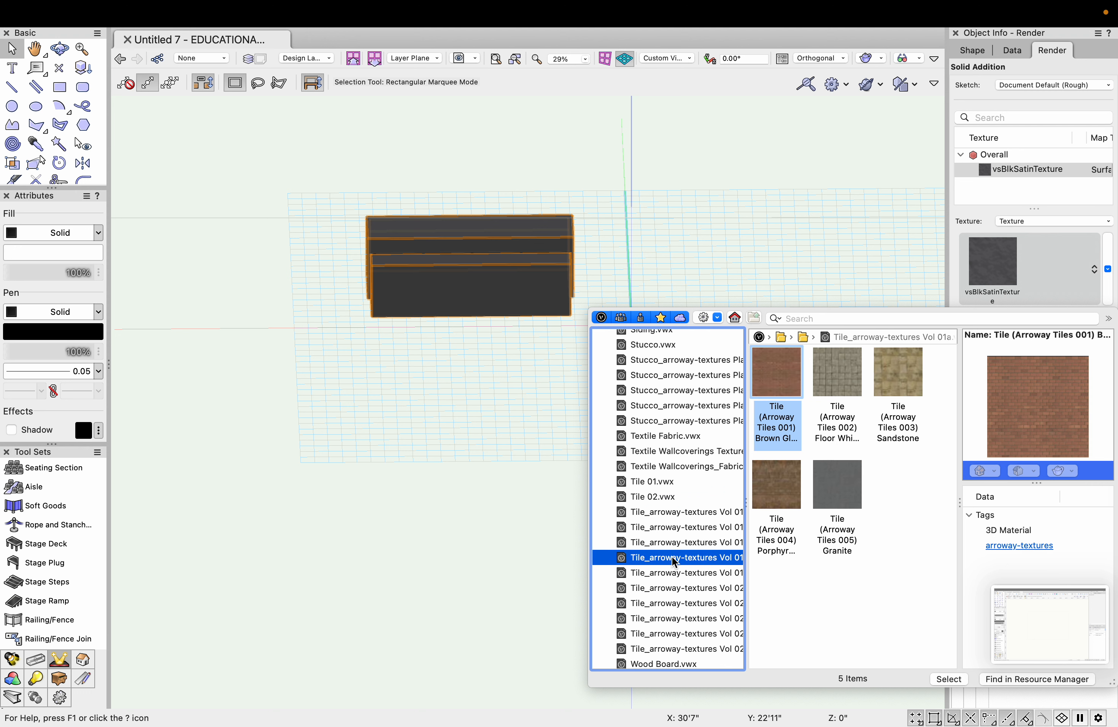
left_click(672, 543)
left_click(673, 589)
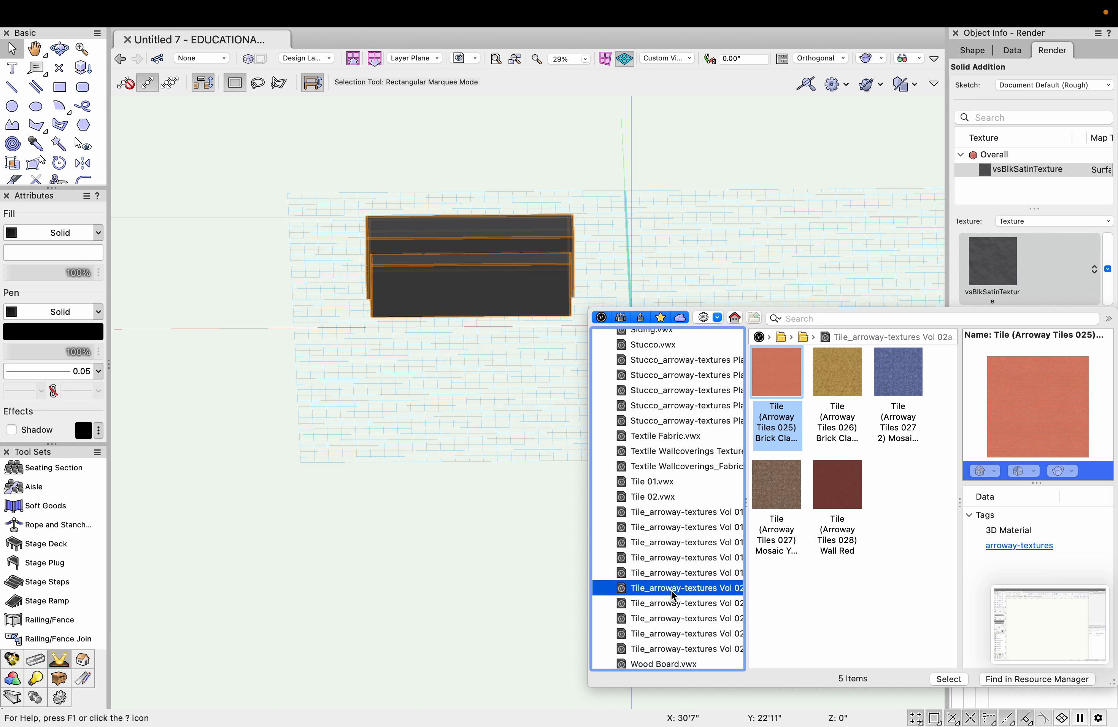
left_click(920, 393)
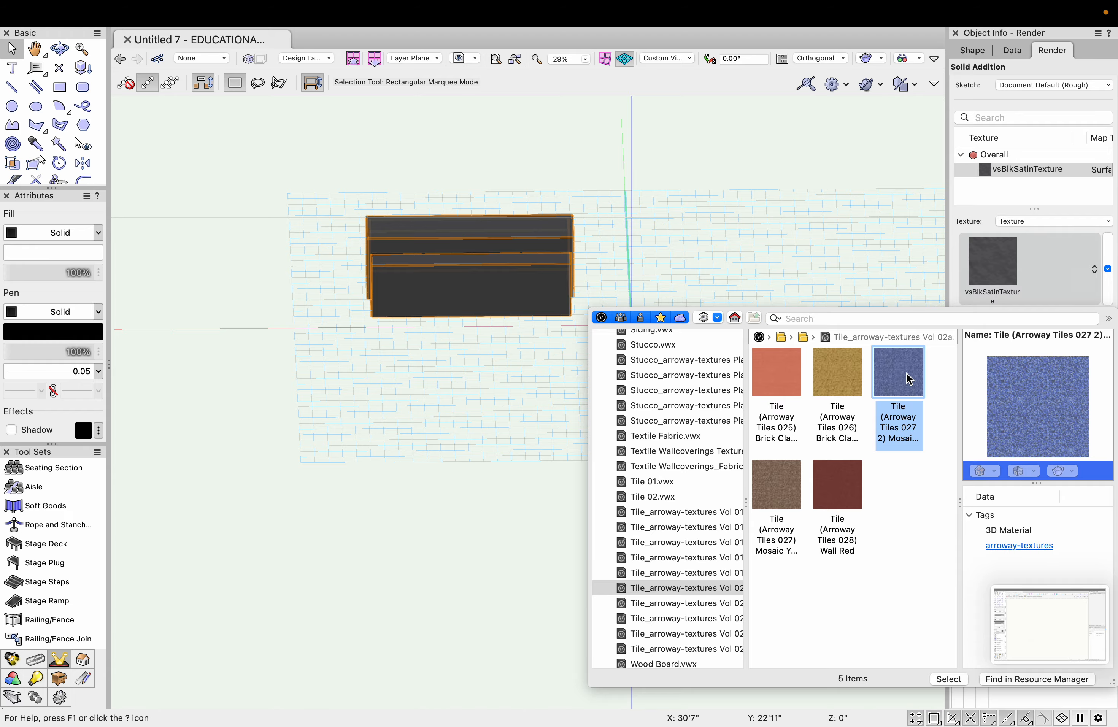
double_click(910, 379)
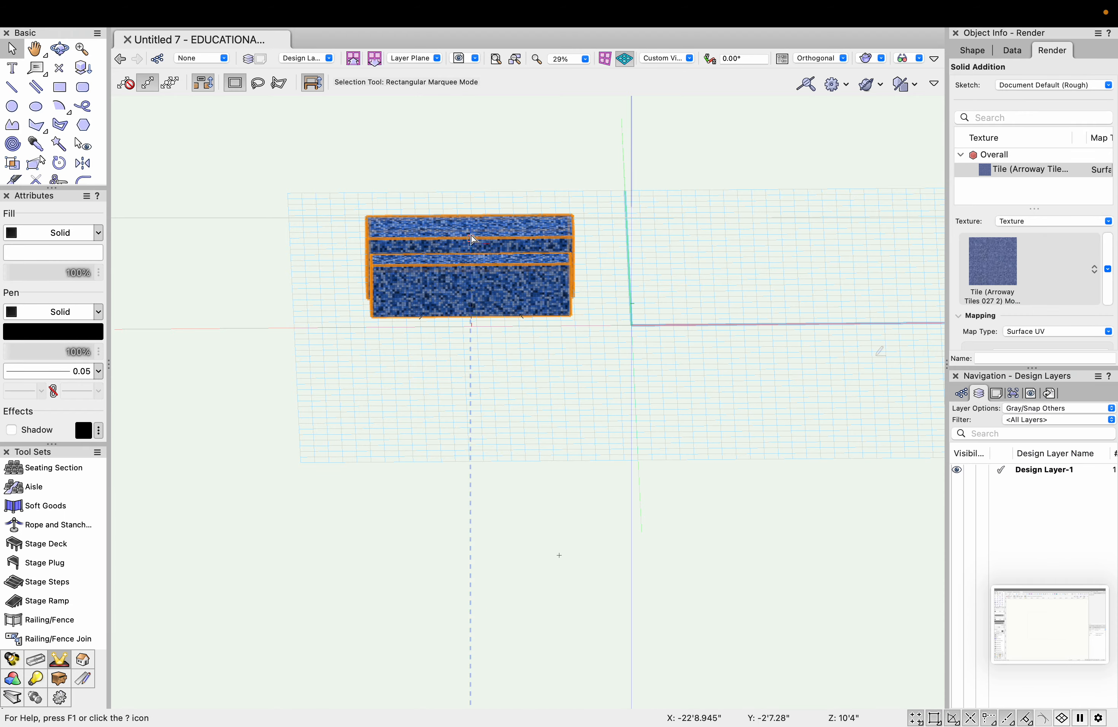
Examine the tiled solid from several angles and change its texture map type to Sphere.
left_click(58, 49)
scroll(395, 273, "up", 6)
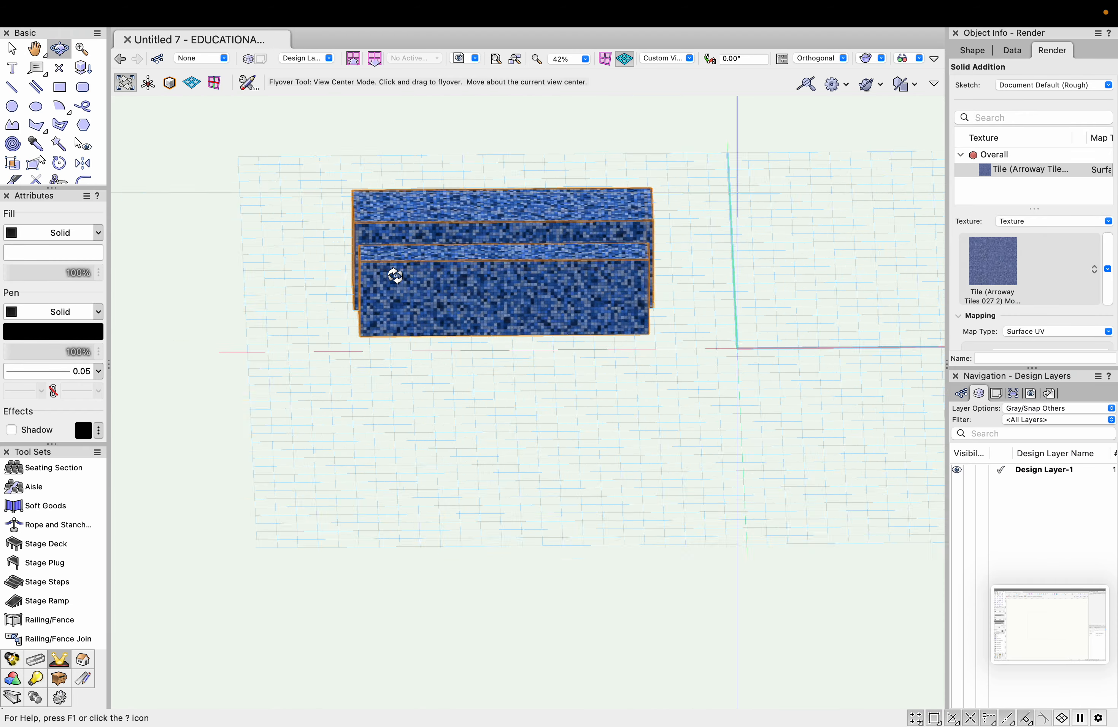
left_click_drag(404, 279, 474, 431)
scroll(474, 431, "down", 3)
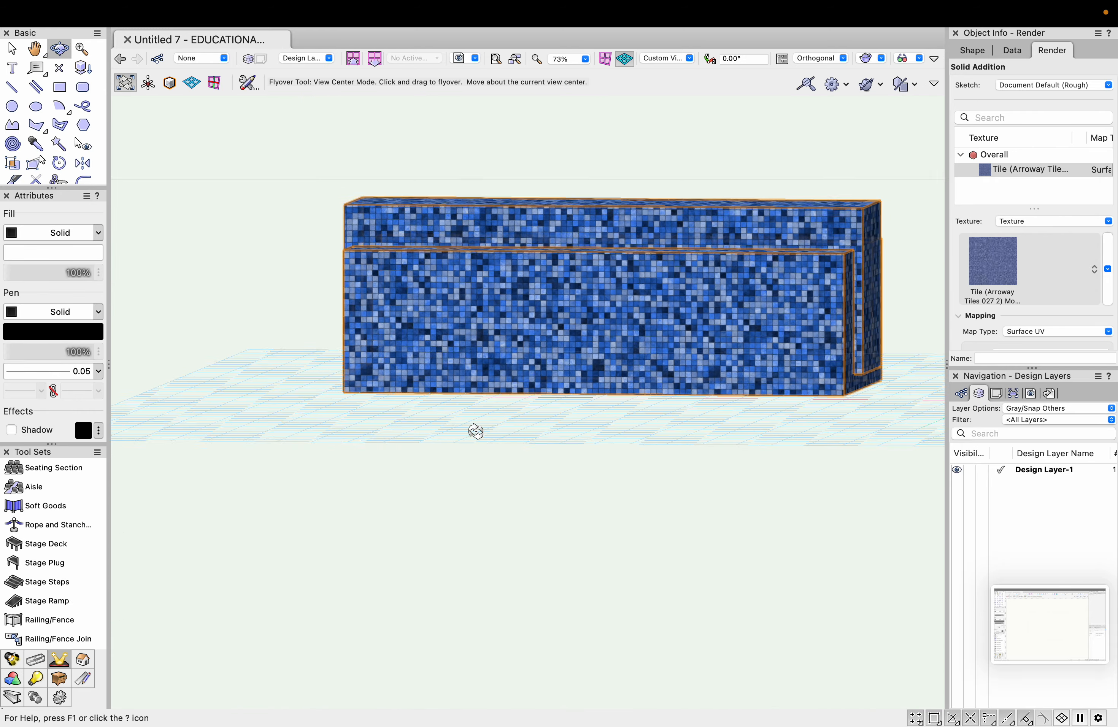
left_click_drag(549, 357, 569, 374)
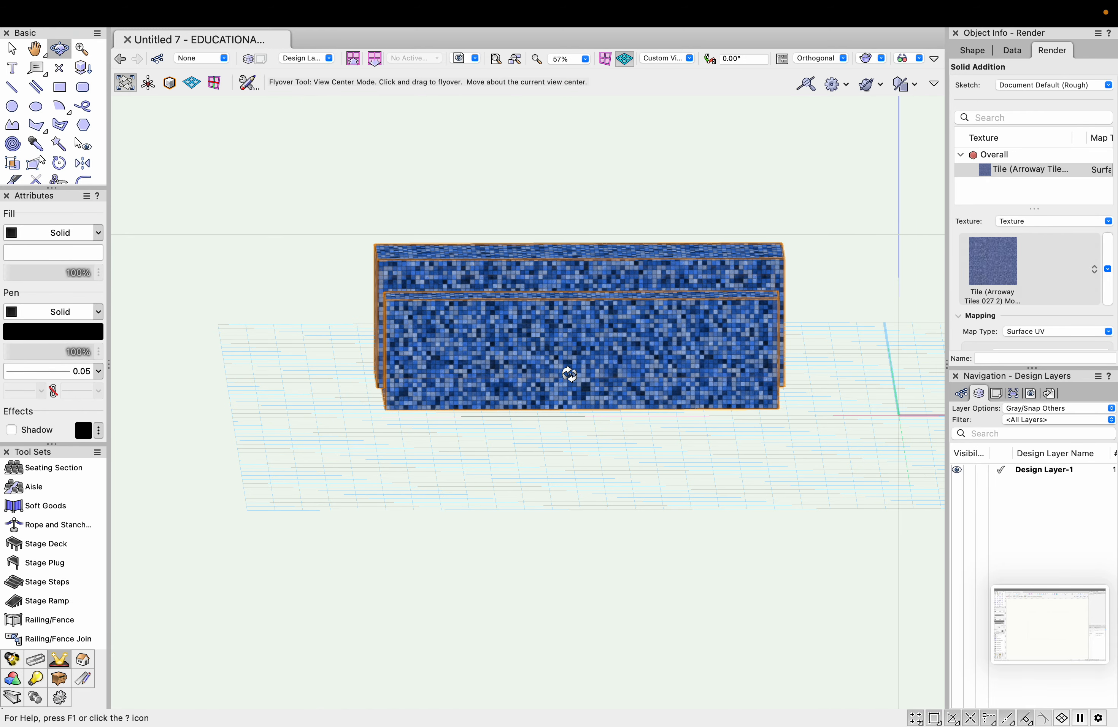
scroll(1044, 294, "down", 8)
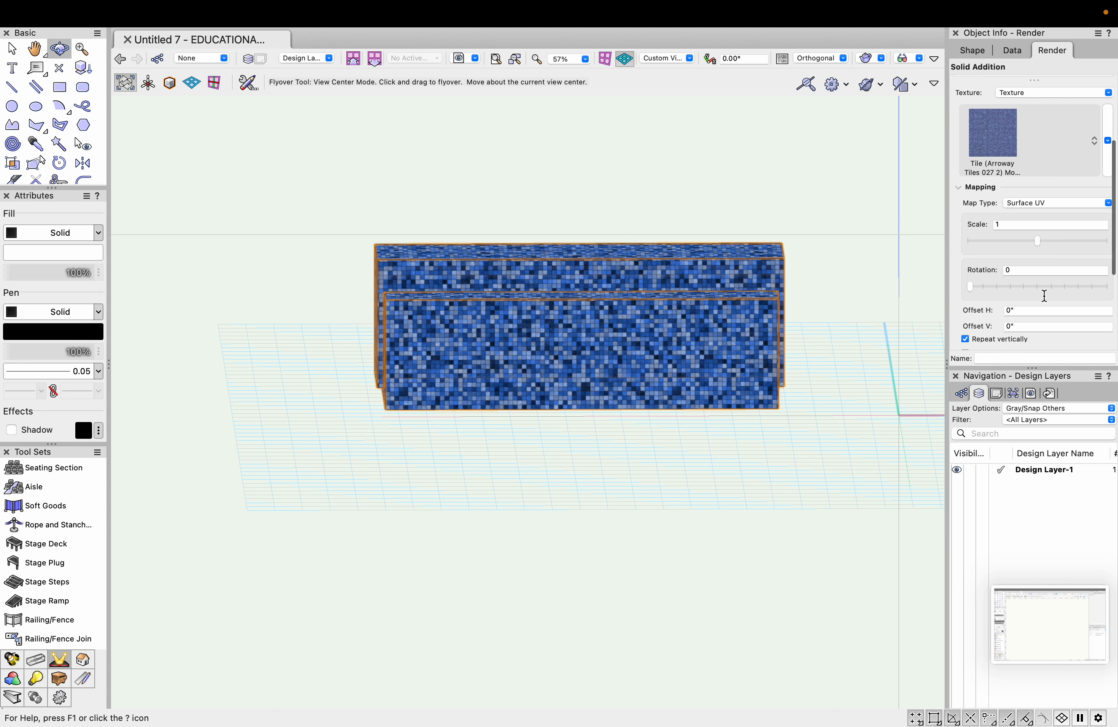
scroll(1044, 283, "down", 2)
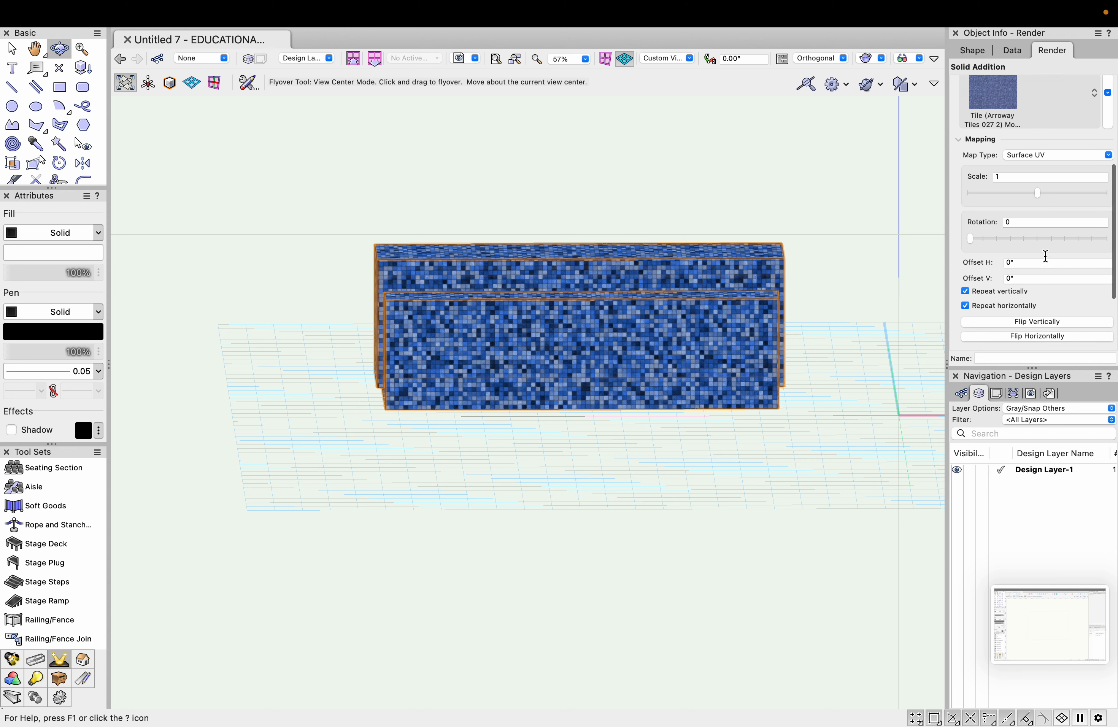
left_click(1032, 156)
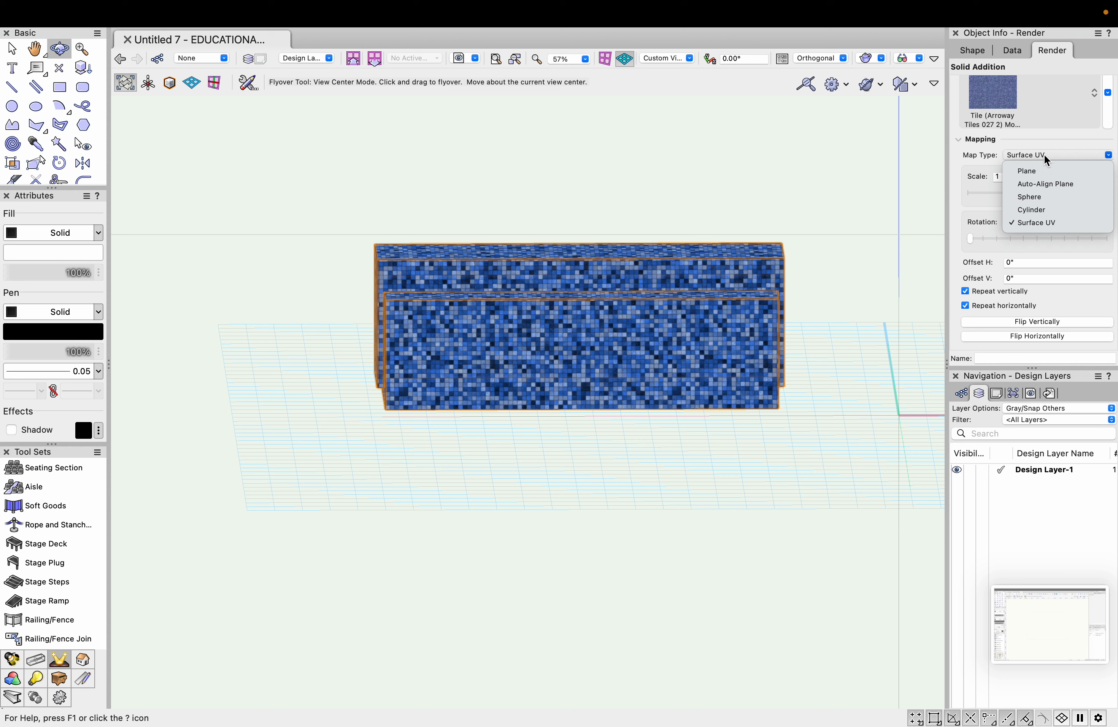
left_click(1040, 196)
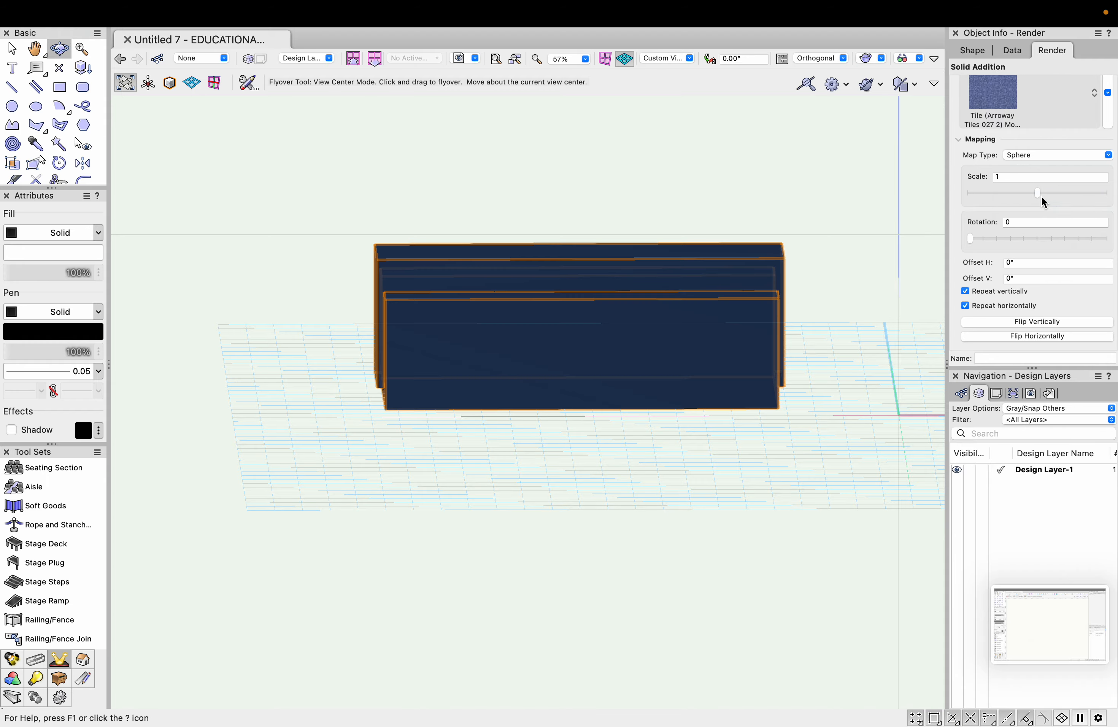
Try the Cylinder map type on the tile texture and return the mapping to Surface UV.
left_click(1018, 157)
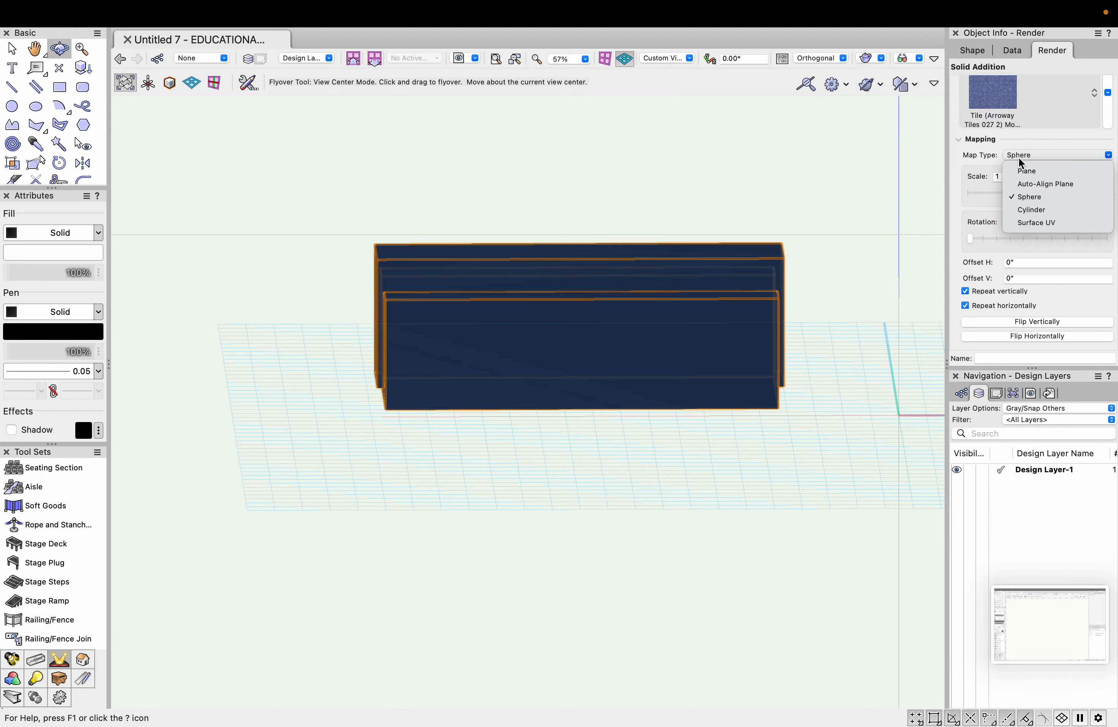
left_click(1029, 210)
mouse_move(810, 344)
left_mouse_down()
mouse_move(464, 374)
mouse_move(402, 356)
mouse_move(606, 370)
mouse_move(784, 304)
mouse_move(807, 345)
left_mouse_up()
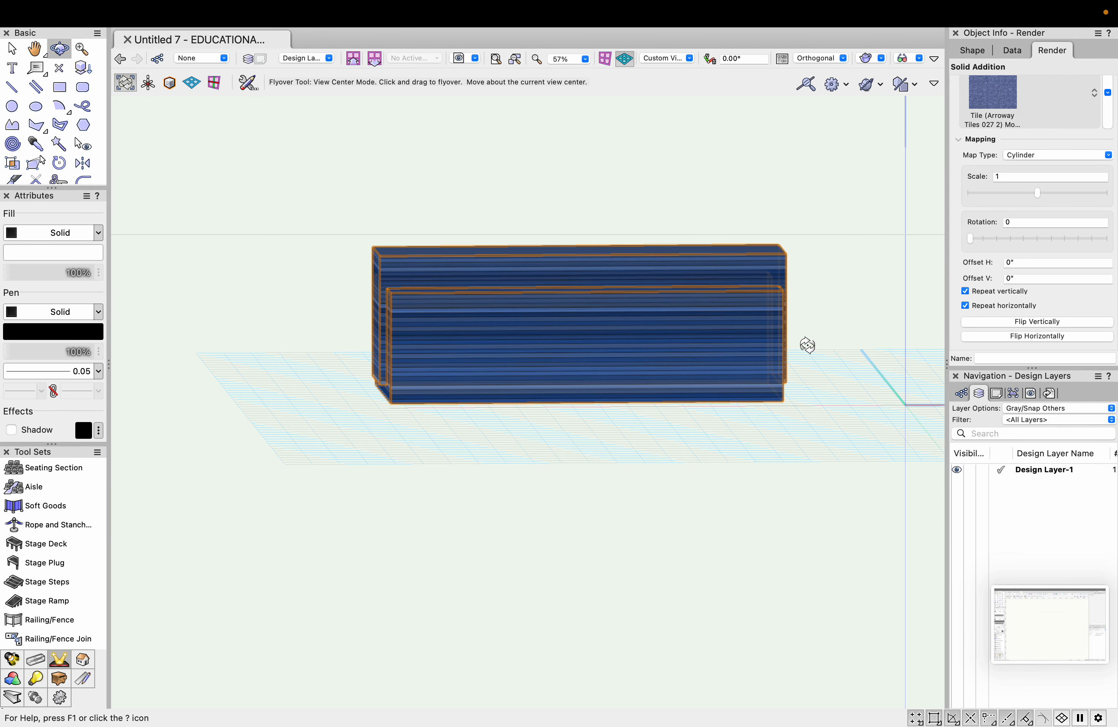
left_click(1022, 154)
left_click(1041, 226)
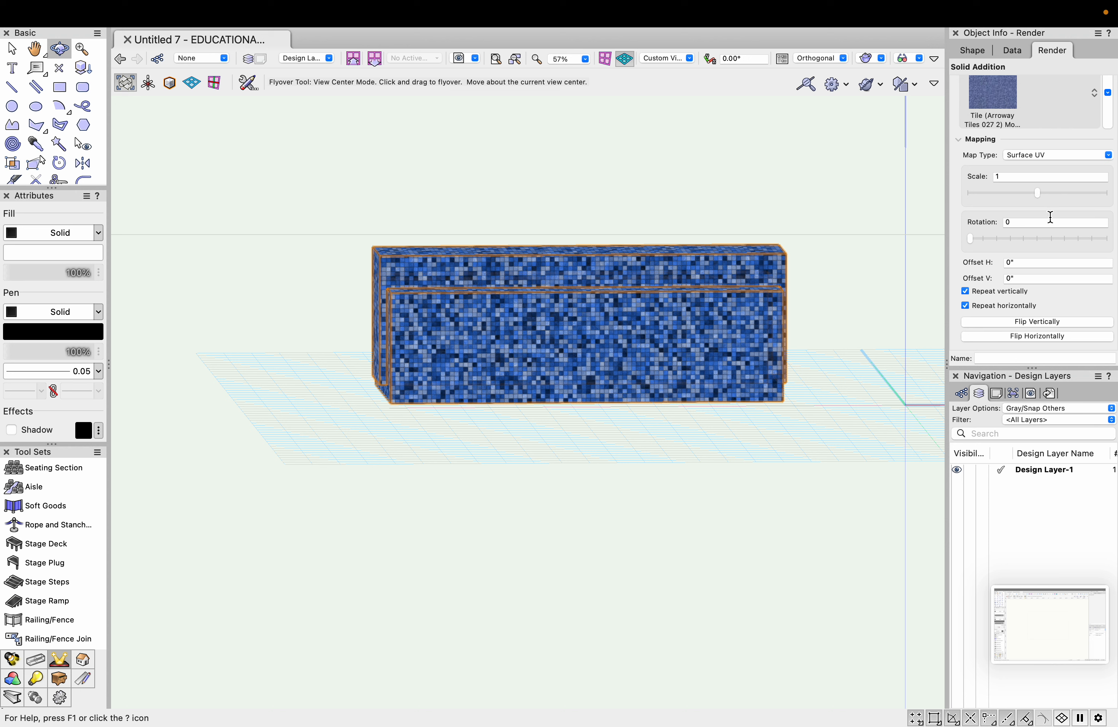
Try a texture rotation of about 123 on the solid and return the rotation to 0.
mouse_move(1038, 193)
left_mouse_down()
mouse_move(989, 194)
mouse_move(1115, 195)
mouse_move(1038, 193)
left_mouse_up()
left_click_drag(970, 240, 1017, 238)
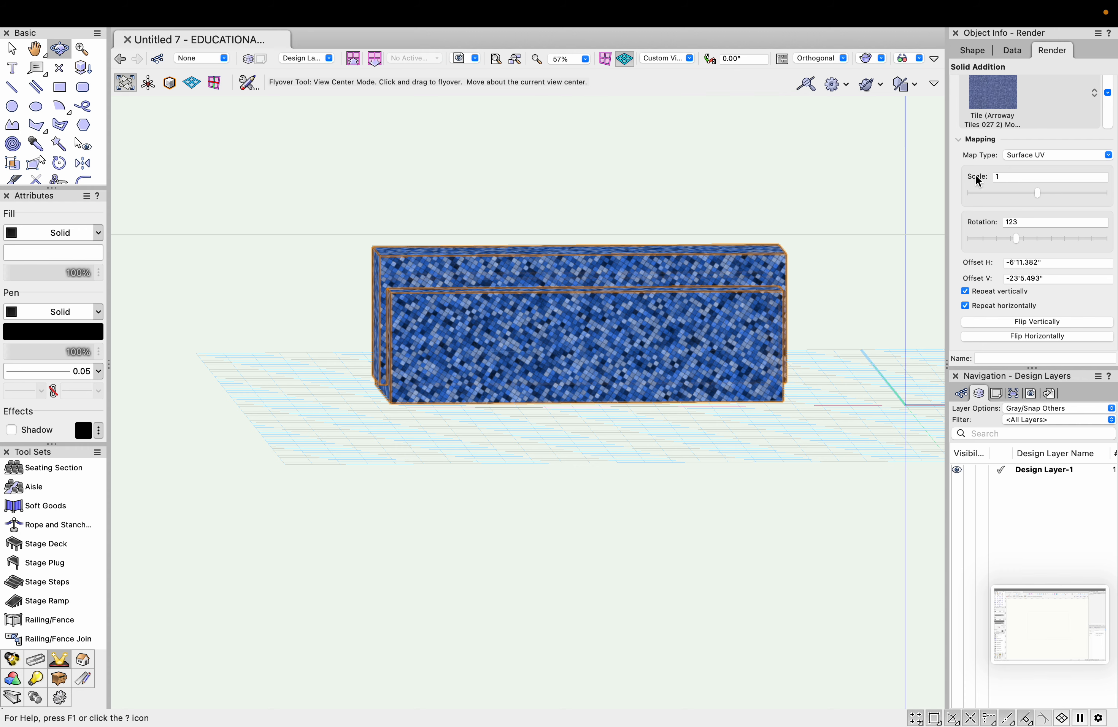
left_click_drag(1016, 238, 926, 238)
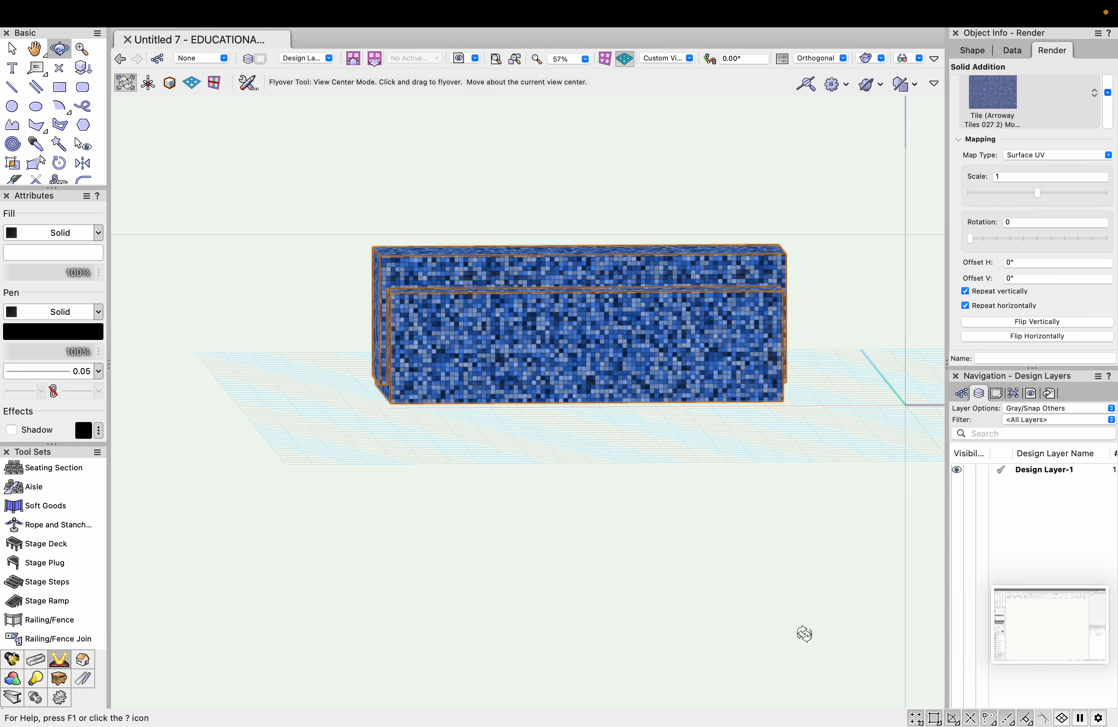
Keep the texture source as Texture and reapply the blue mosaic Tile (Arroway Tiles 027 2) to the solid.
scroll(805, 634, "down", 2)
scroll(1073, 151, "up", 5)
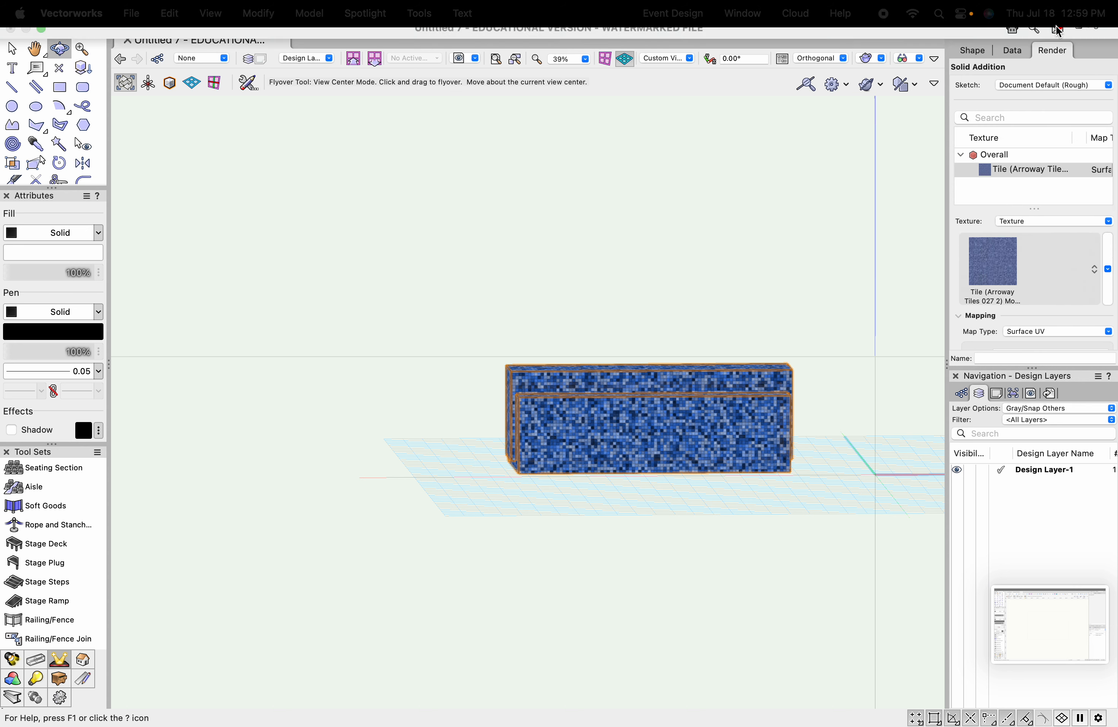
left_click(1014, 222)
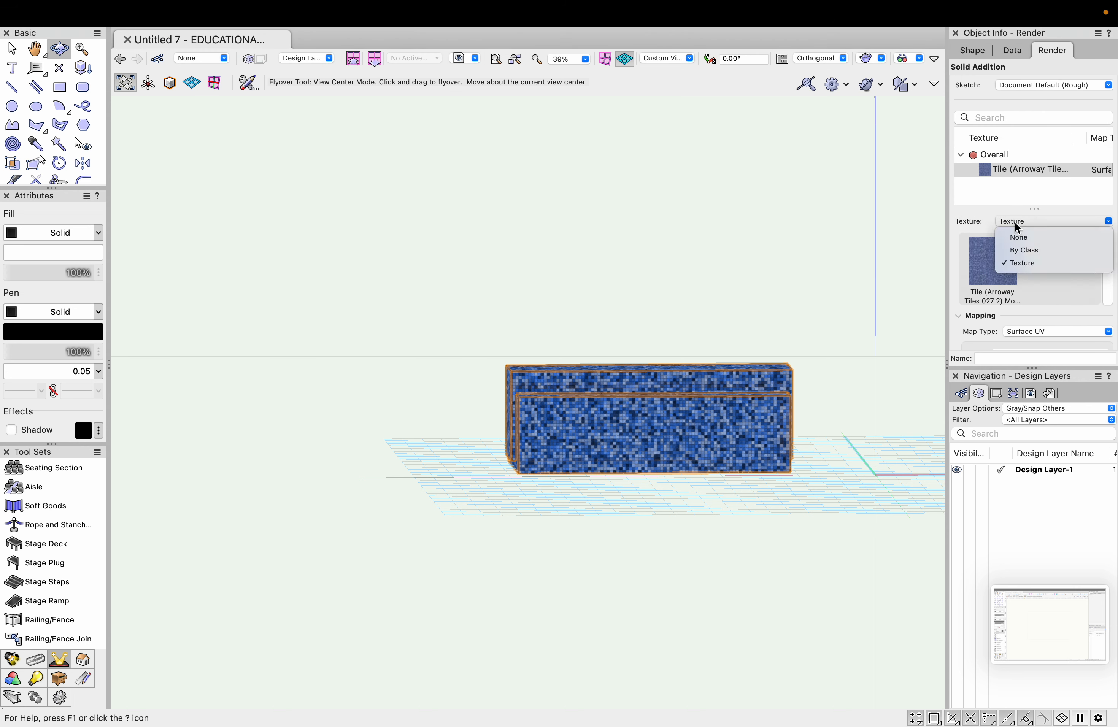
left_click(1042, 264)
left_click(1095, 269)
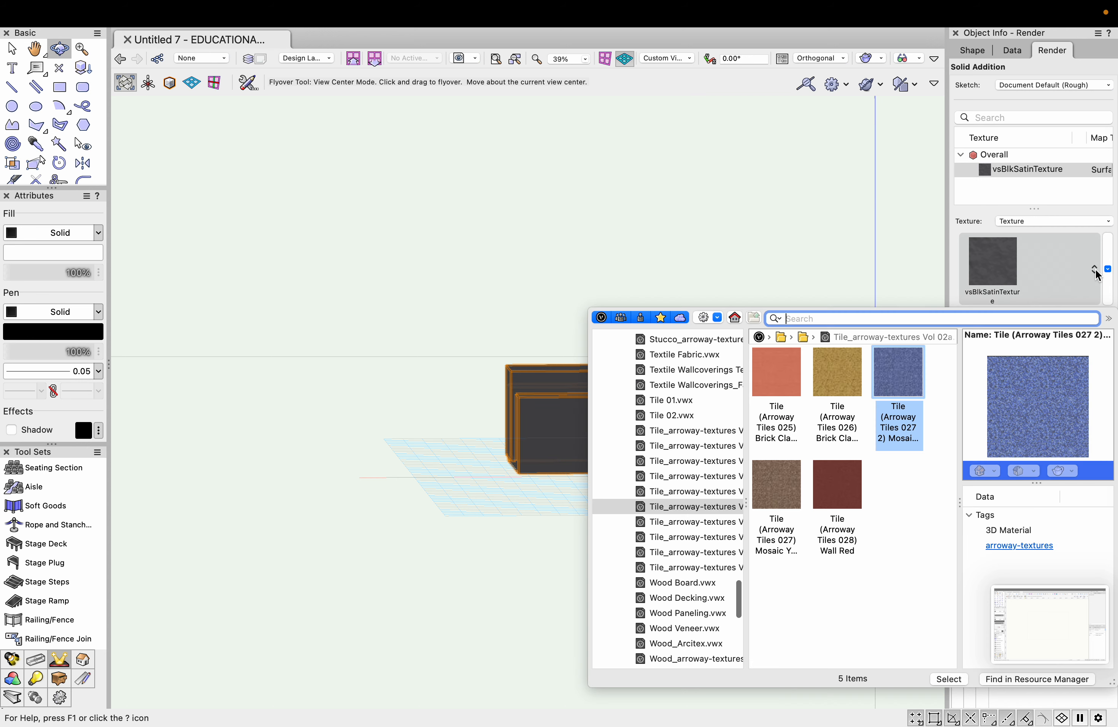
double_click(904, 386)
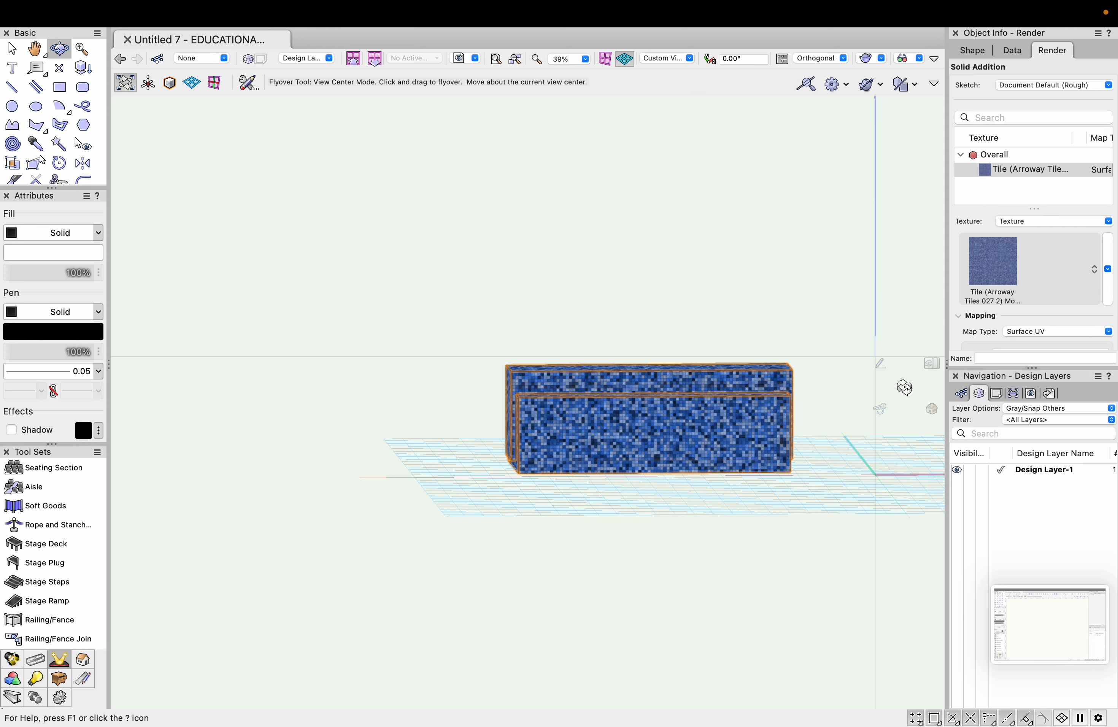
mouse_move(668, 266)
left_mouse_down()
mouse_move(628, 351)
mouse_move(656, 479)
mouse_move(651, 312)
mouse_move(687, 269)
left_mouse_up()
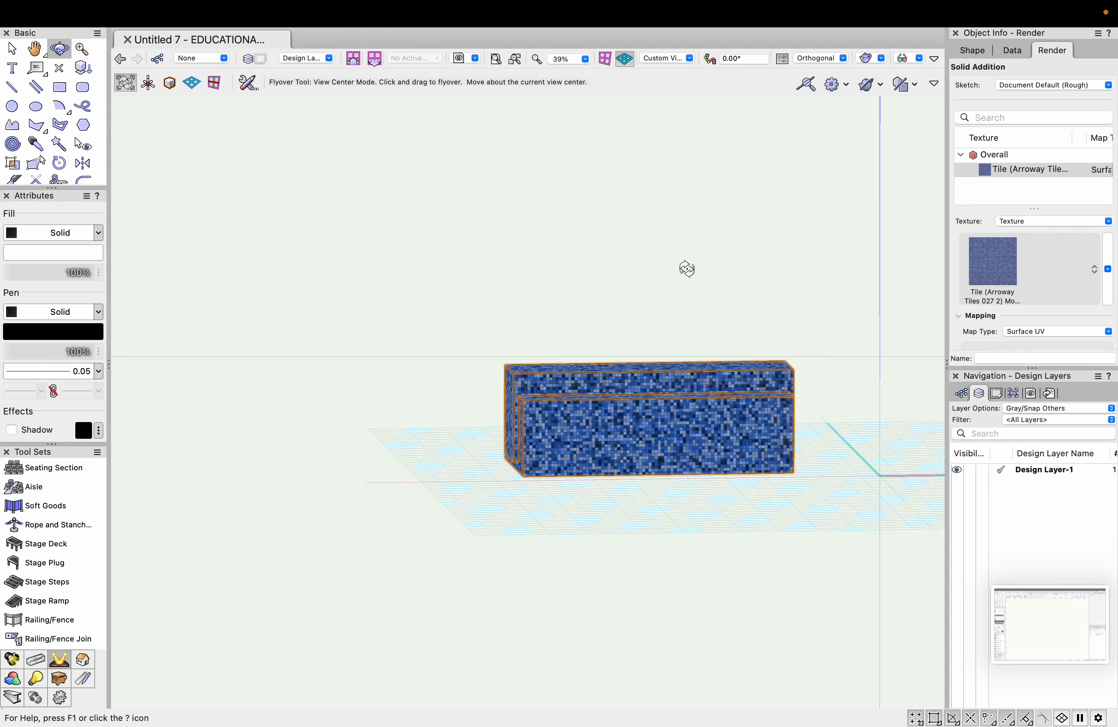
left_click_drag(656, 382, 591, 417)
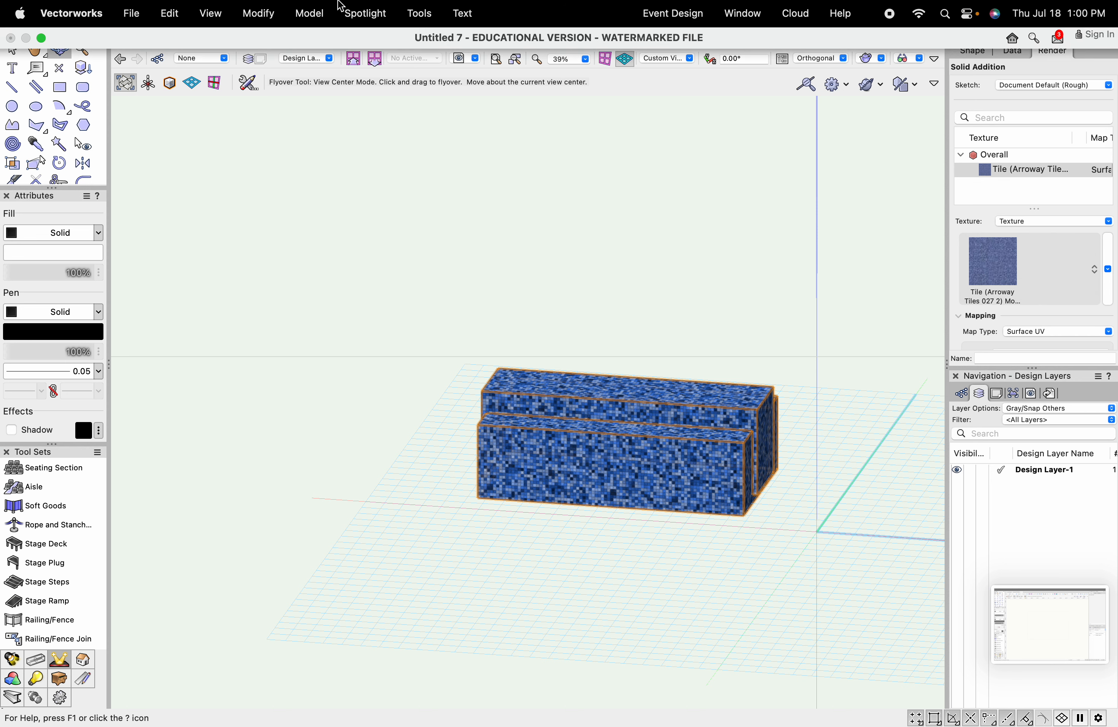
left_click(320, 13)
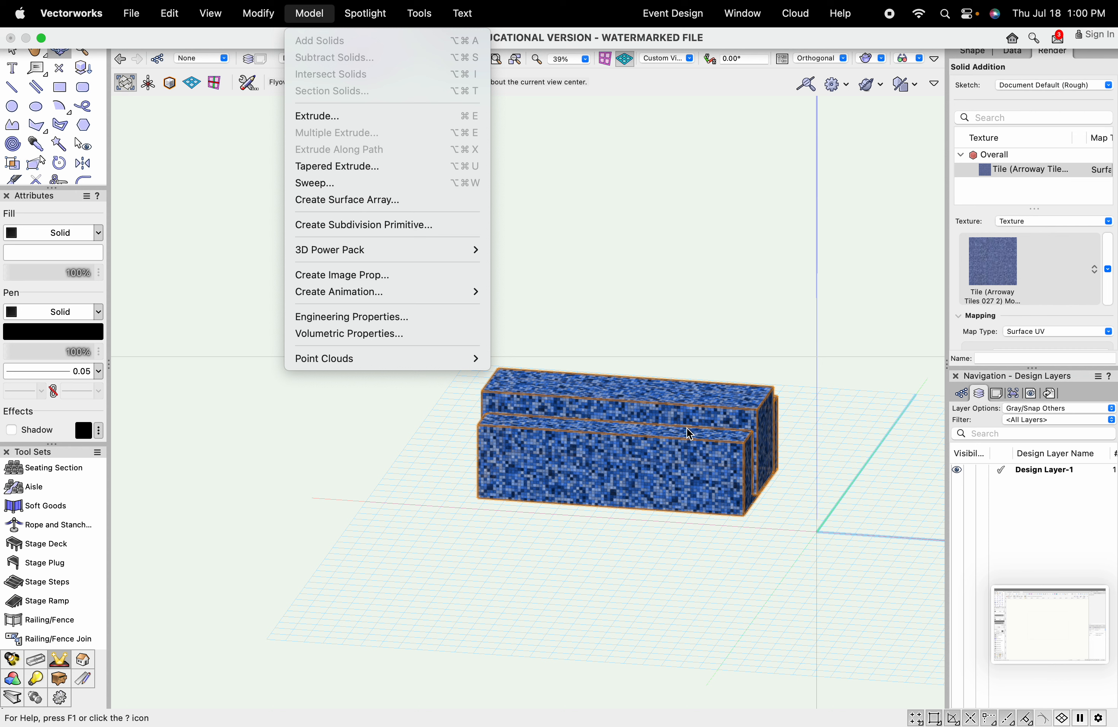
left_click(646, 528)
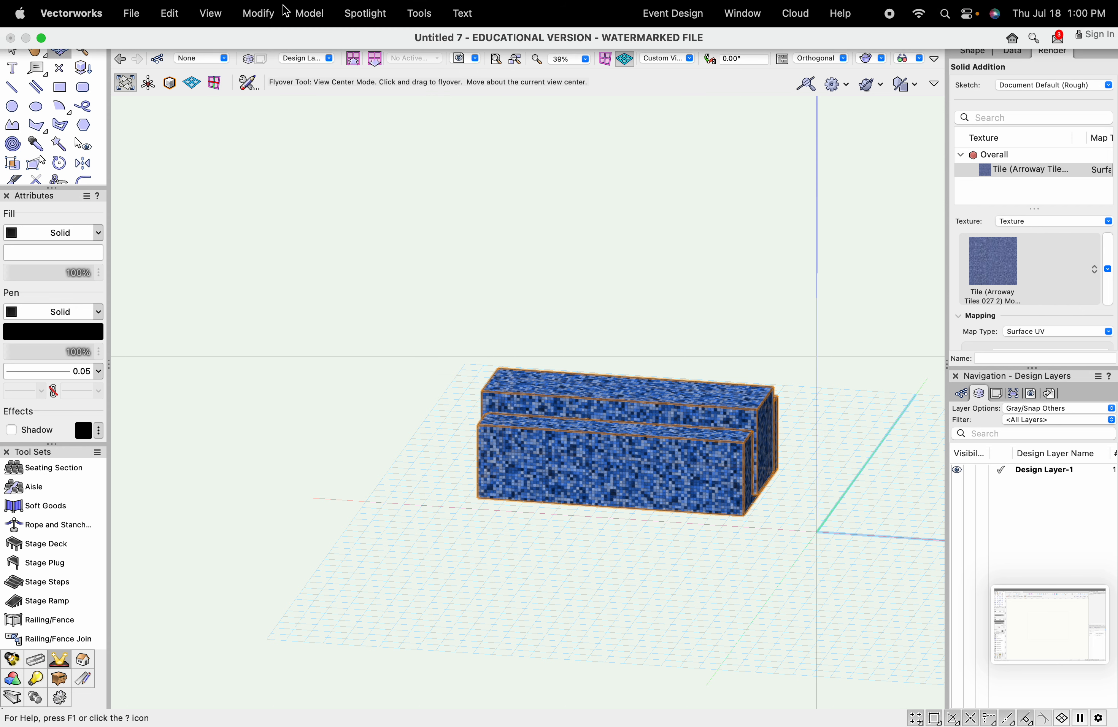
left_click(308, 13)
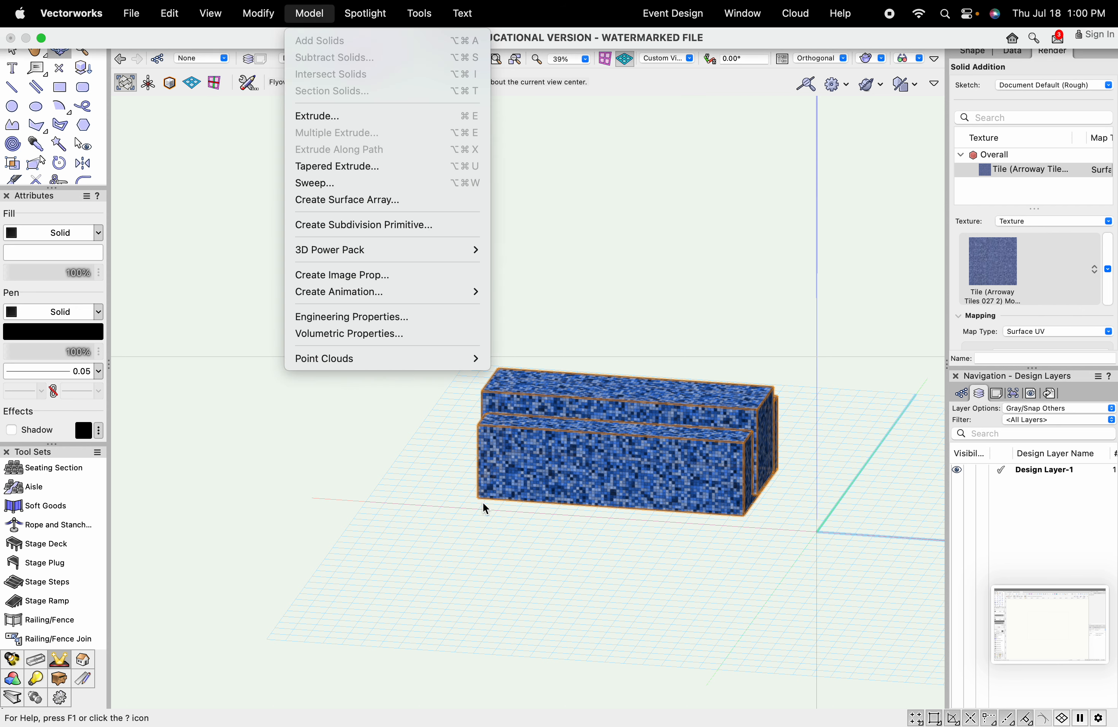
left_click(355, 595)
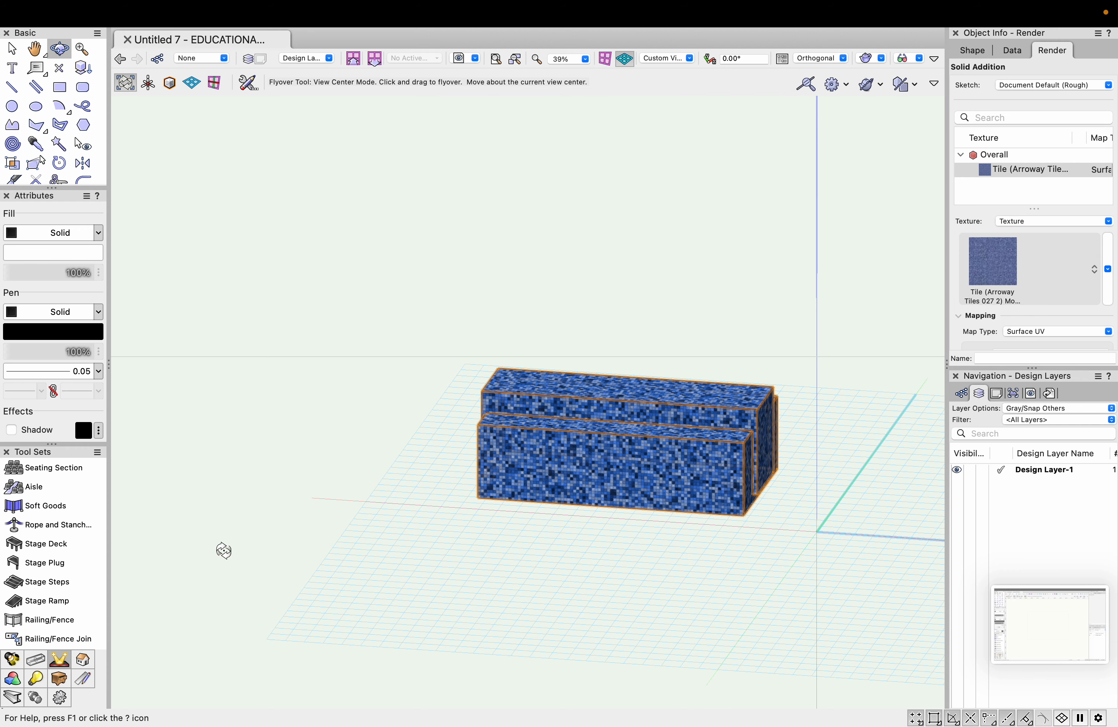
Switch the drawing from the custom 3D view to the Top/Plan view.
scroll(340, 522, "down", 5)
left_click_drag(340, 524, 660, 209)
left_click(672, 63)
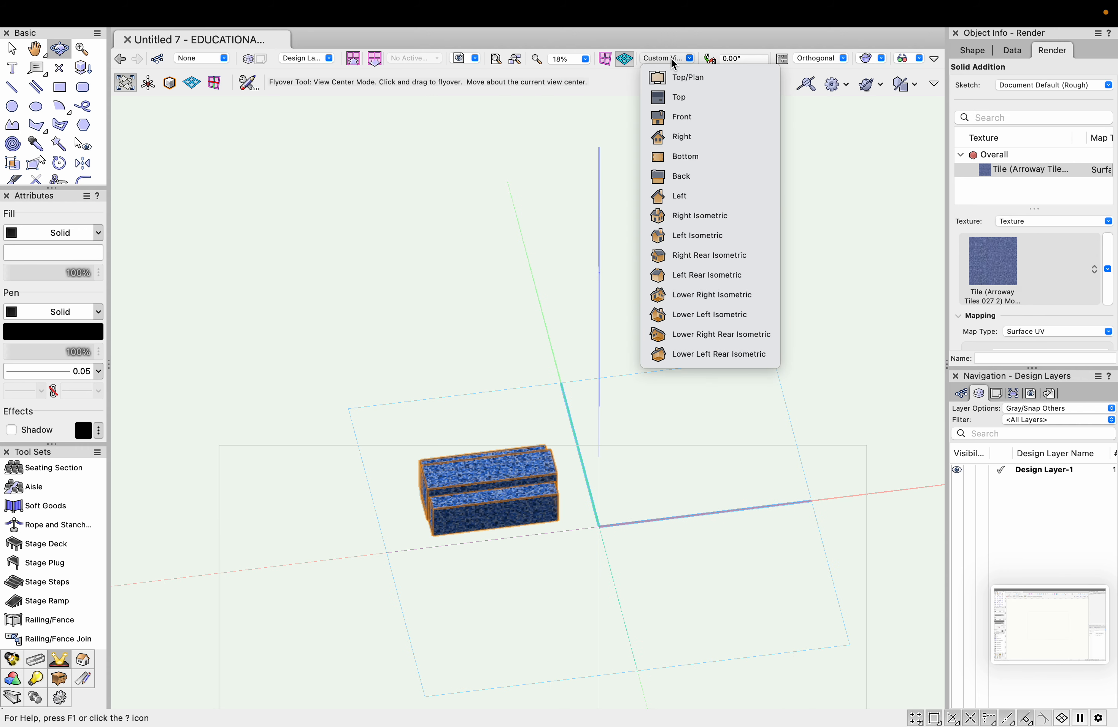
left_click(672, 80)
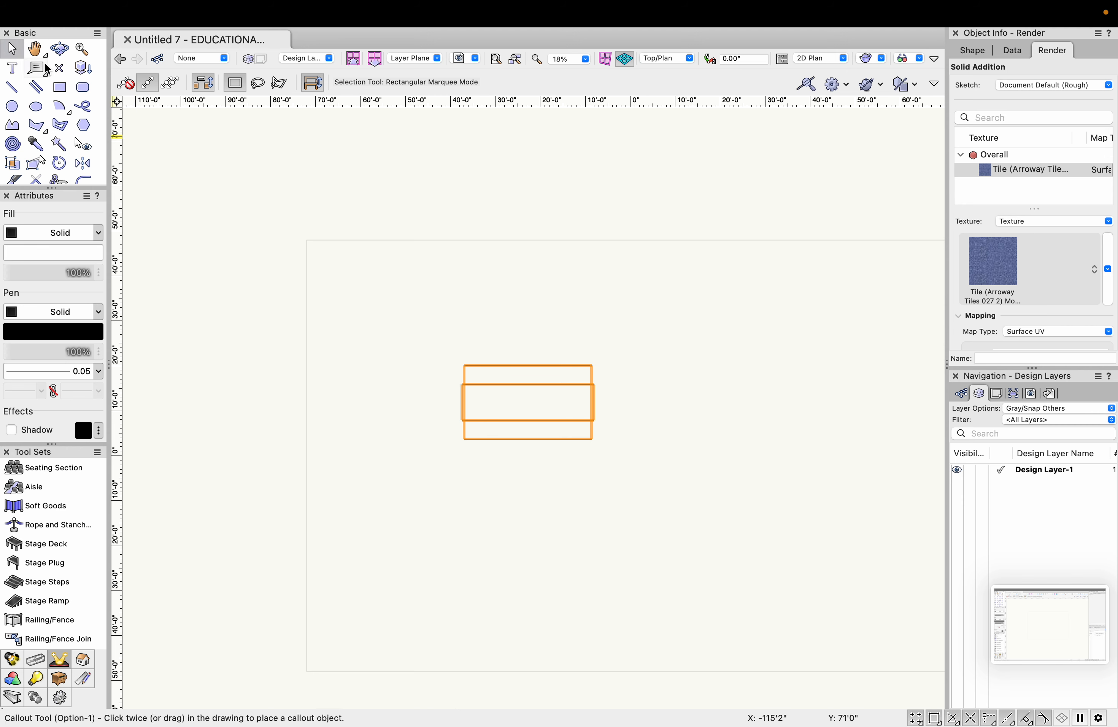
Draw two separate rectangles beside the solid, one above the other in plan, and select both.
left_click(59, 86)
mouse_move(665, 338)
left_mouse_down()
mouse_move(718, 387)
mouse_move(793, 411)
left_mouse_up()
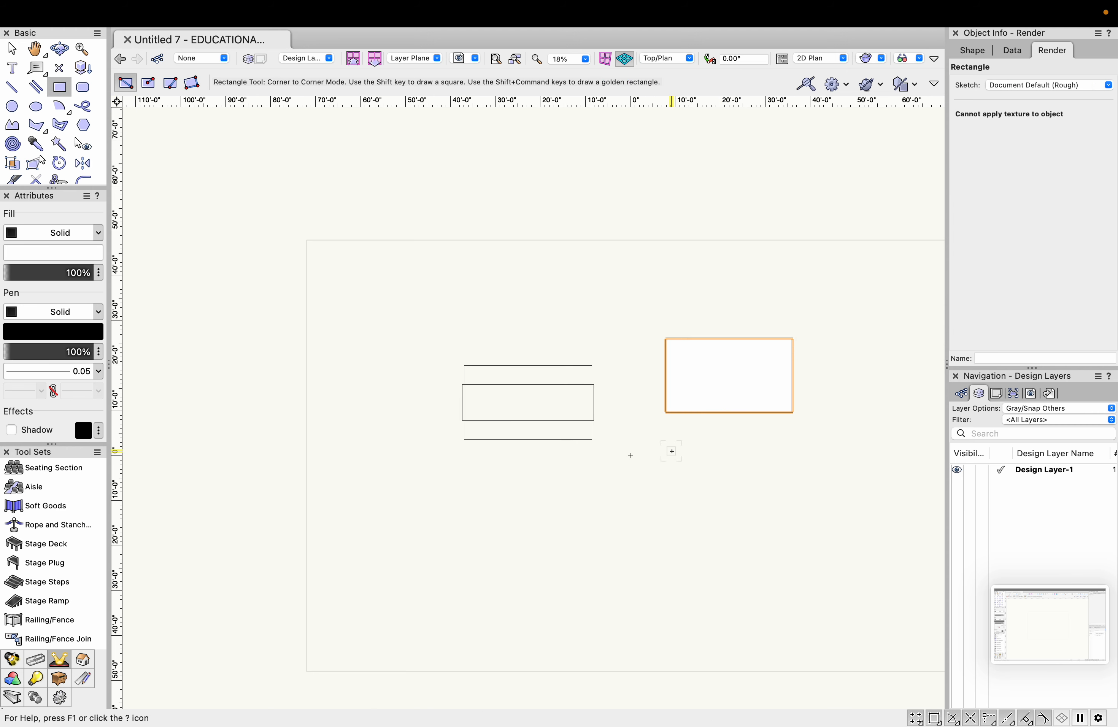
left_click_drag(671, 451, 793, 521)
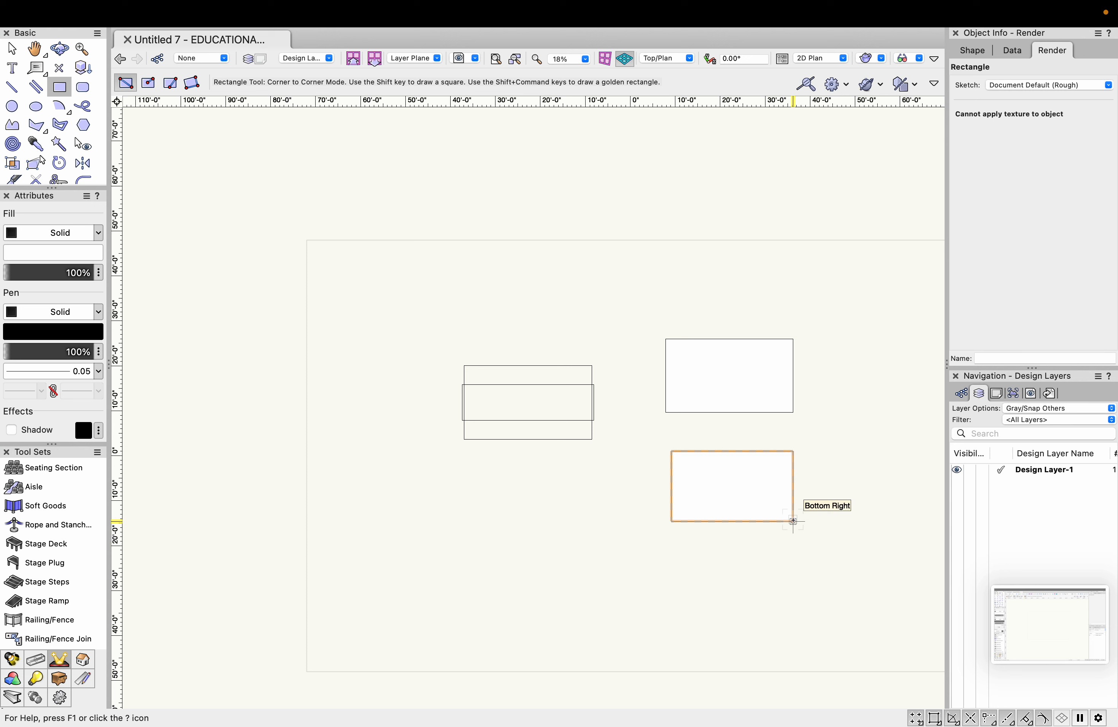
key("x")
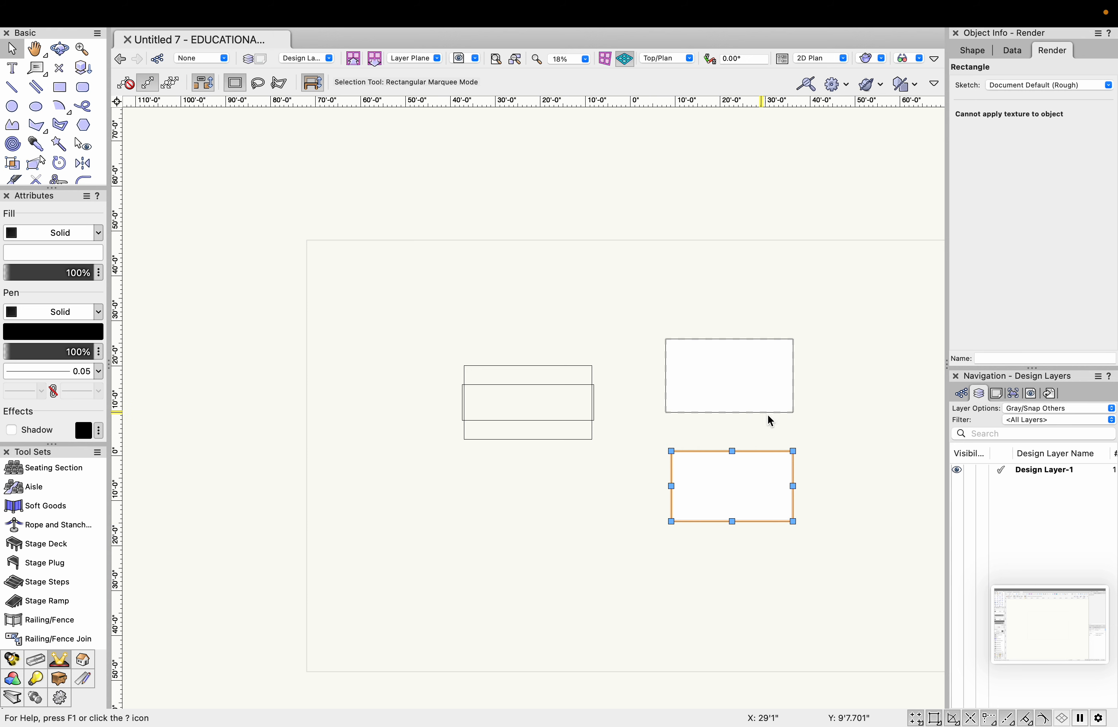
left_click(764, 413, "shift")
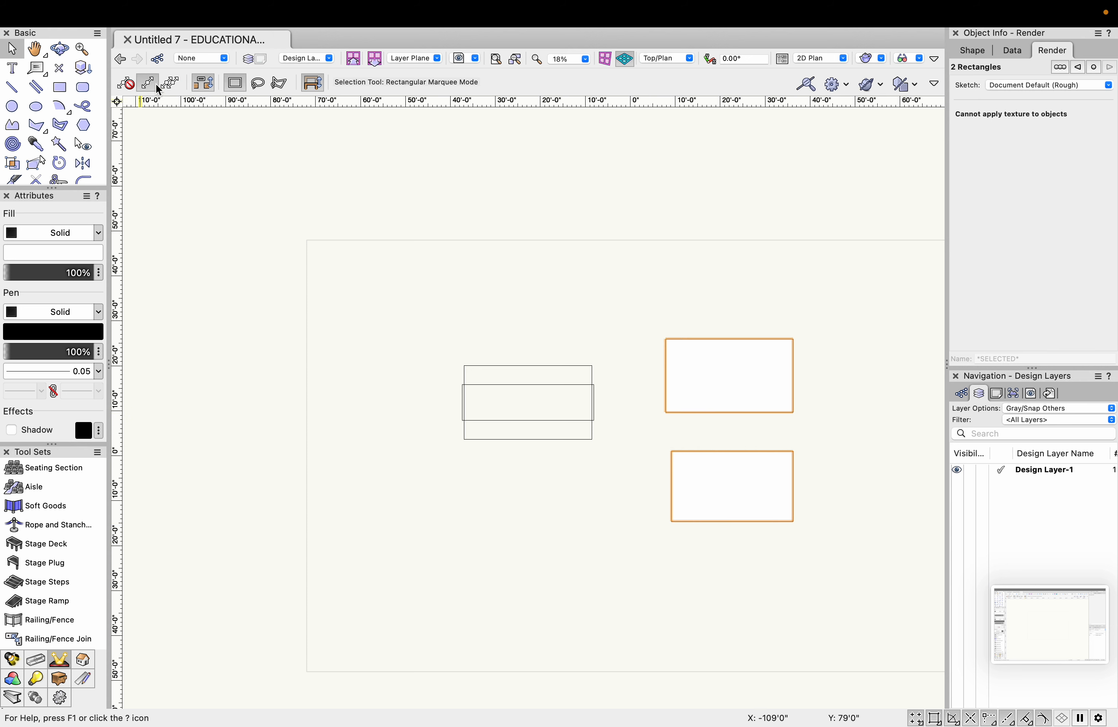
Extrude the two selected plan rectangles by 8'0".
key("super+e")
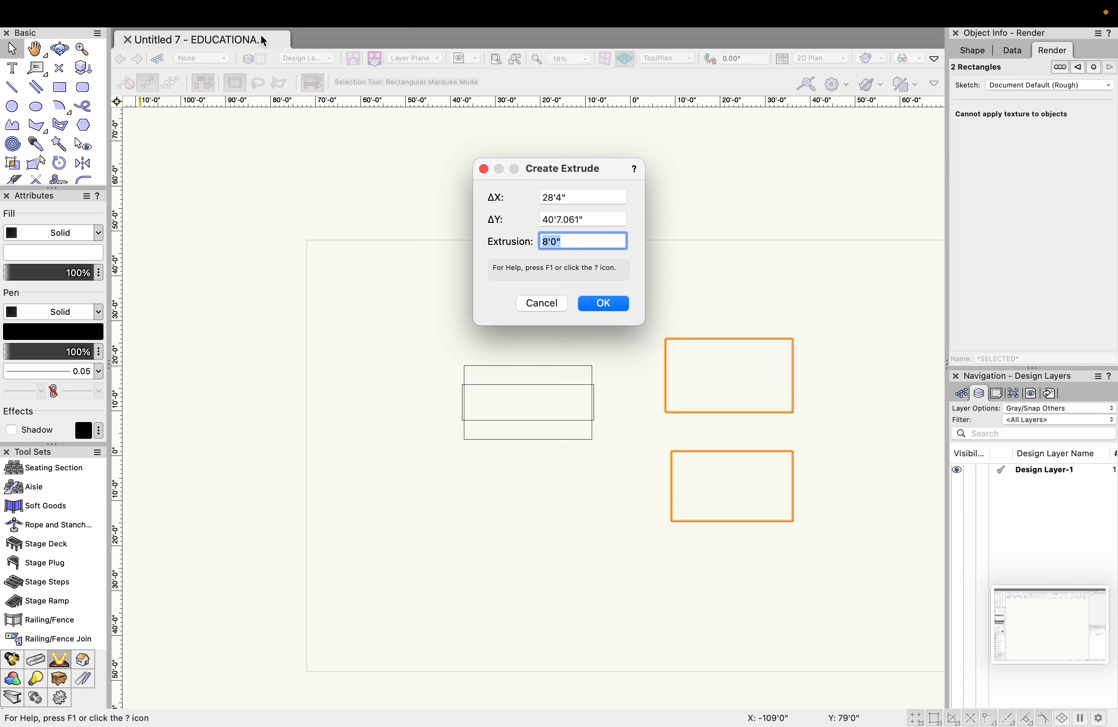
key("Return")
left_click(836, 506)
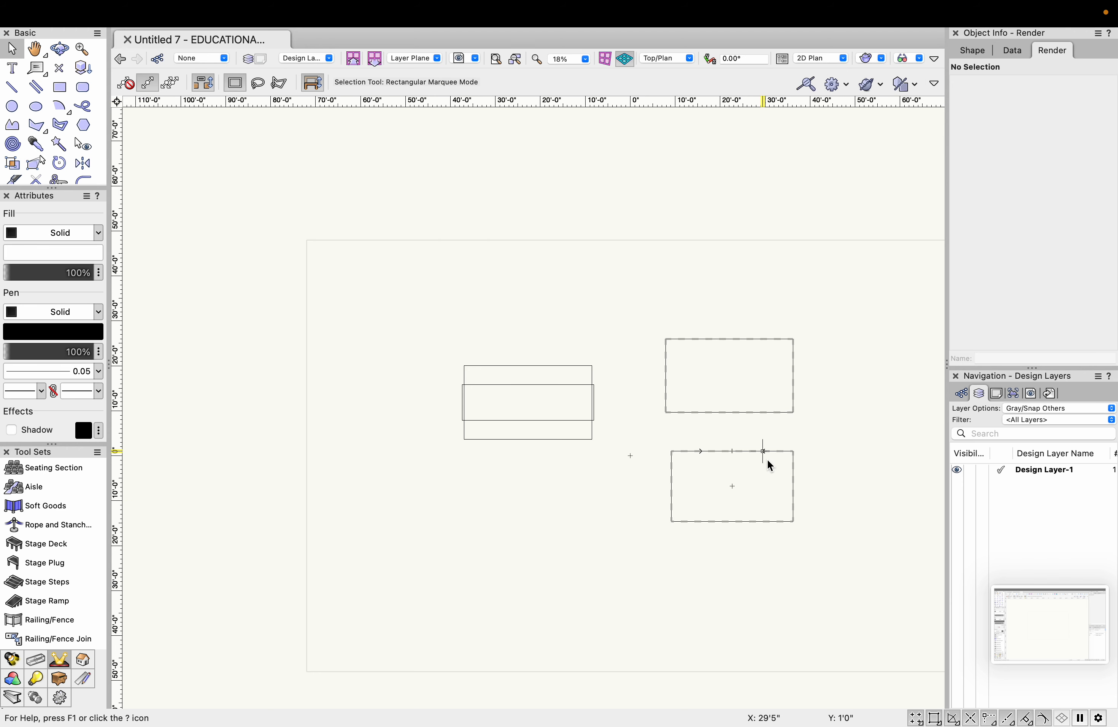
Reposition the extruded blocks in plan and place the lower block's center on the upper block's center.
left_click_drag(756, 449, 771, 411)
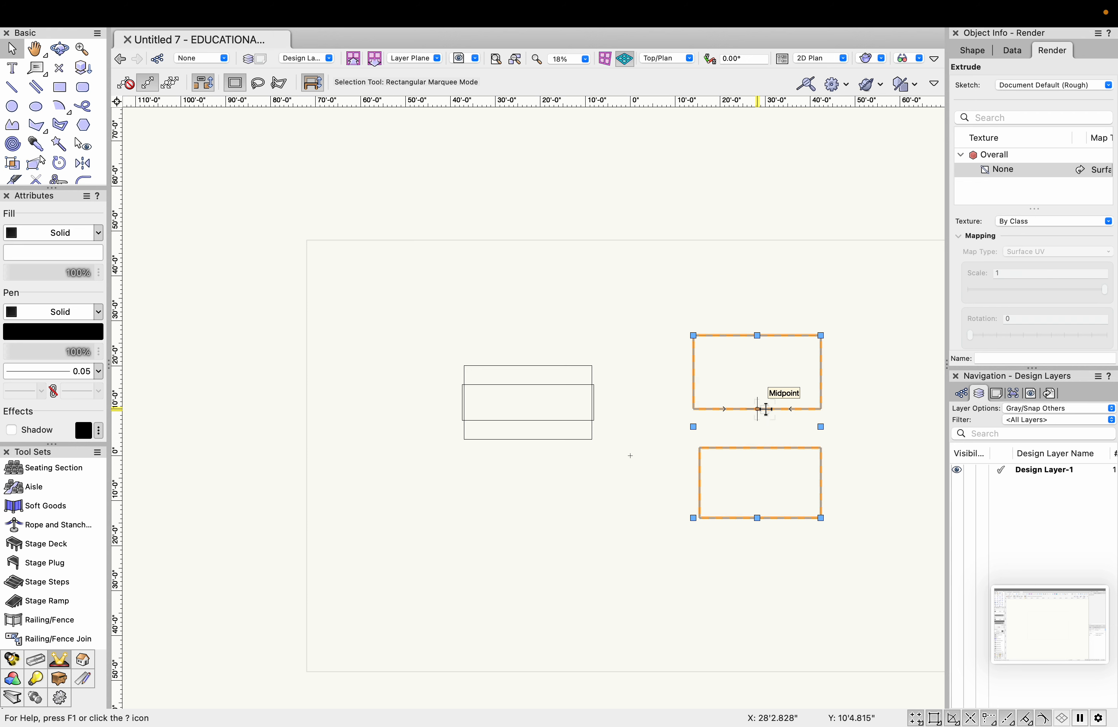
left_click(798, 441)
left_click_drag(789, 447, 760, 452)
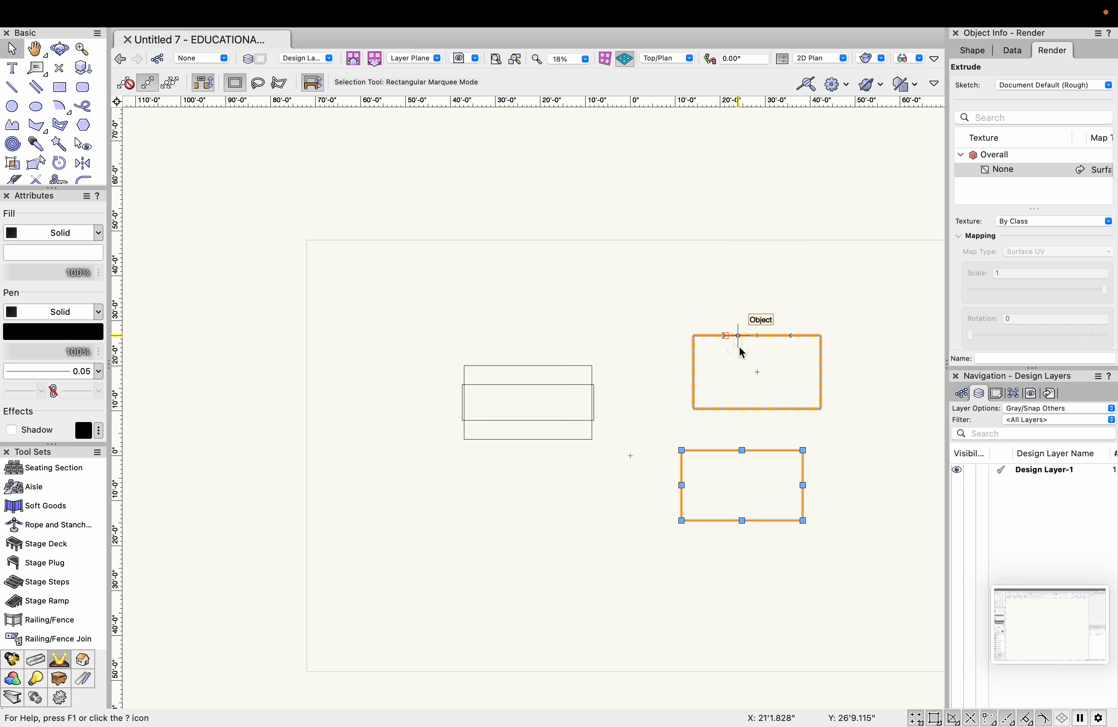
left_click_drag(743, 485, 758, 372)
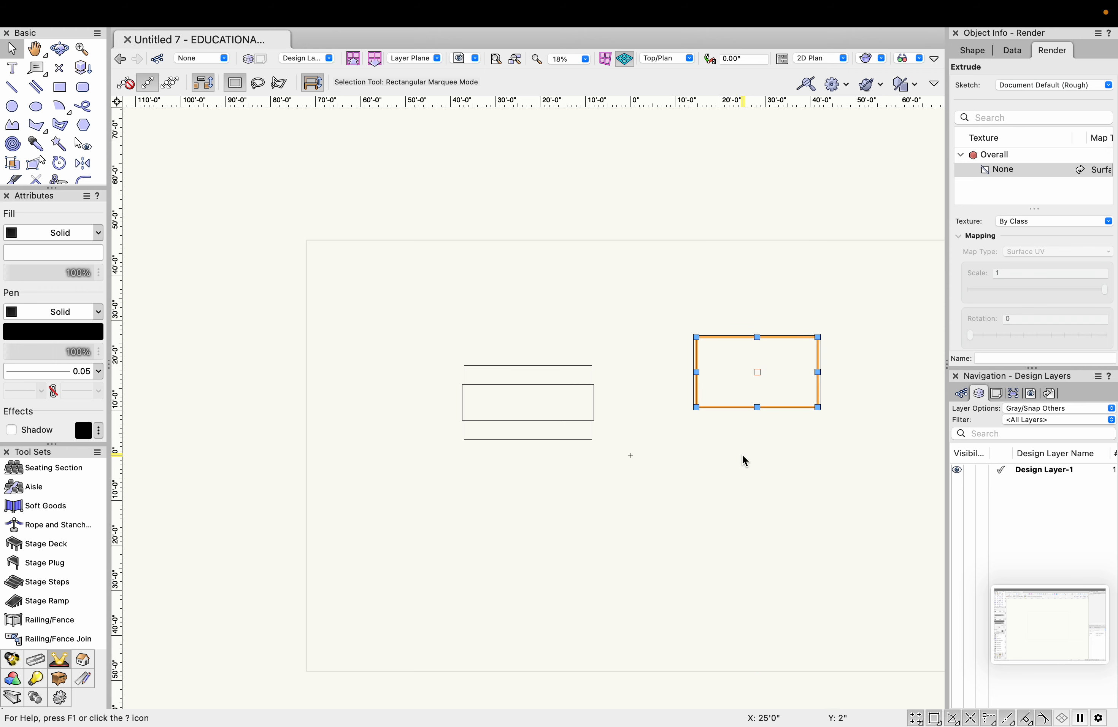
Shrink the block nested inside the larger one from one corner and re-center it within the outer block.
scroll(742, 453, "up", 3)
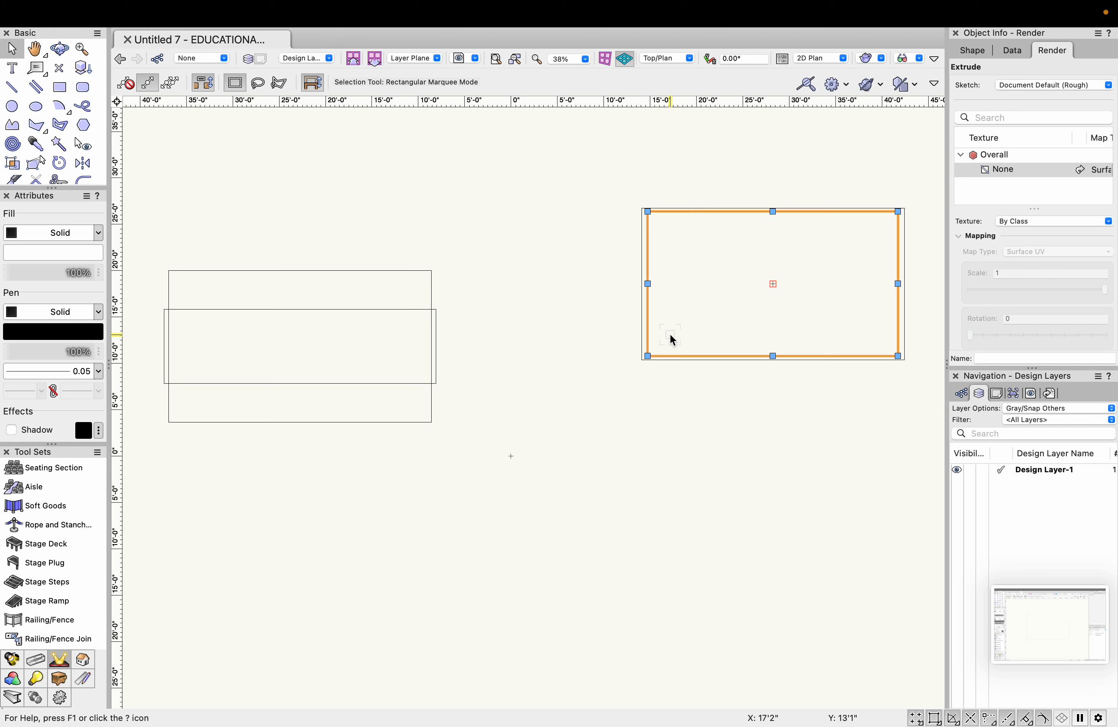
left_click_drag(647, 356, 671, 342)
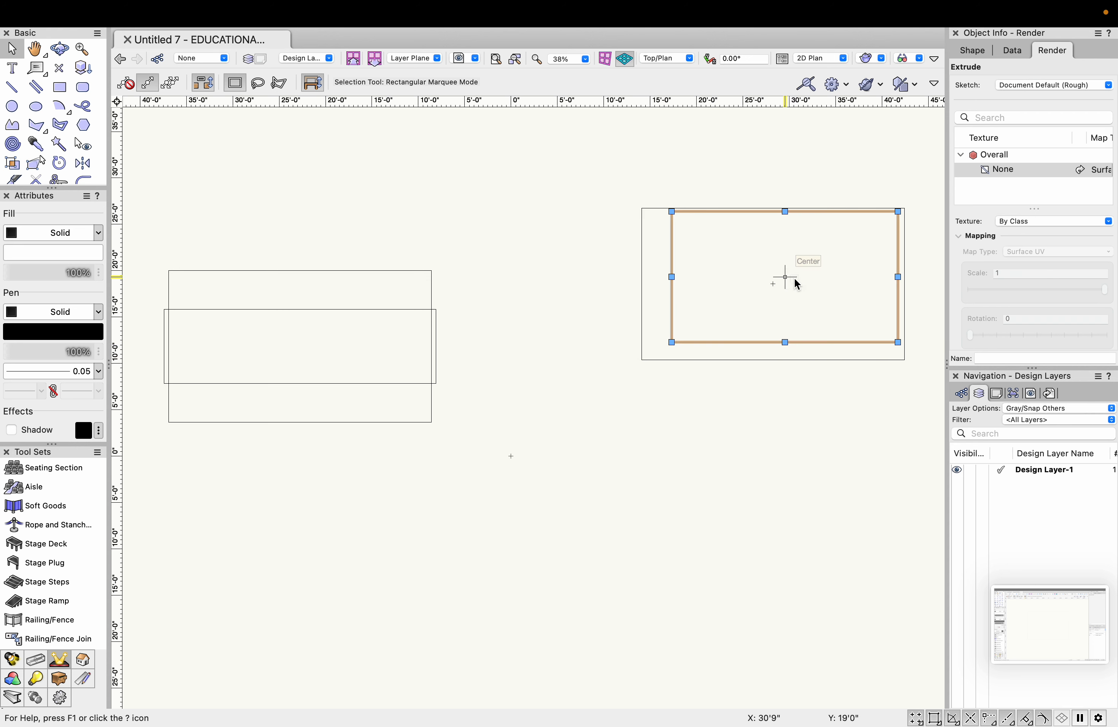
left_click_drag(795, 279, 771, 303)
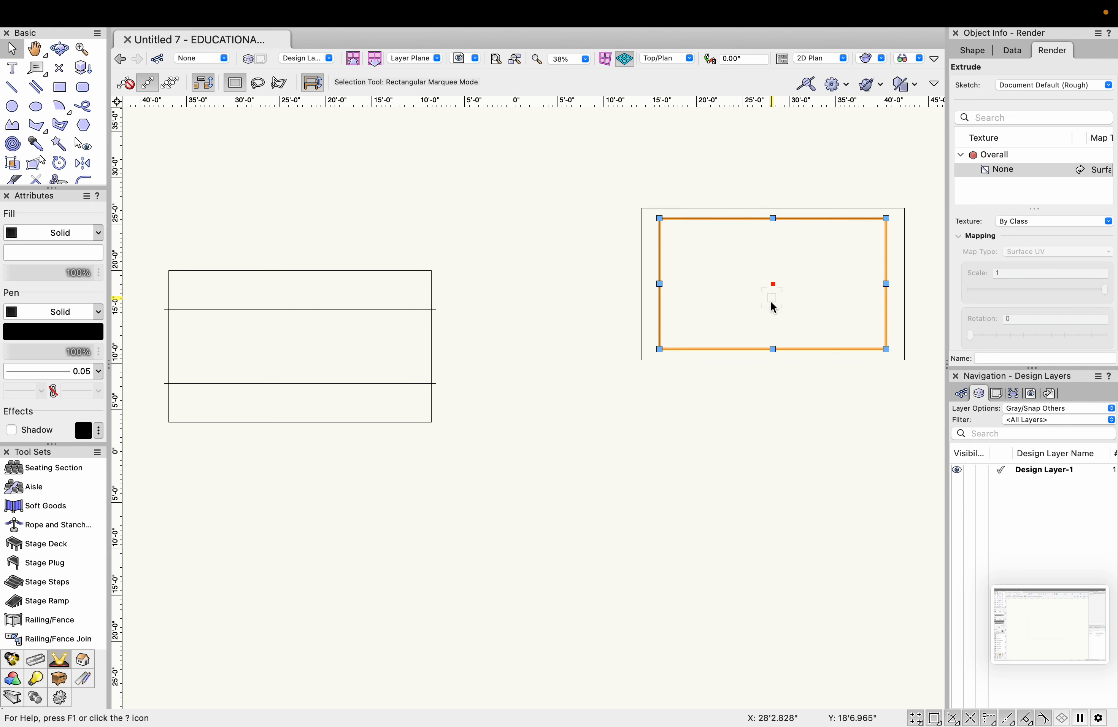
Subtract the inner block from the outer block with Retain subtracting objects enabled.
left_click(637, 298, "shift")
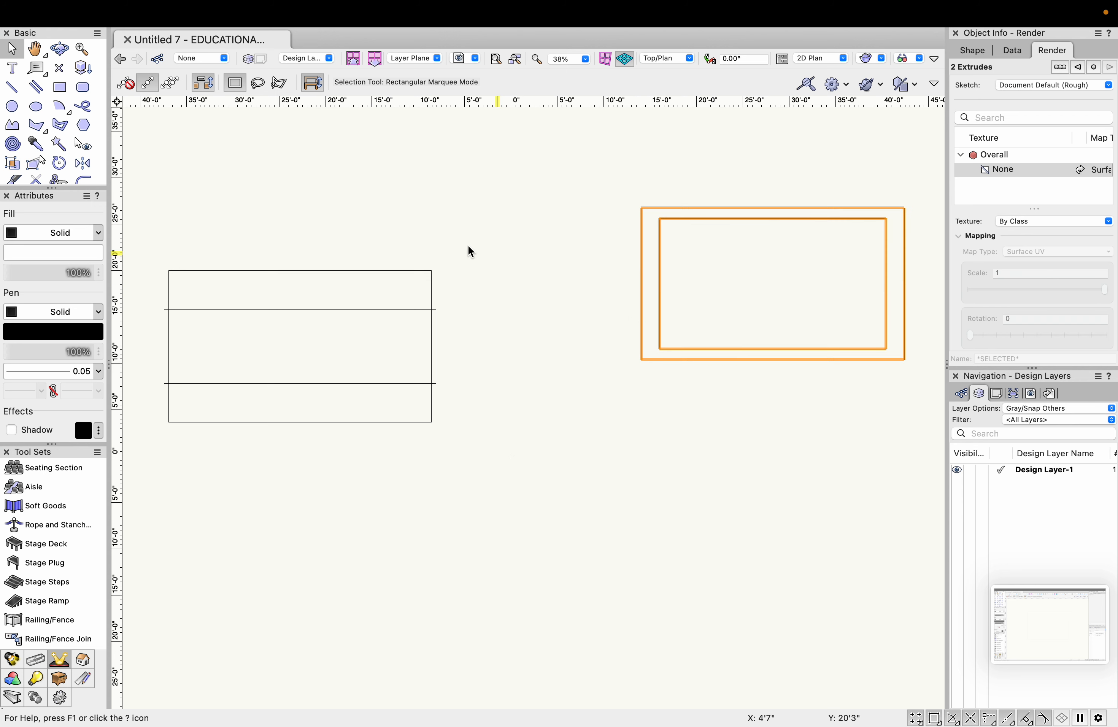
left_click(307, 14)
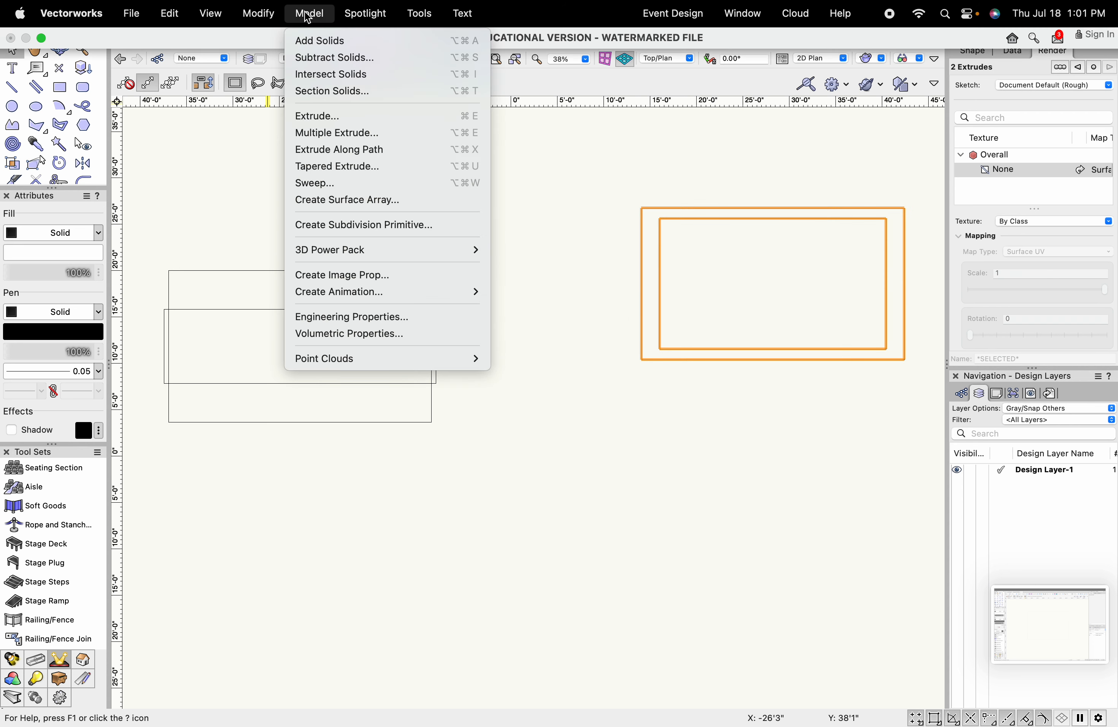
left_click(319, 57)
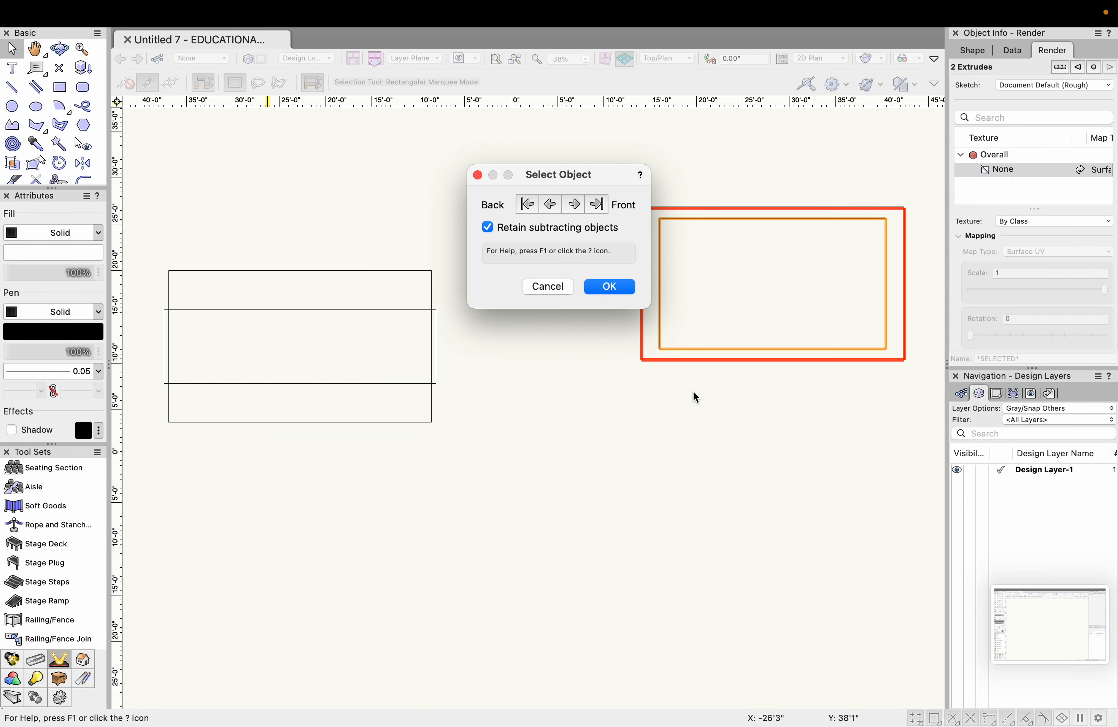
left_click(610, 287)
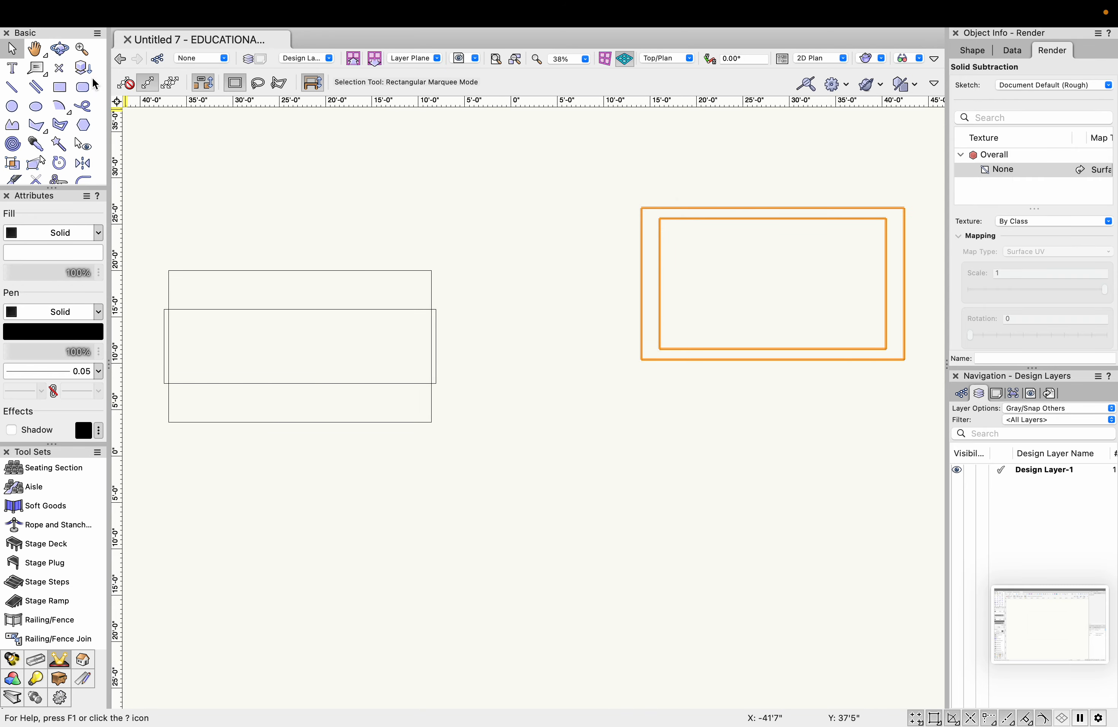
Orbit out of plan and set the rendering to Shaded to examine the subtraction and its inner block.
left_click(59, 49)
left_click_drag(634, 459, 643, 398)
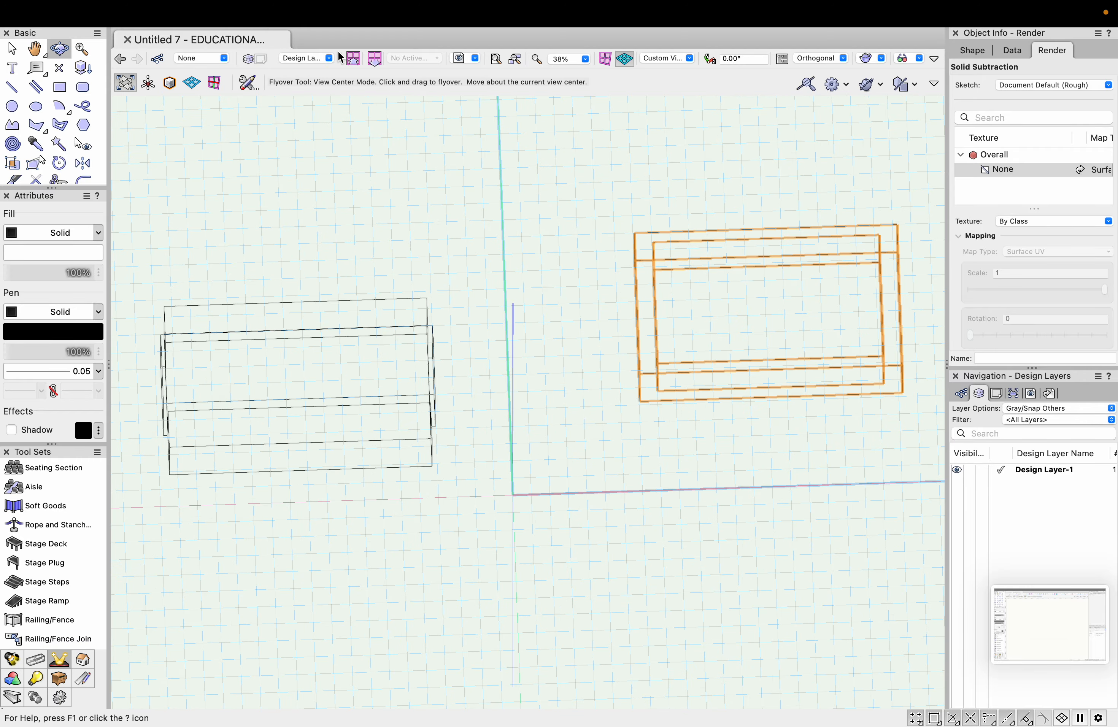
mouse_move(210, 10)
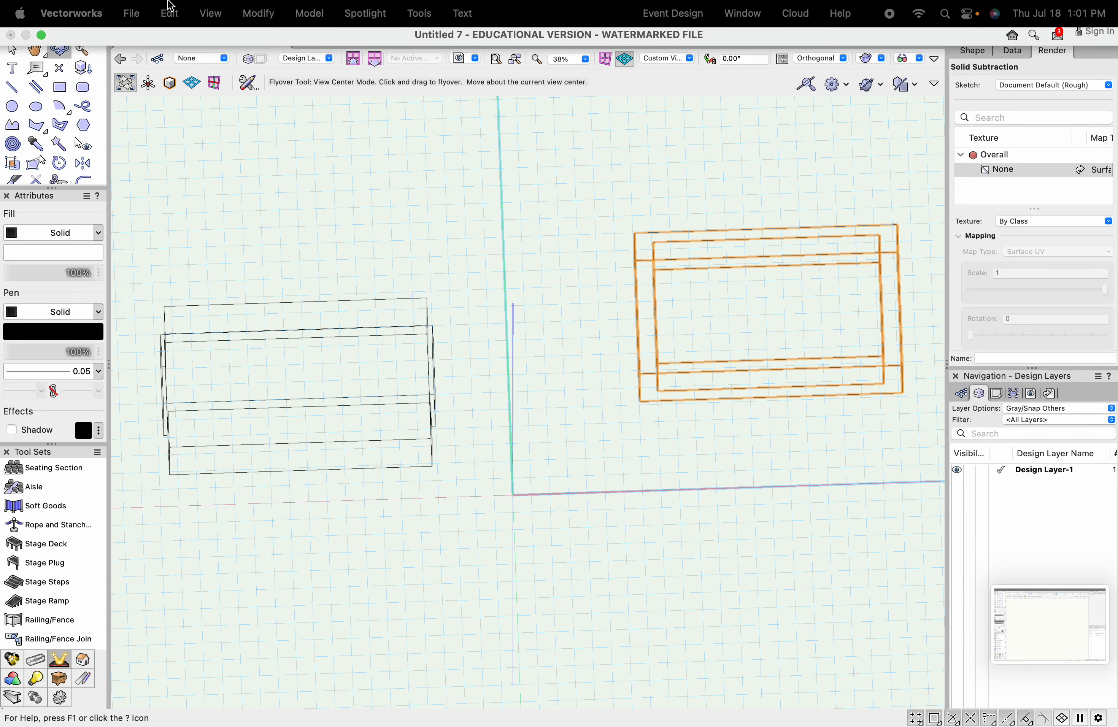
left_click(210, 10)
mouse_move(245, 124)
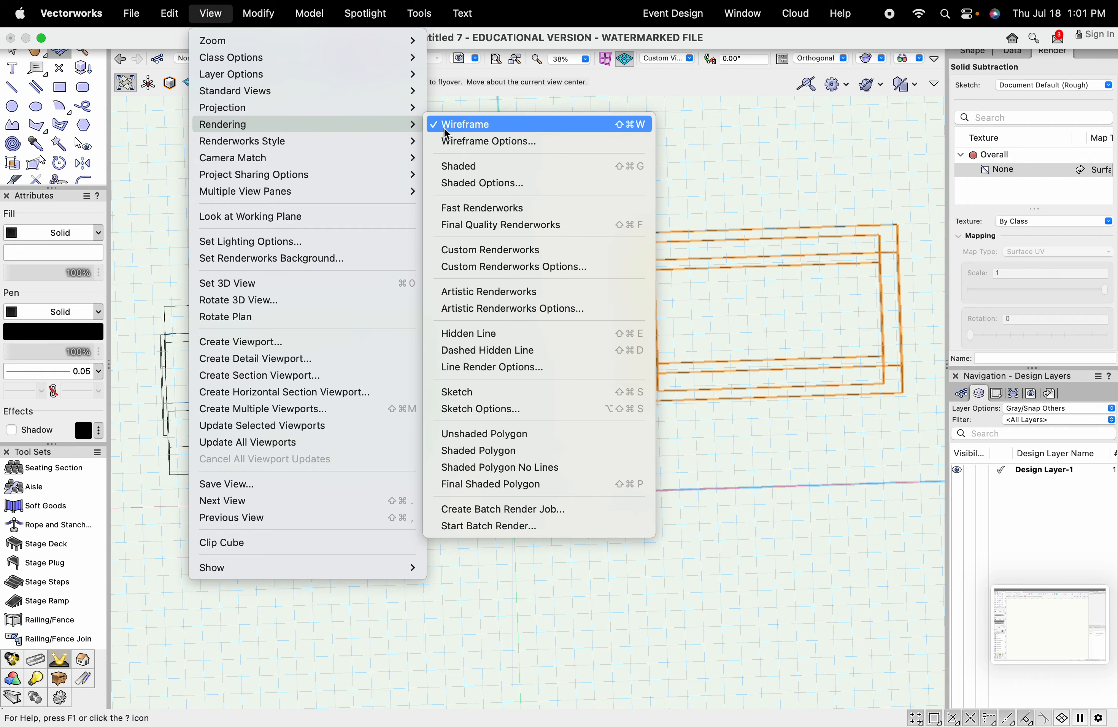
left_click(451, 167)
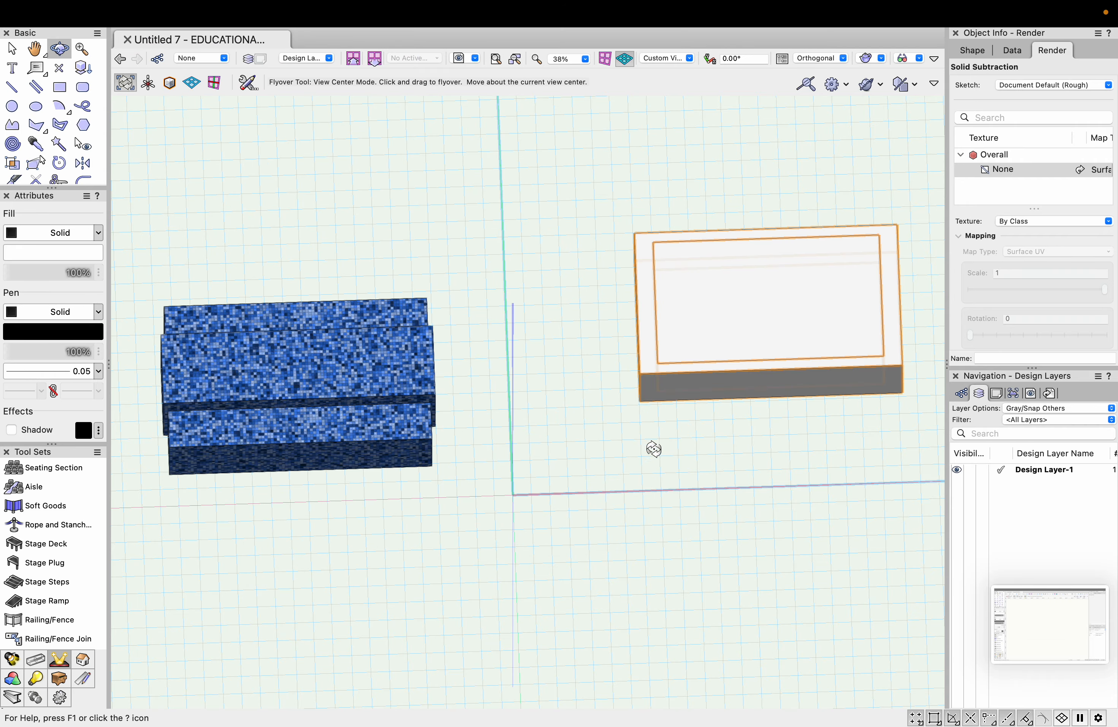
left_click_drag(653, 449, 481, 354)
left_click_drag(535, 337, 661, 391)
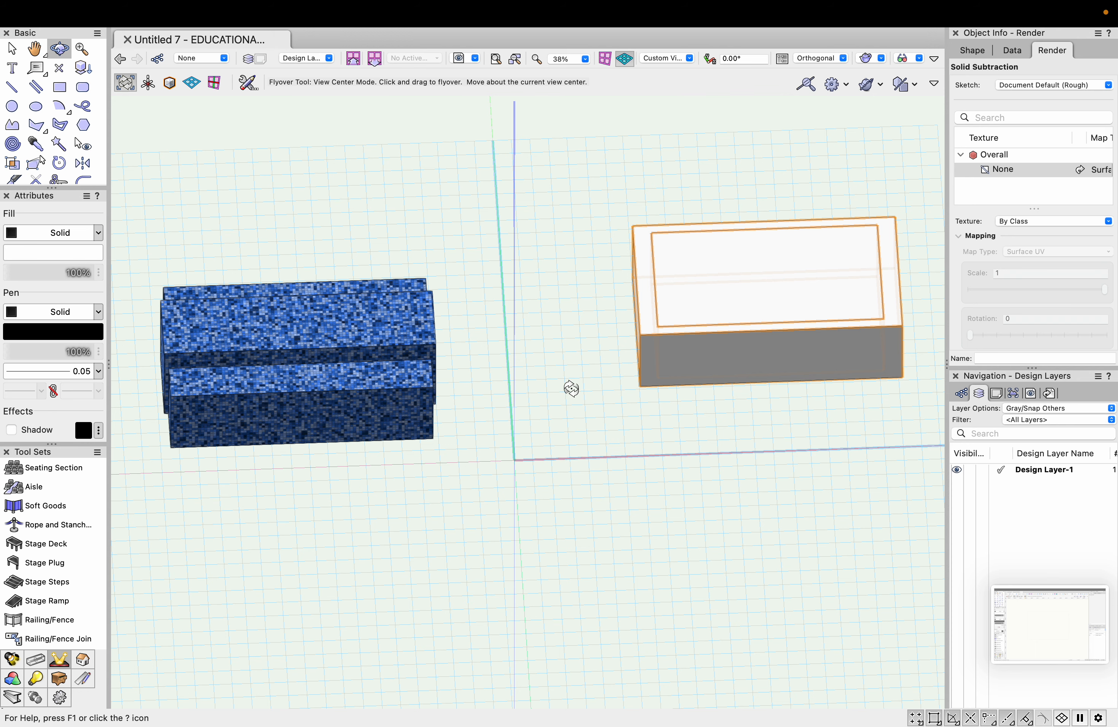
Return to the Top/Plan view and move the subtracted frame down, clear of the retained inner block.
left_click(668, 58)
left_click(678, 85)
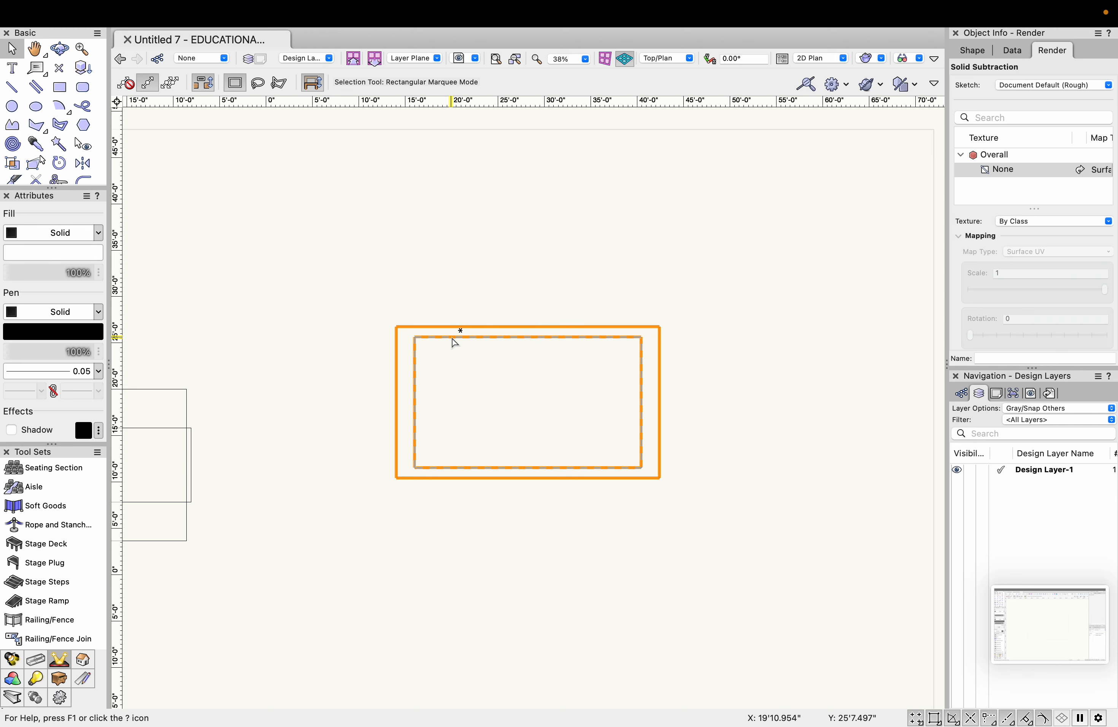
left_click_drag(452, 339, 458, 449)
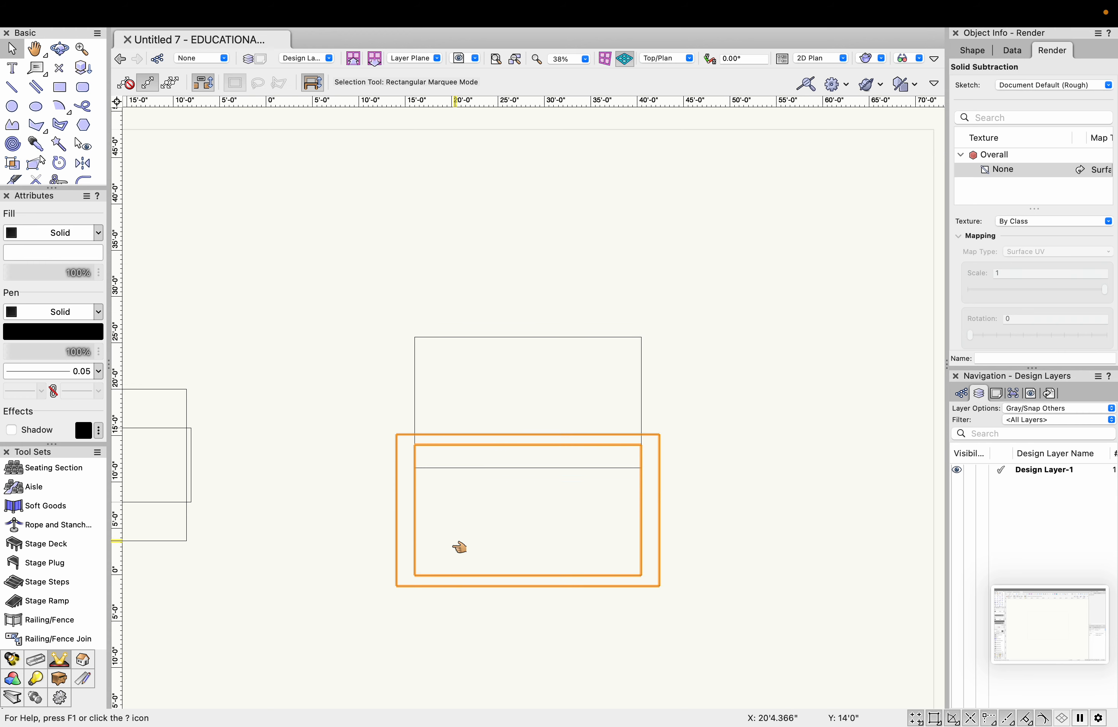
left_click(439, 528)
left_click_drag(396, 434, 409, 540)
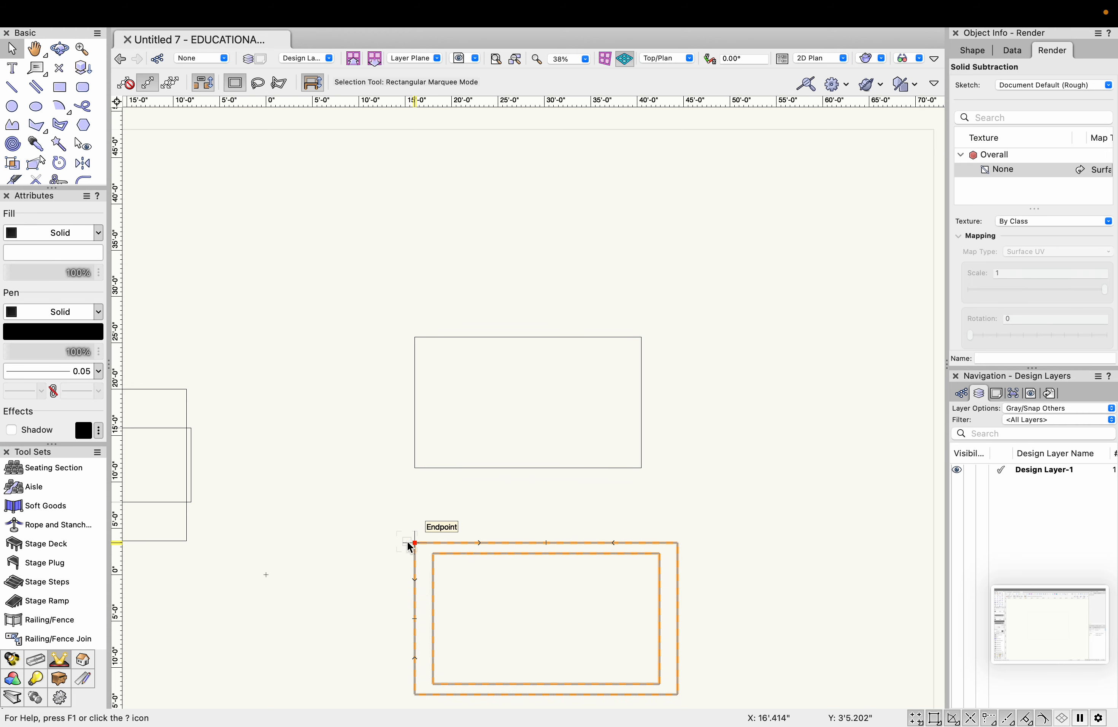
Draw a smaller rectangle about 16' wide inside the retained block in plan.
scroll(369, 287, "down", 2)
left_click(400, 350)
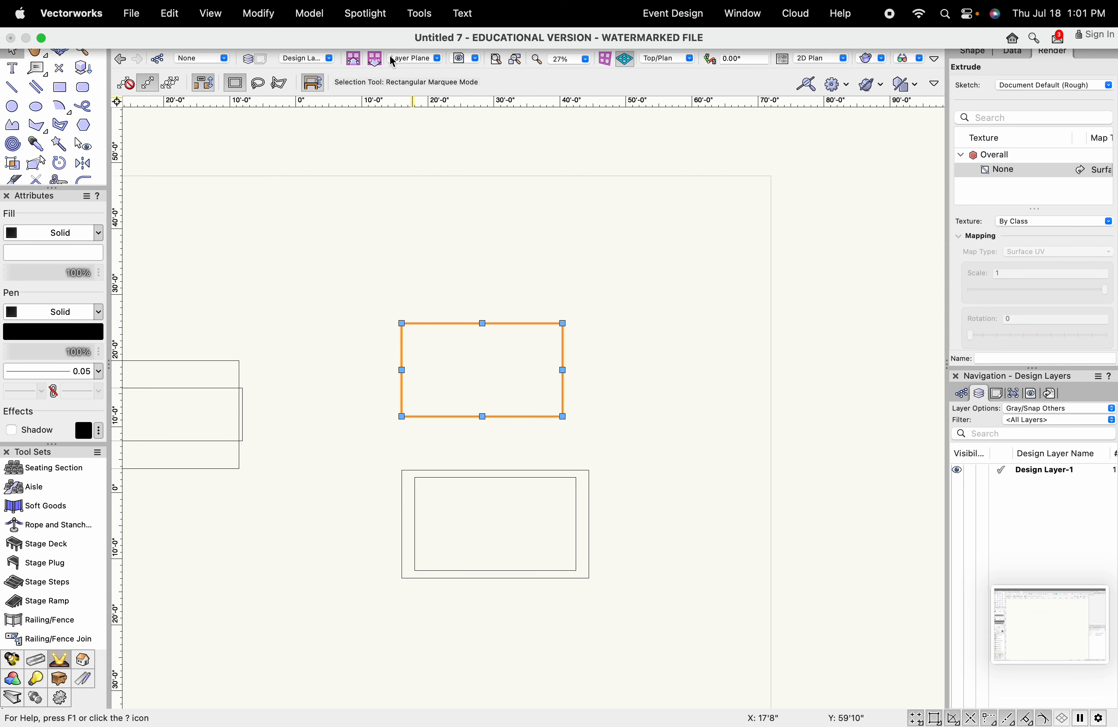
left_click(59, 86)
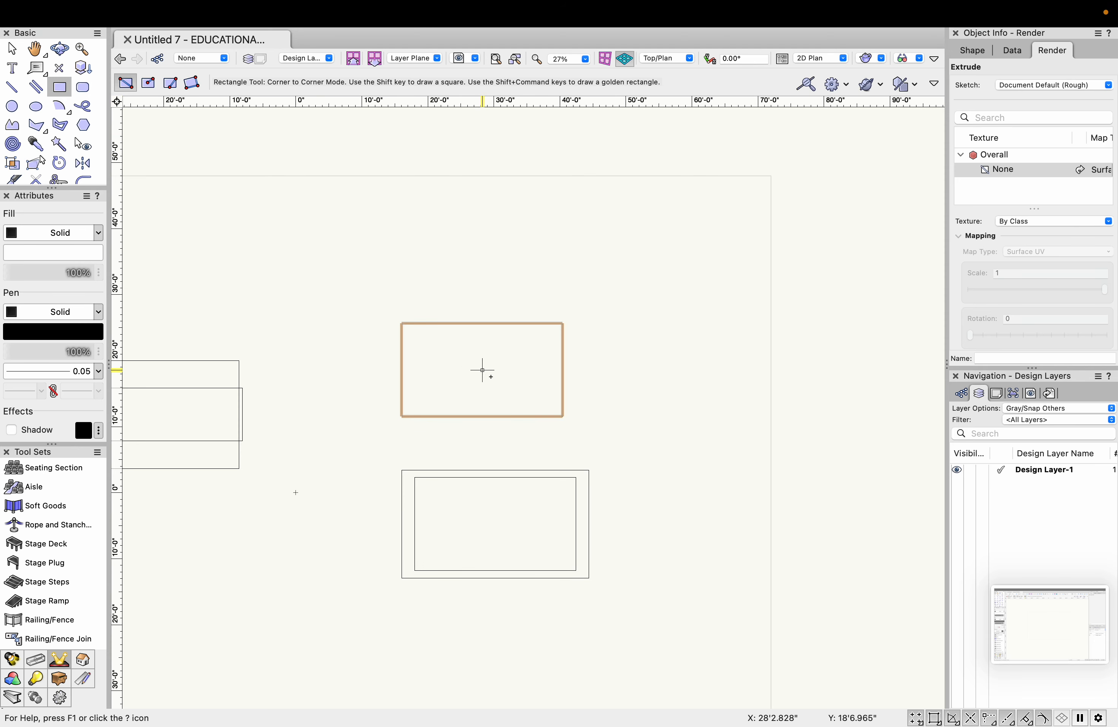
left_click(422, 340)
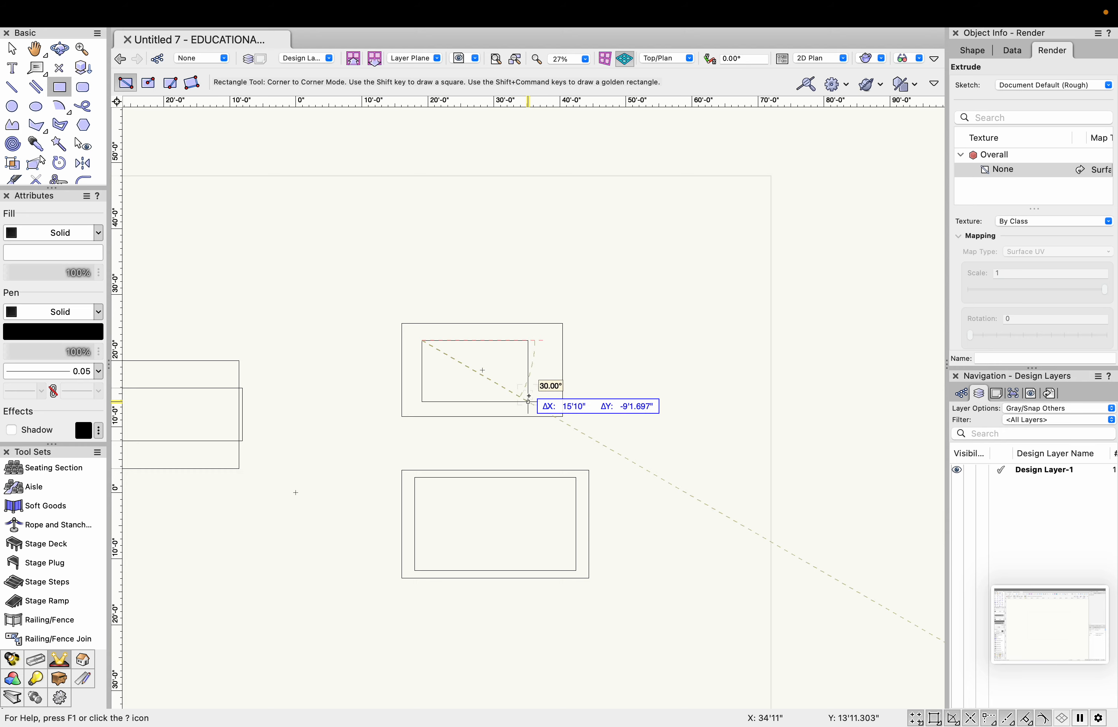
left_click(532, 404)
Extrude the new inner rectangle using the default extrusion height.
left_click(309, 14)
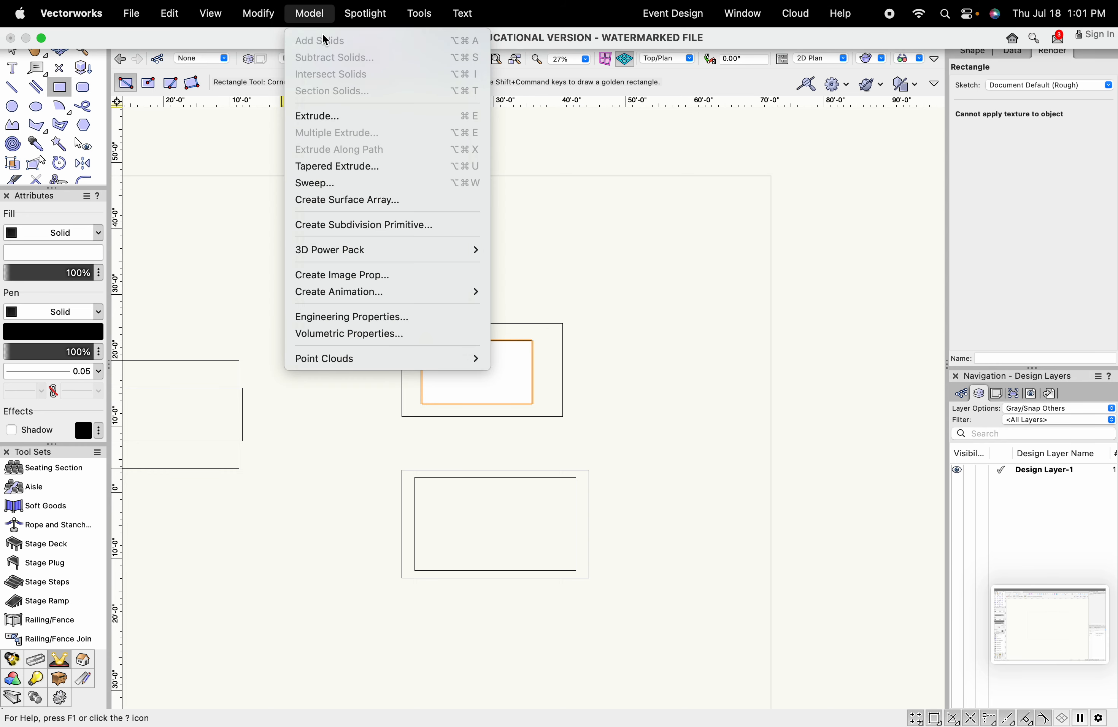
left_click(333, 118)
key("Return")
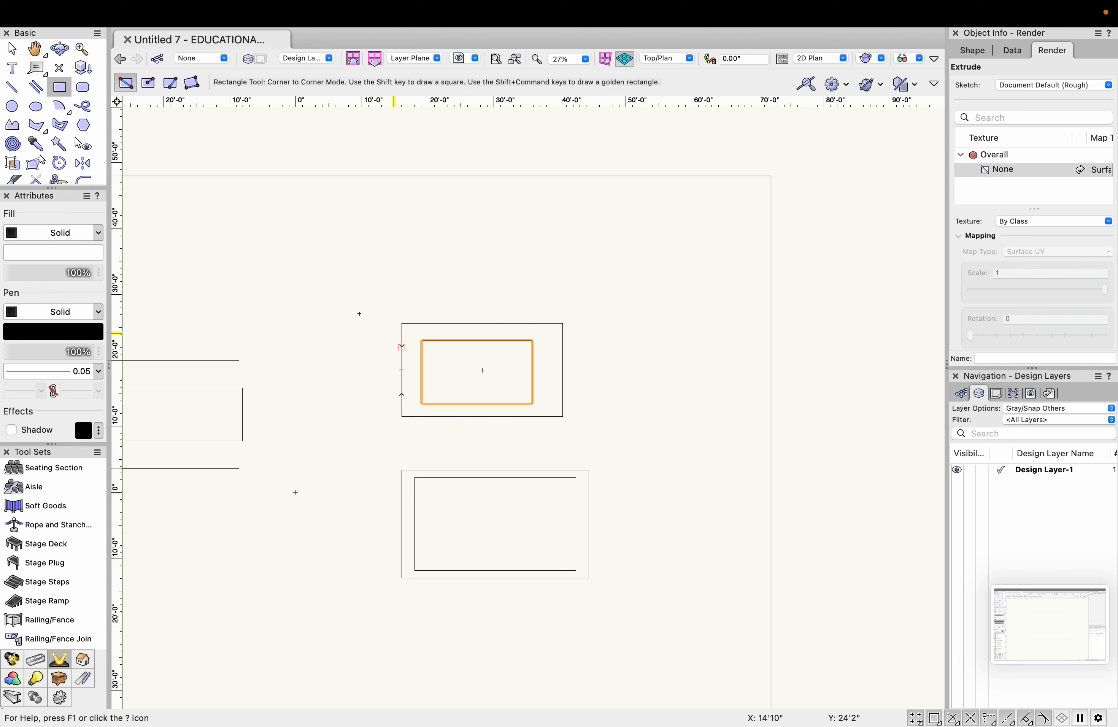
Subtract the new inner extrusion from the surrounding block without retaining the subtracting object.
key("x")
left_click(400, 325, "shift")
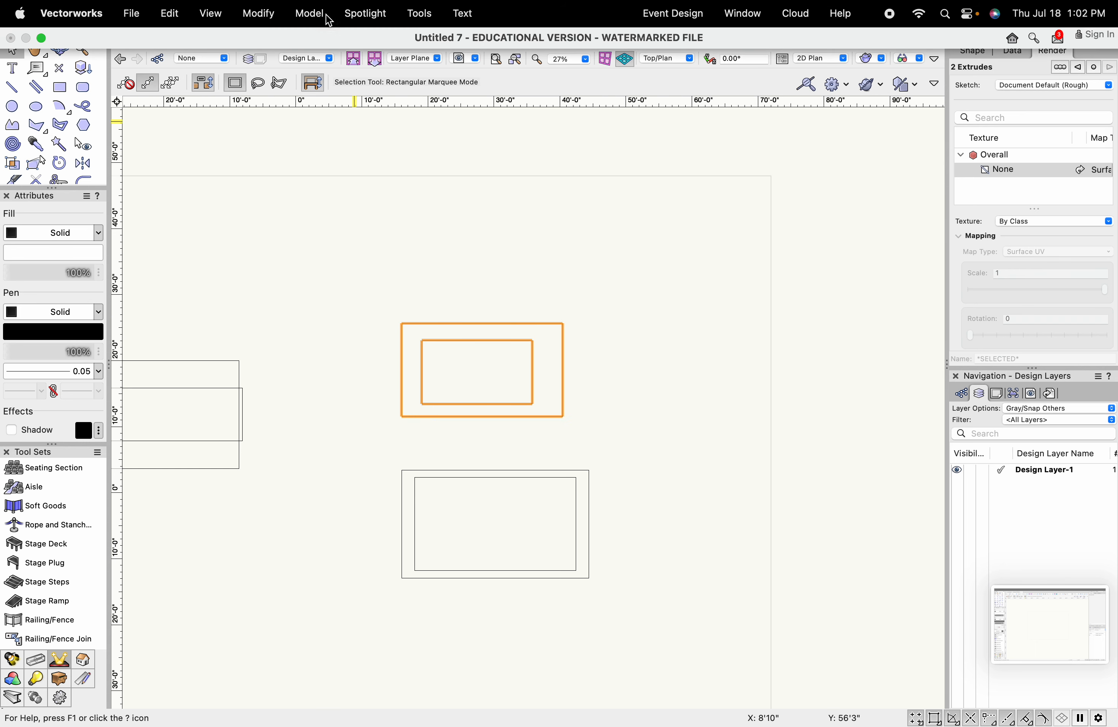
left_click(310, 14)
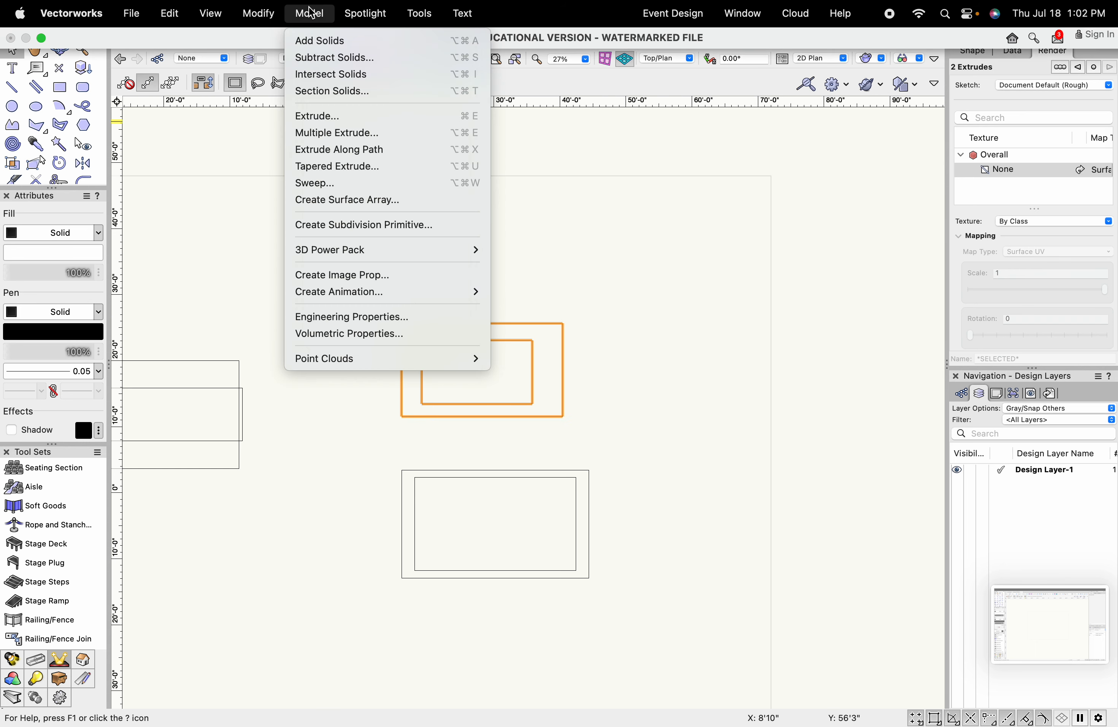
left_click(323, 63)
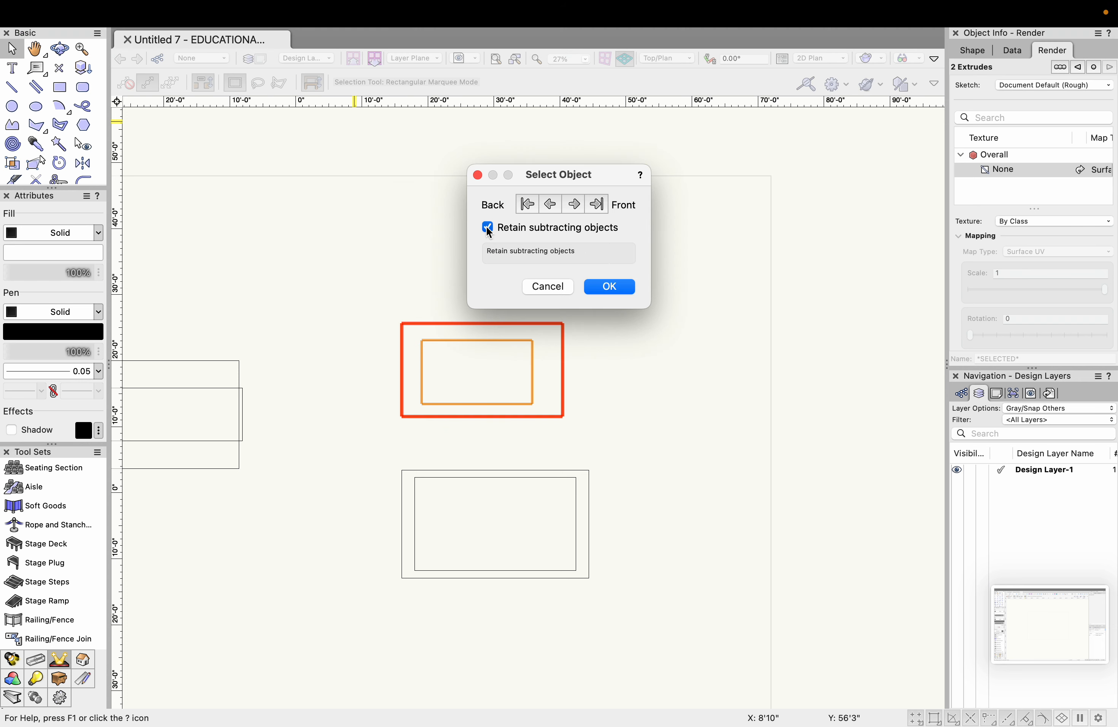
left_click(609, 288)
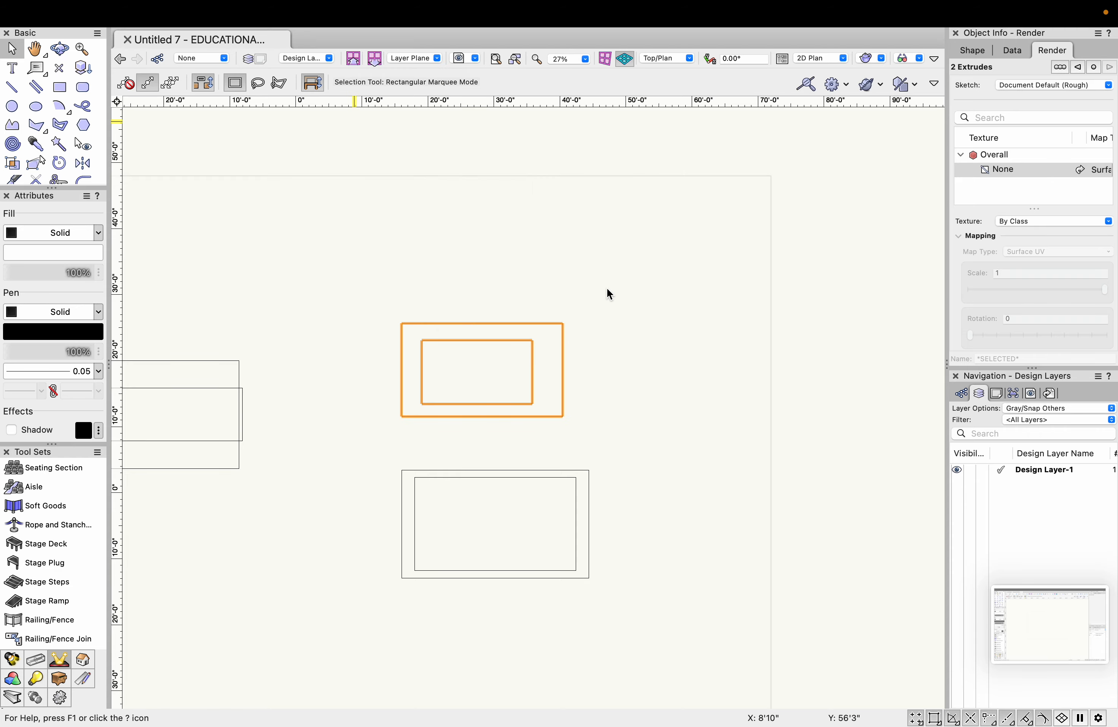
Set the rendering to Shaded and orbit around the two frames to examine their hollow openings in 3D.
left_click(209, 13)
mouse_move(225, 127)
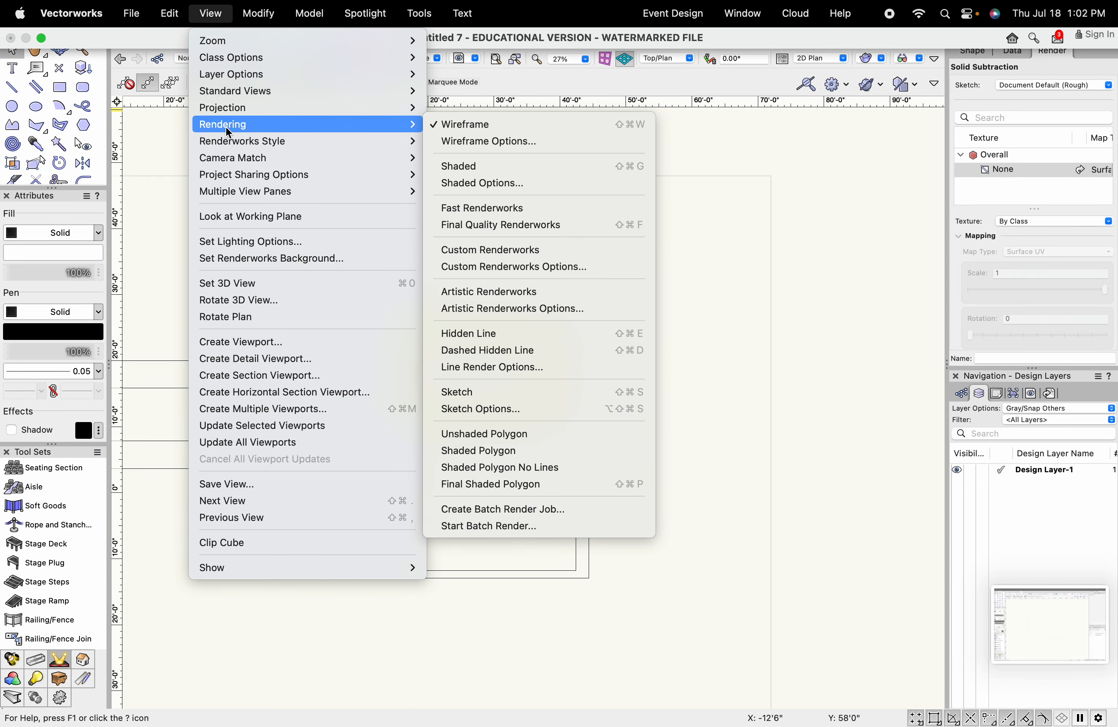
left_click(490, 164)
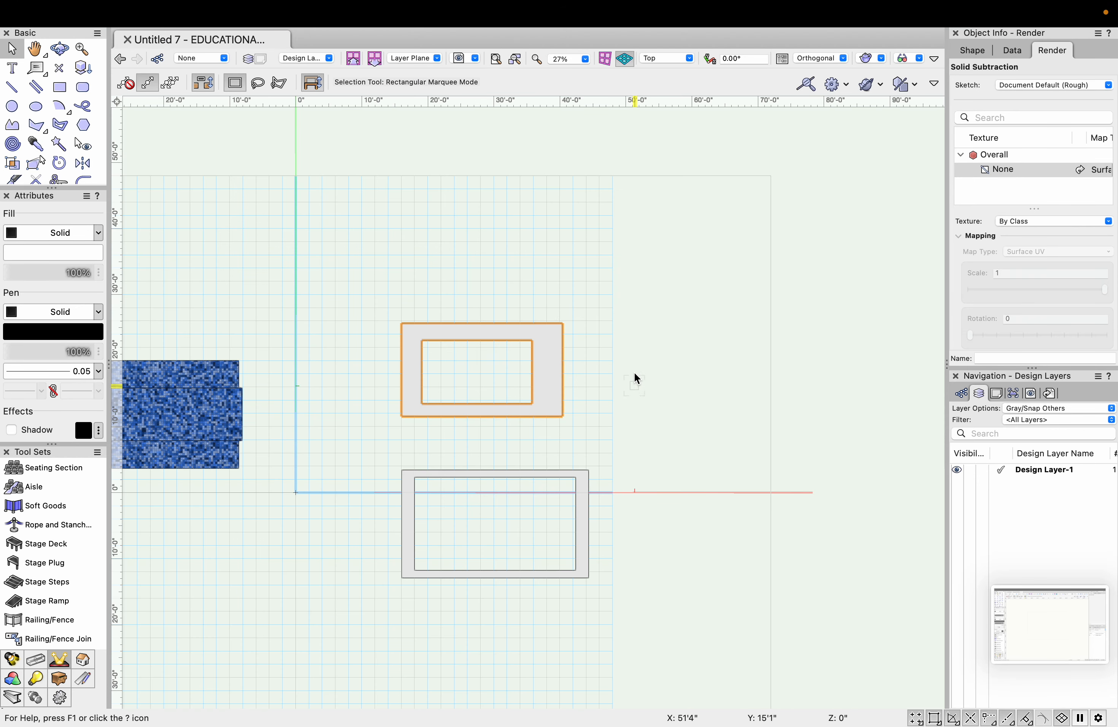
left_click(60, 49)
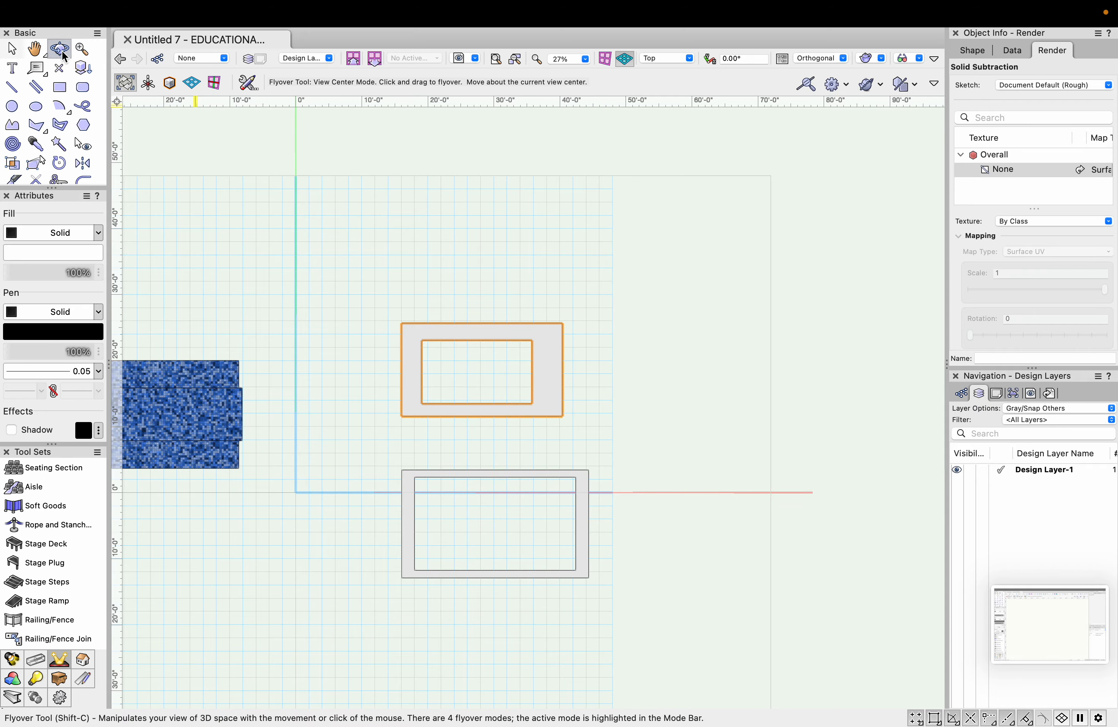
left_click_drag(342, 507, 385, 393)
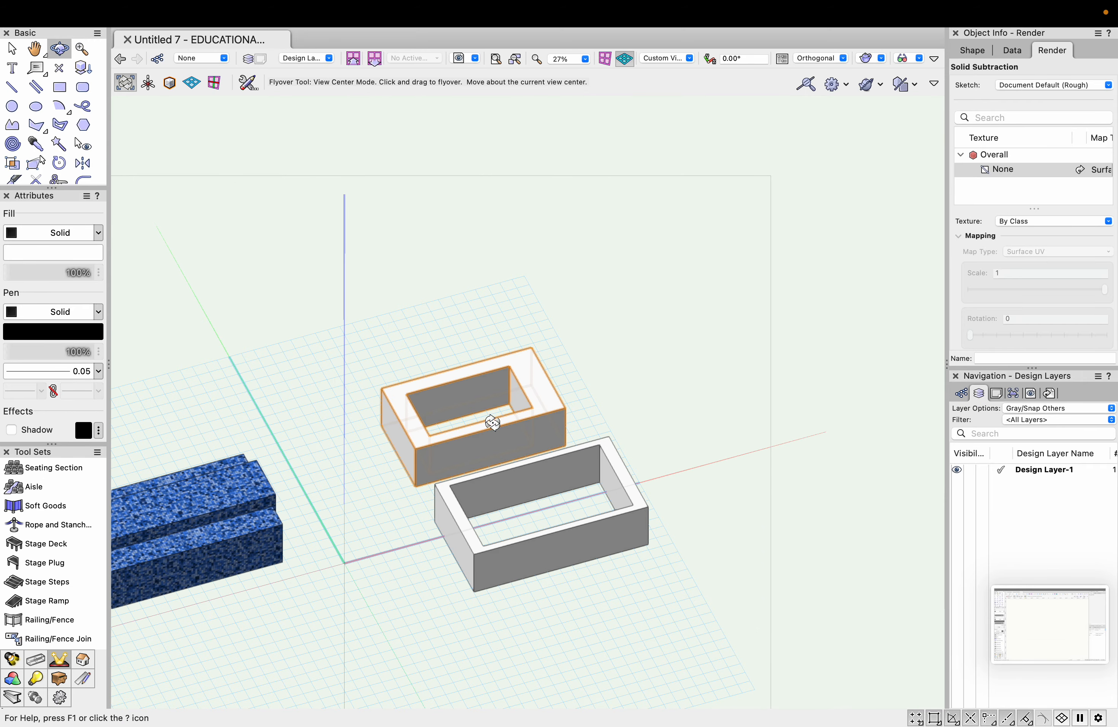
left_click_drag(491, 402, 464, 390)
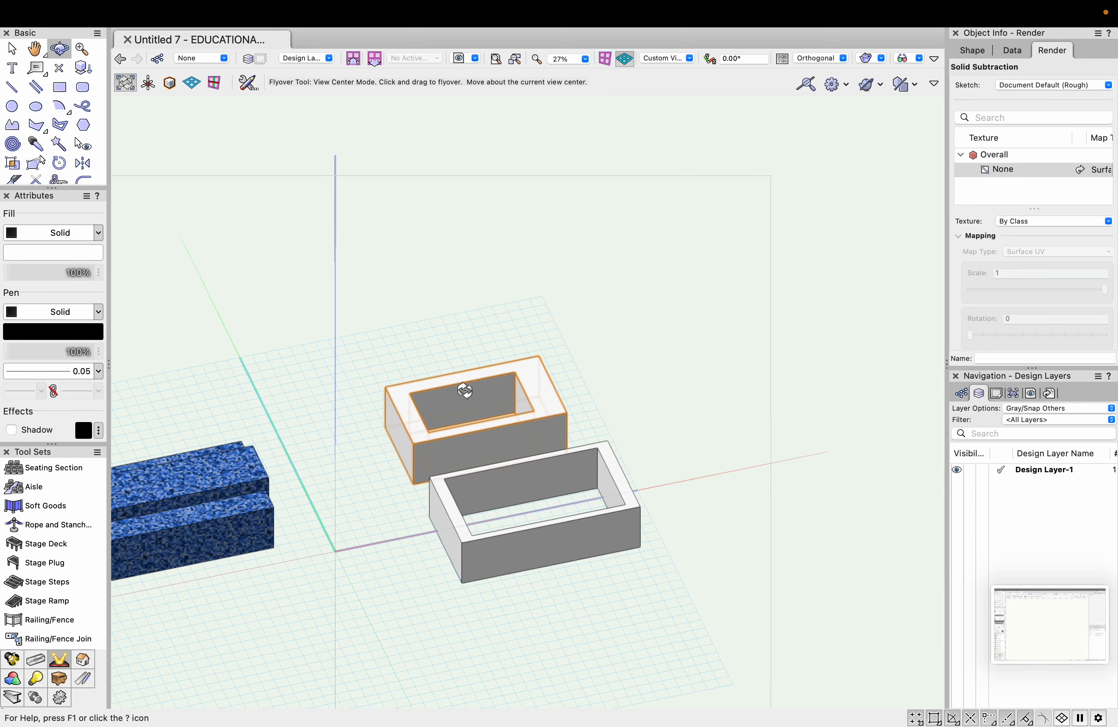
left_click_drag(619, 382, 578, 480)
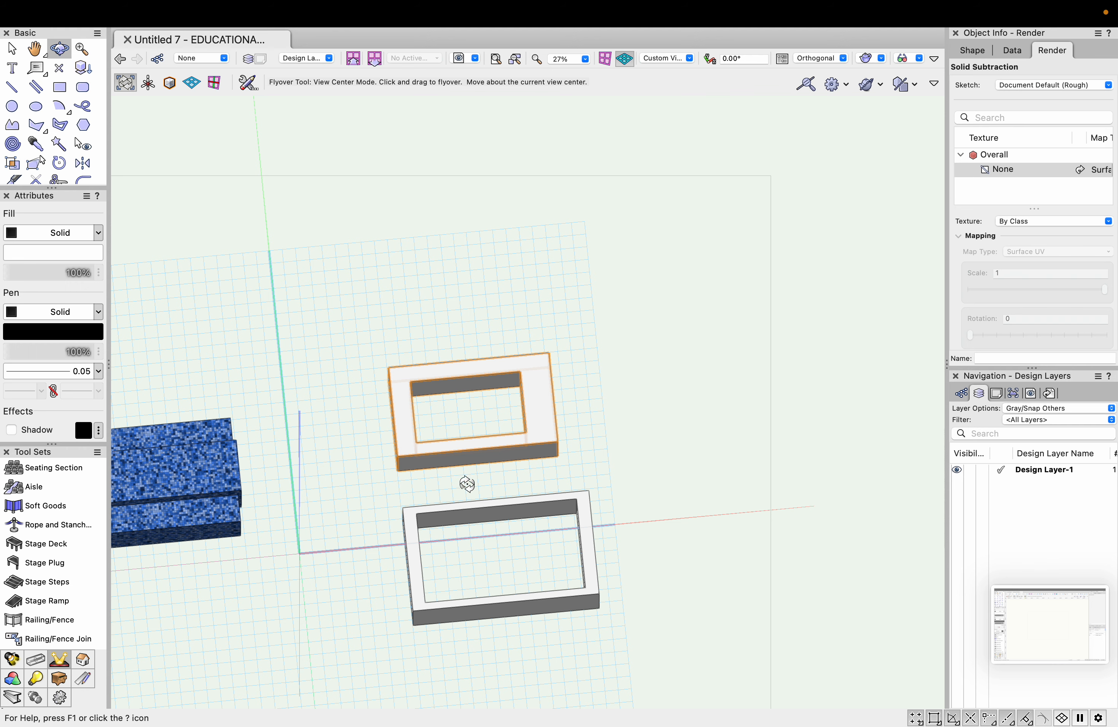
Orbit around the two hollow frames once more and return to the Top/Plan view.
left_click_drag(484, 475, 465, 522)
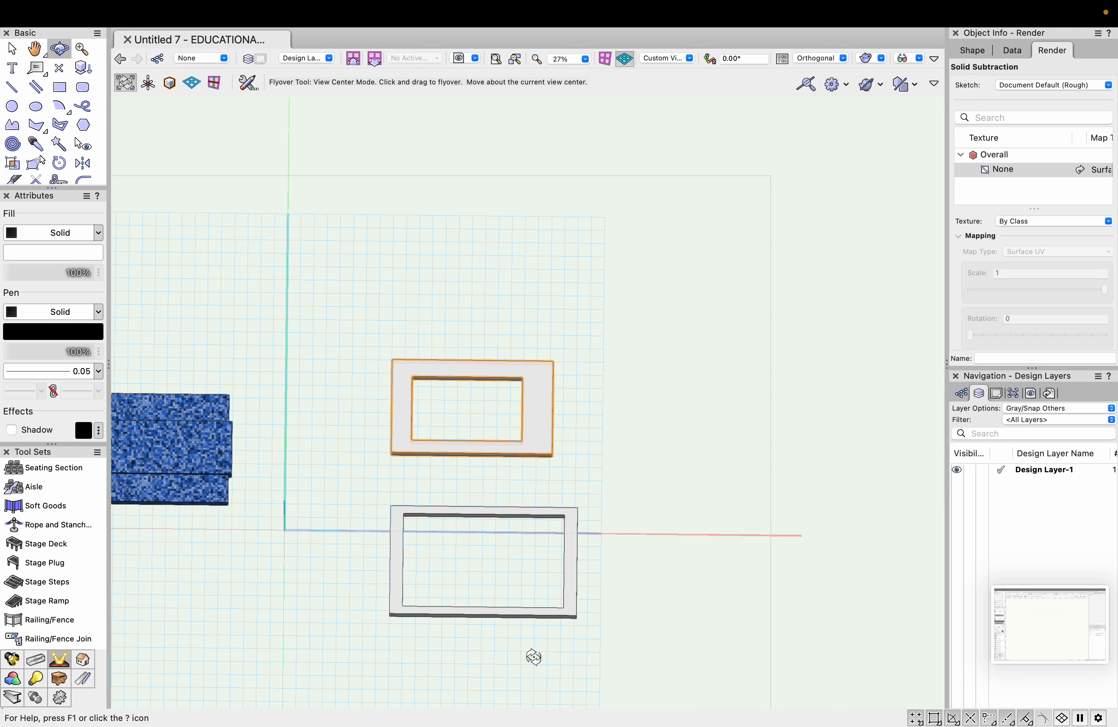
left_click_drag(533, 657, 577, 576)
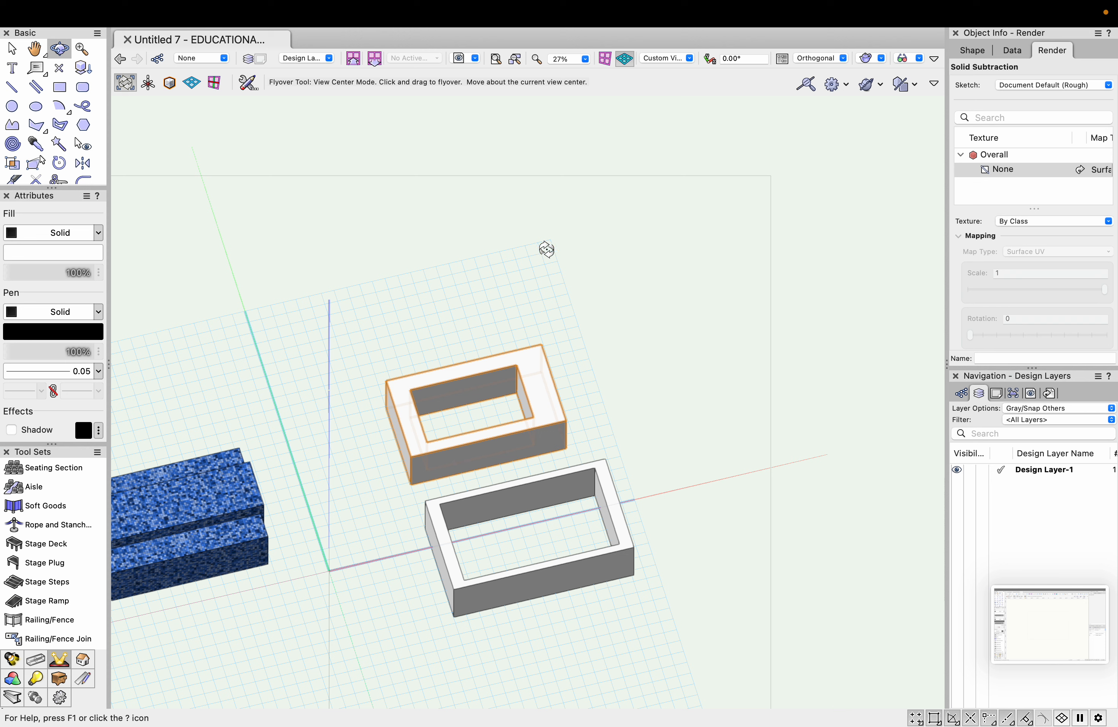
left_click(678, 57)
left_click(690, 77)
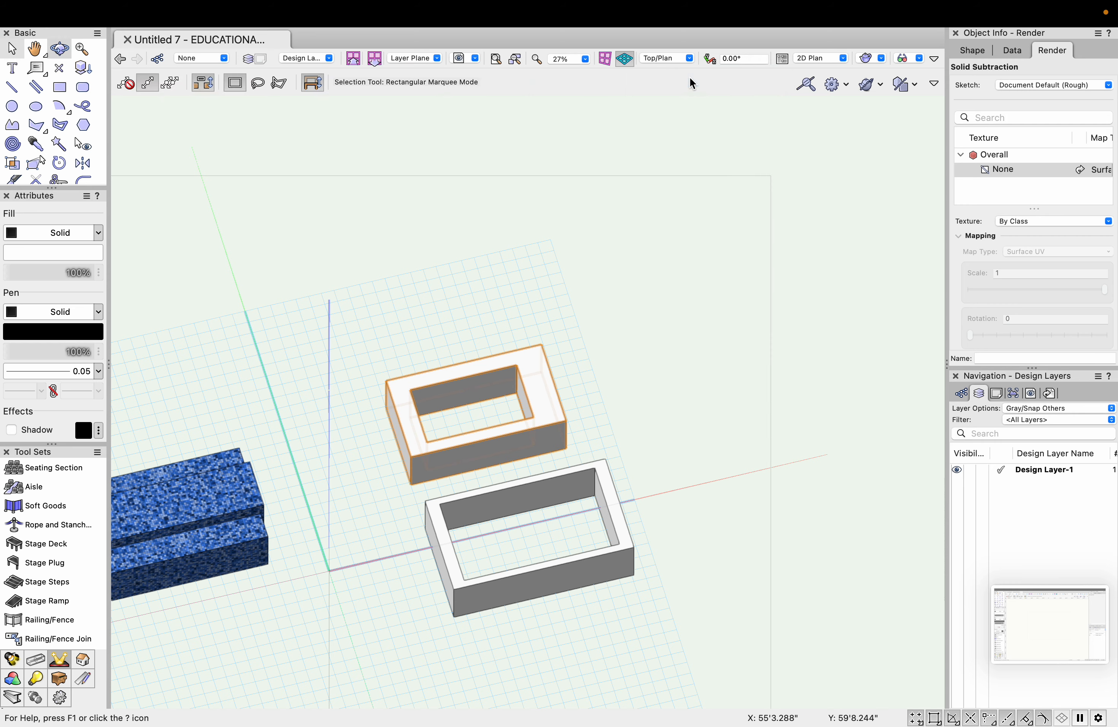
Try to create a tapered extrude from the selected solid subtraction.
mouse_move(229, 6)
left_click(306, 14)
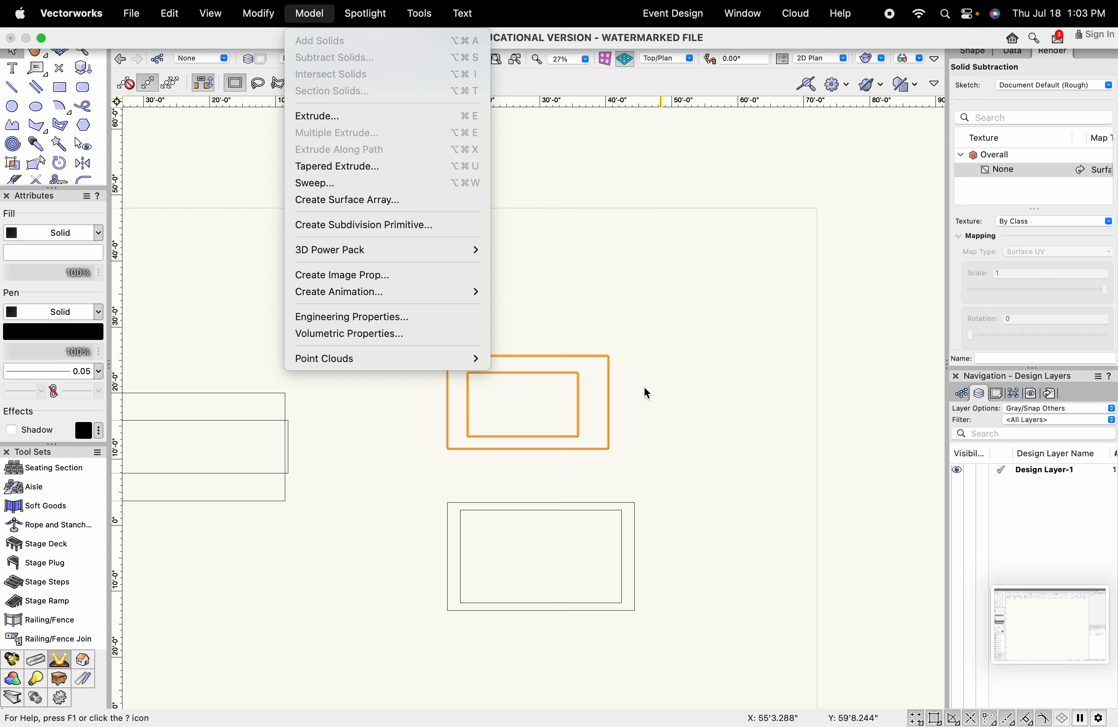
left_click(394, 167)
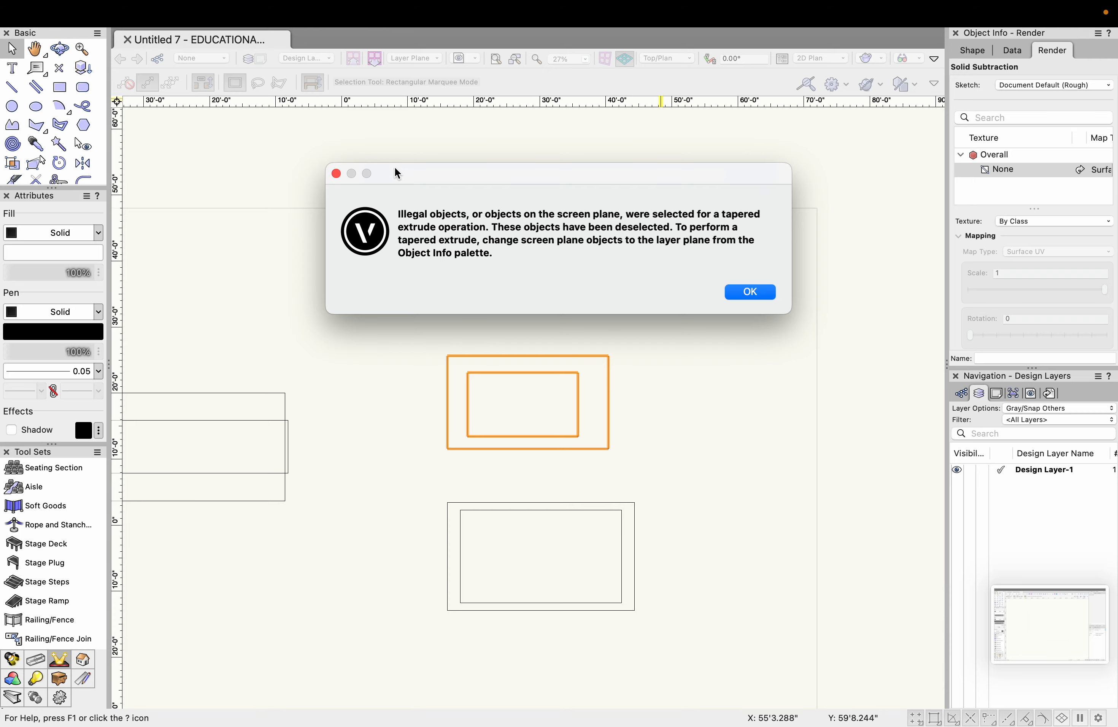
left_click(750, 292)
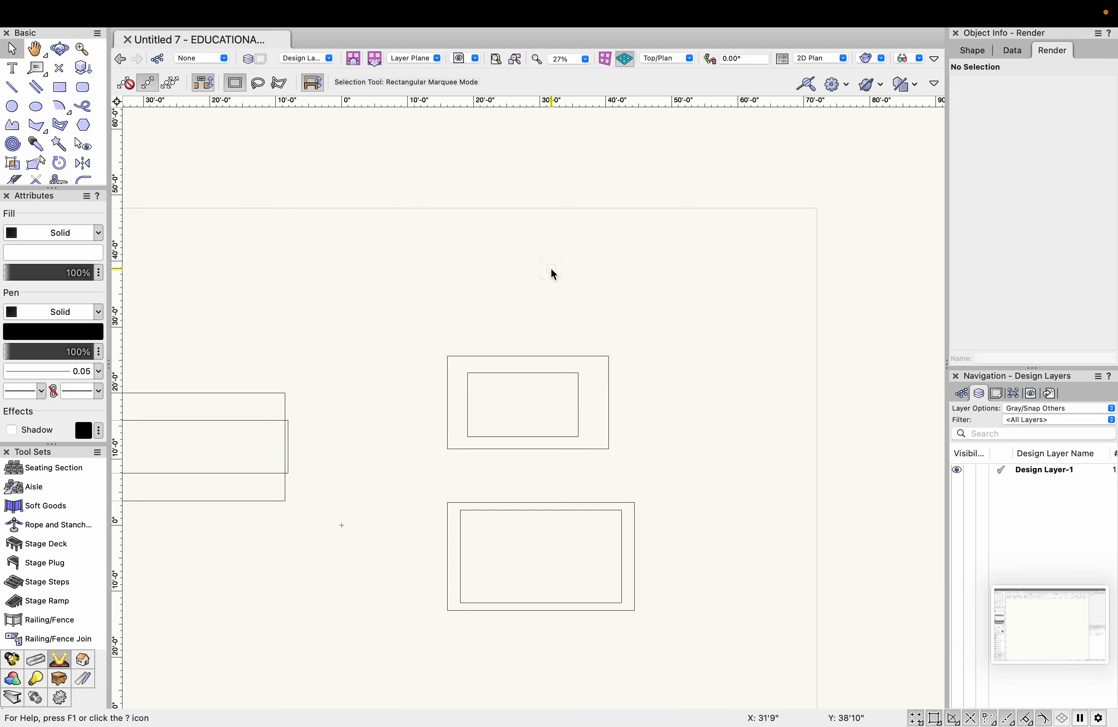
Draw a rectangle about 14' by 8' in the empty area below the existing solids and extrude it using the default height.
scroll(551, 268, "down", 3)
left_click(59, 87)
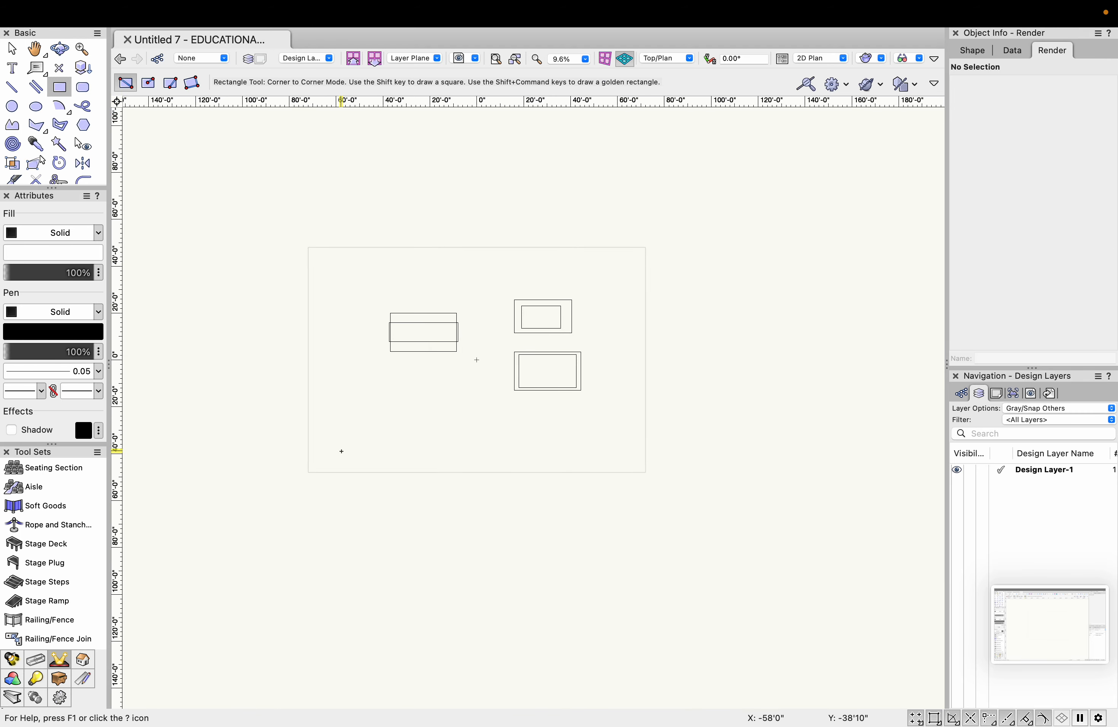
scroll(340, 444, "up", 4)
scroll(340, 445, "up", 1)
left_click(320, 302)
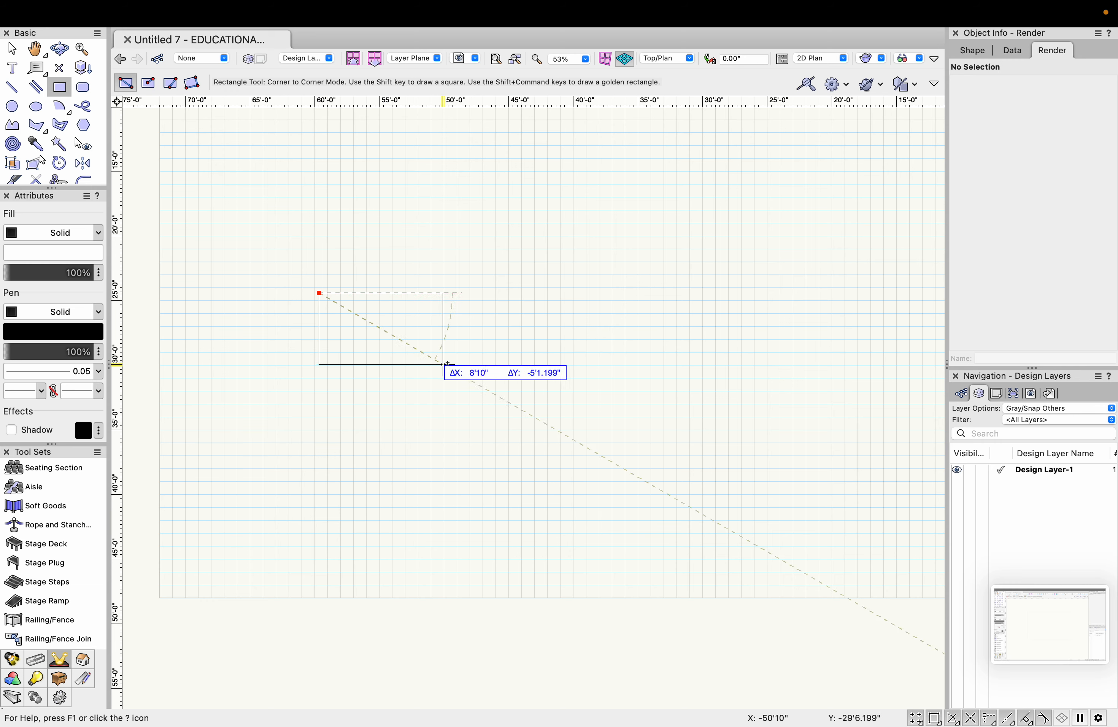
left_click(497, 406)
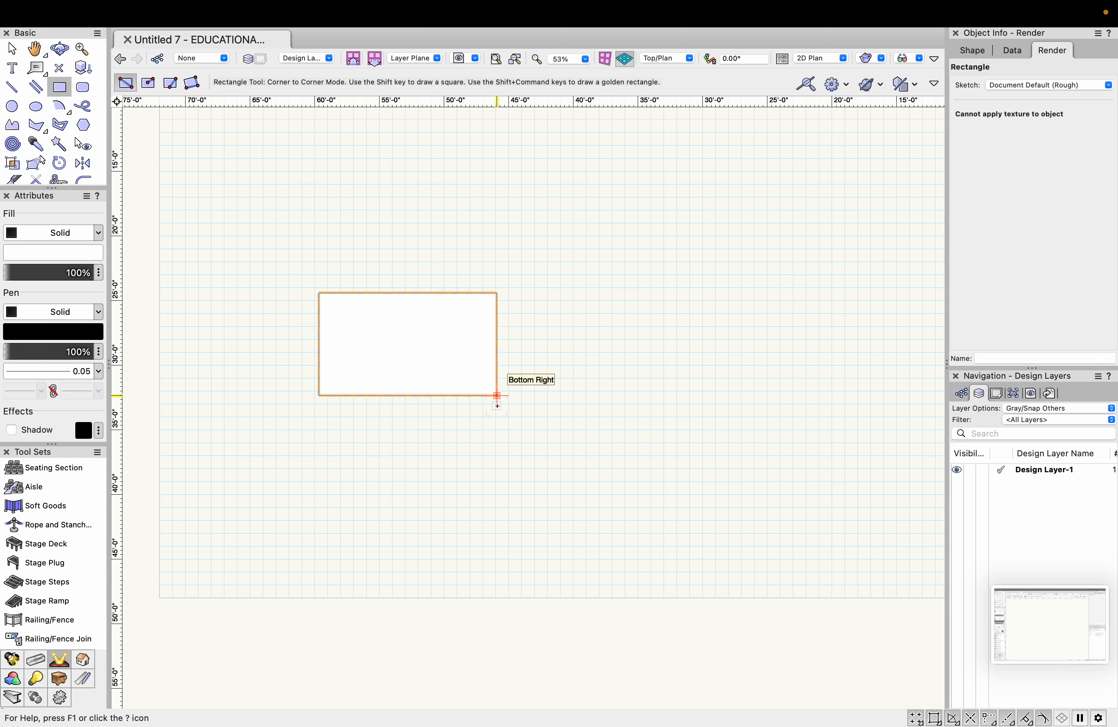
key("super+e")
key("Return")
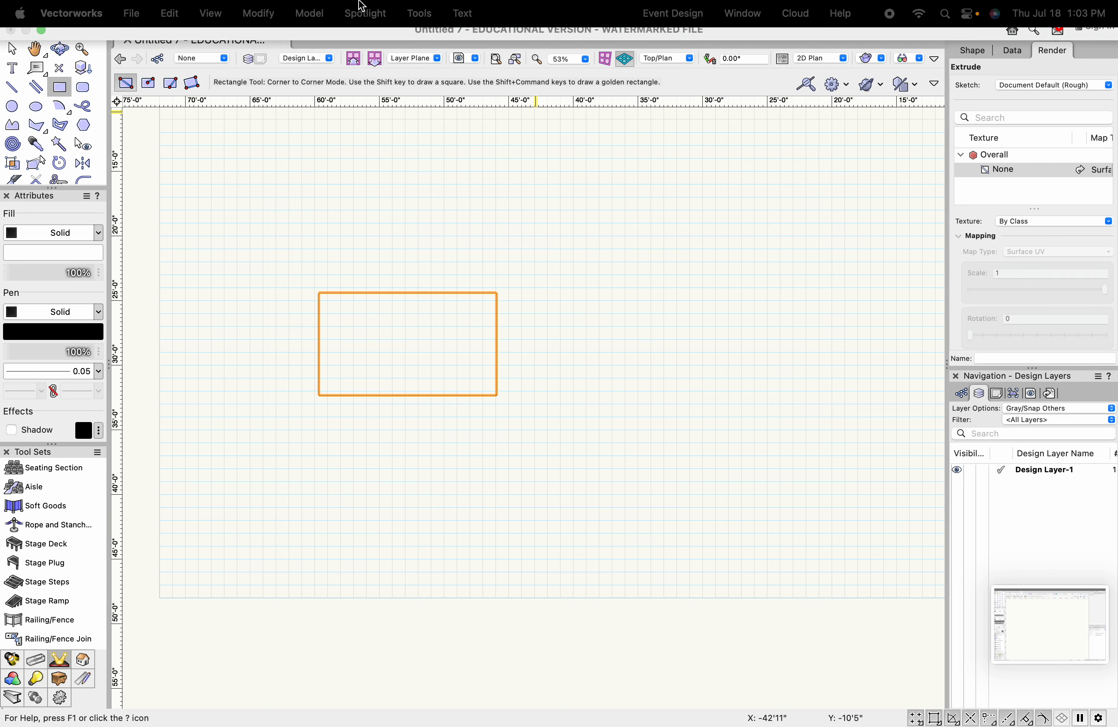
Try to apply a tapered extrude to the newly extruded block.
left_click(308, 13)
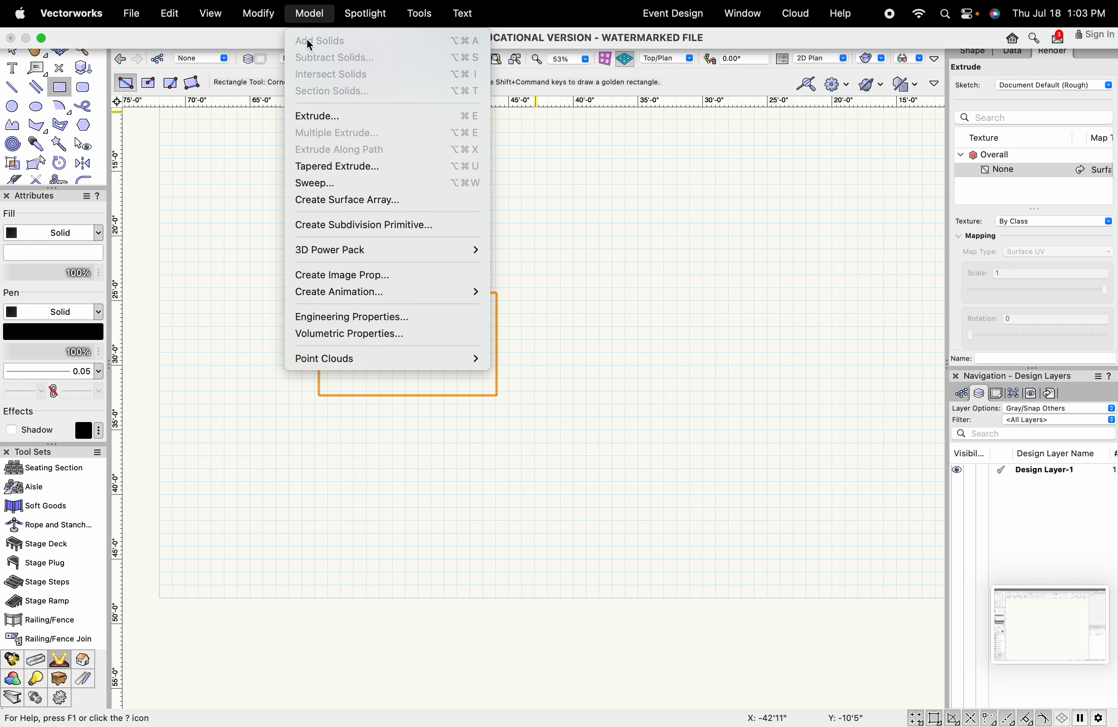
left_click(318, 163)
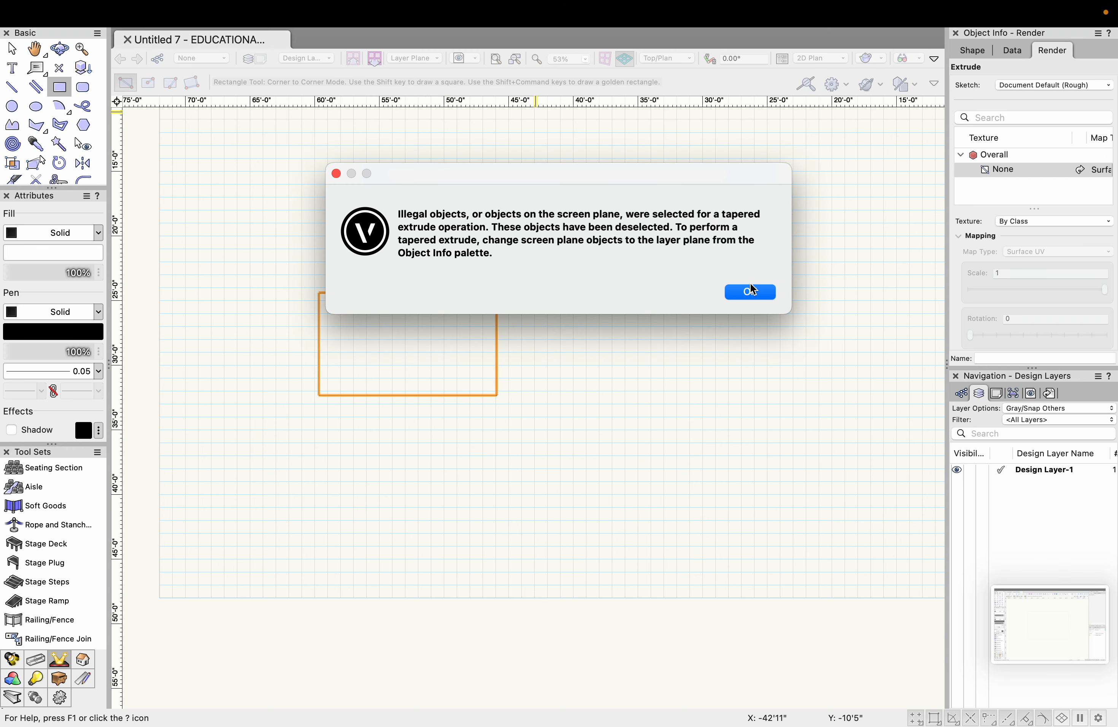
key("Return")
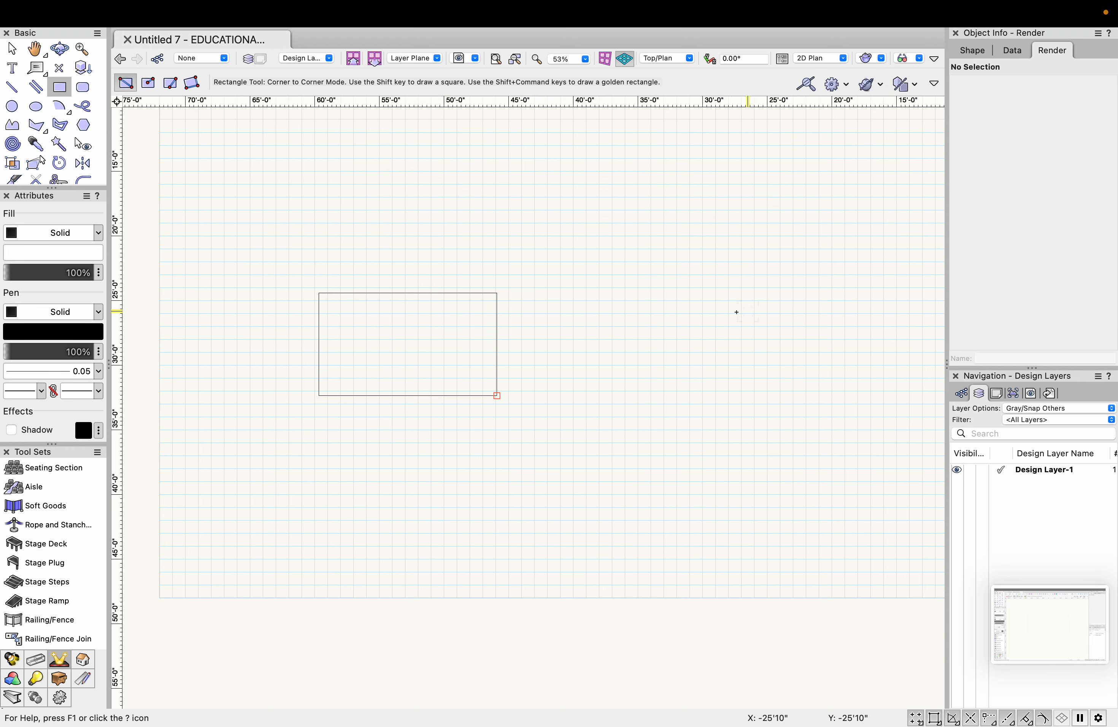
Draw a rectangle about 16' by 13'6" adjoining the plain block and create a tapered extrude from it with 8' height and 5° taper.
left_click(408, 293)
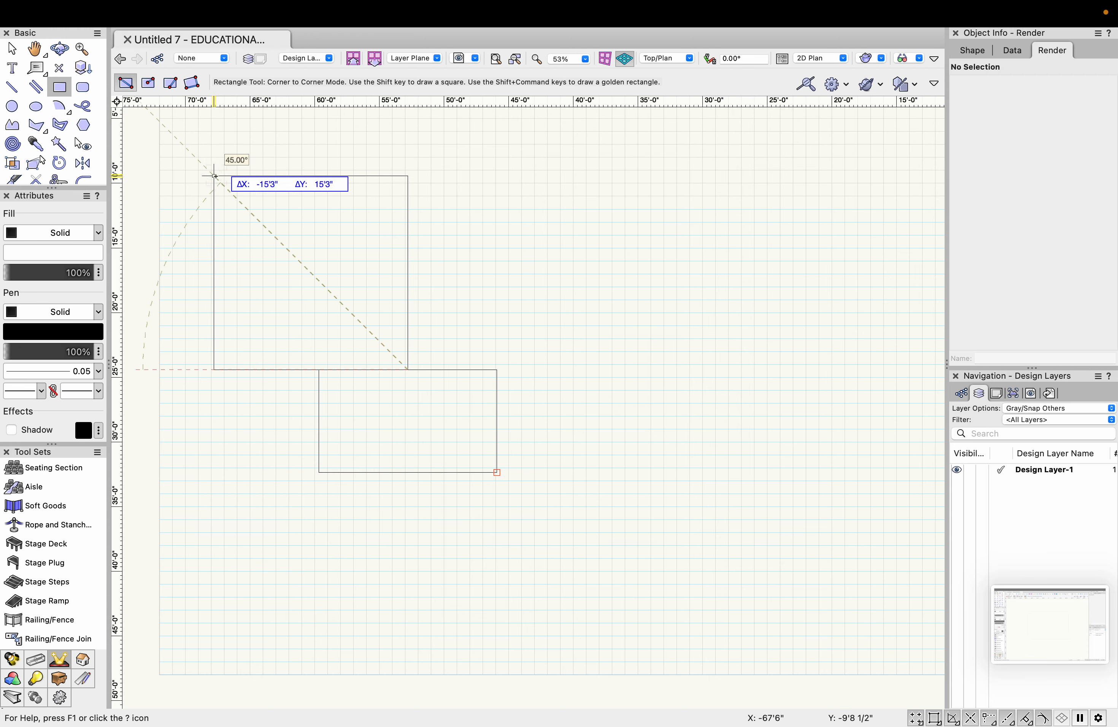
left_click(203, 195)
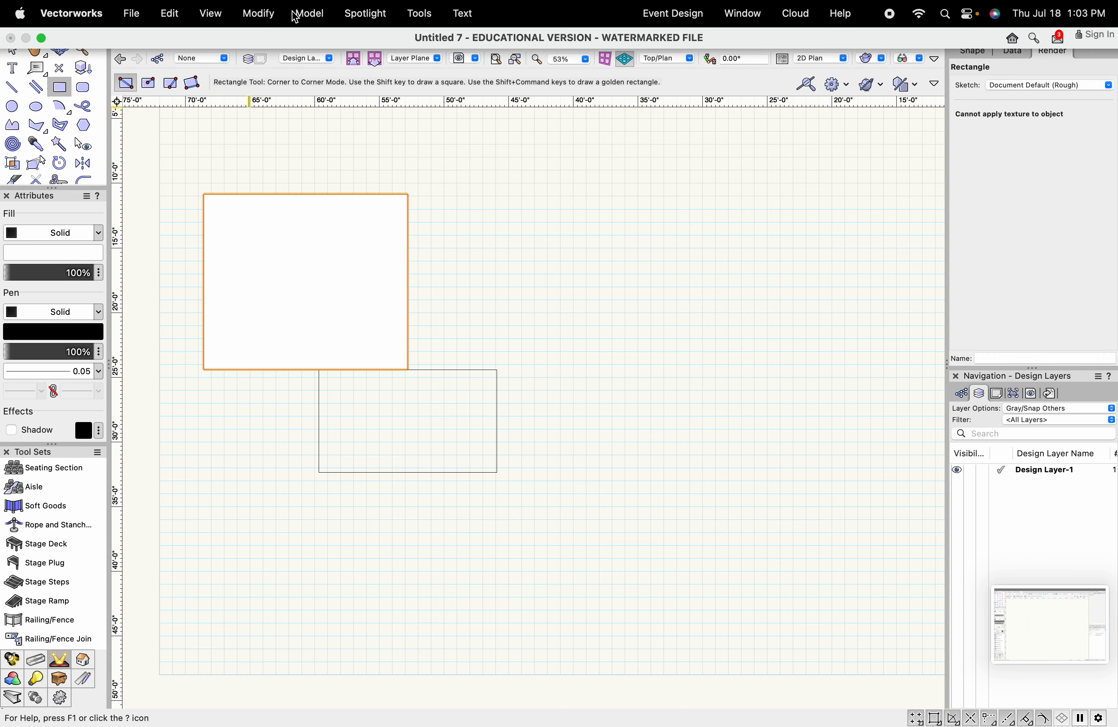
left_click(297, 15)
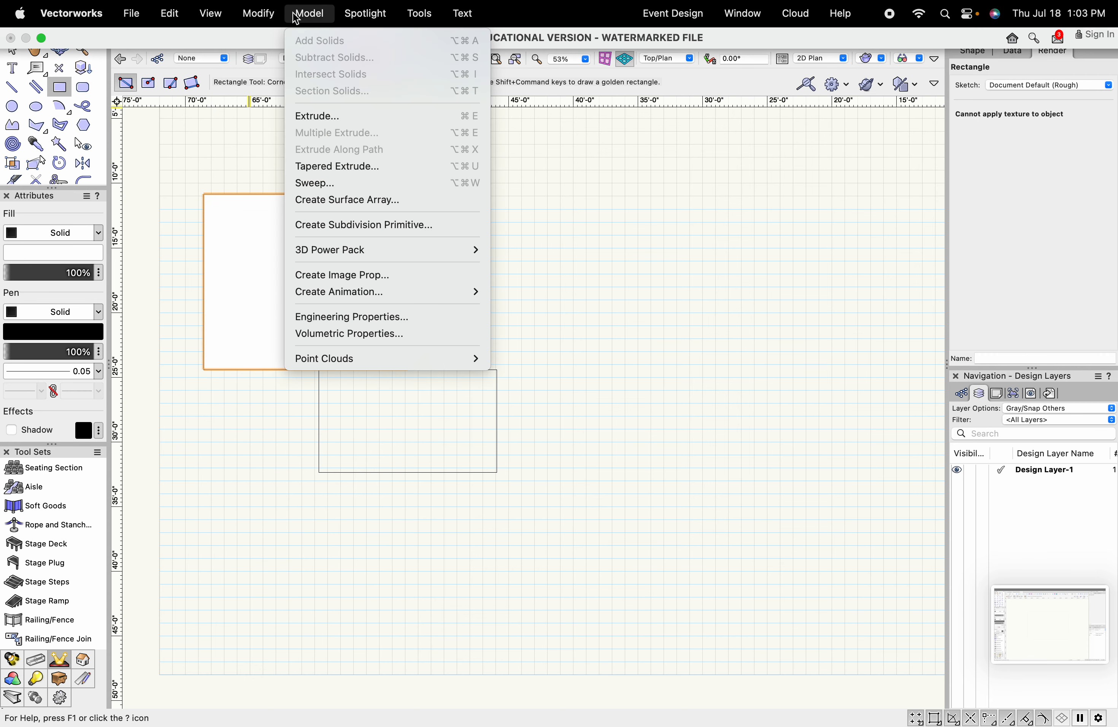
left_click(338, 166)
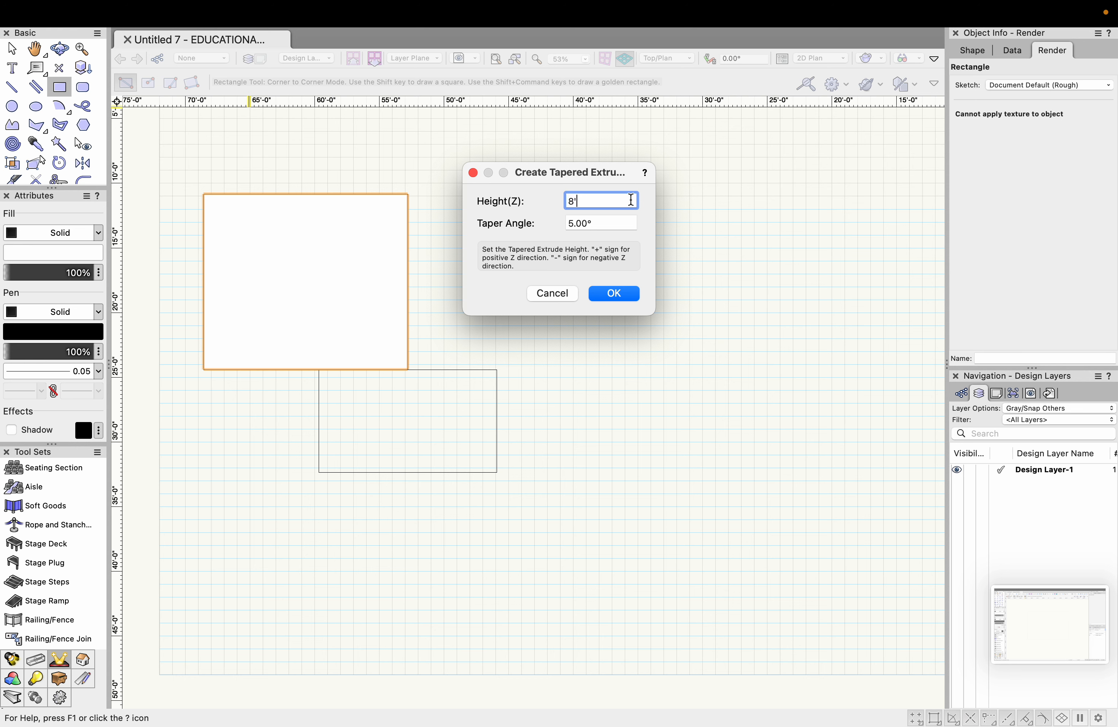
left_click(635, 295)
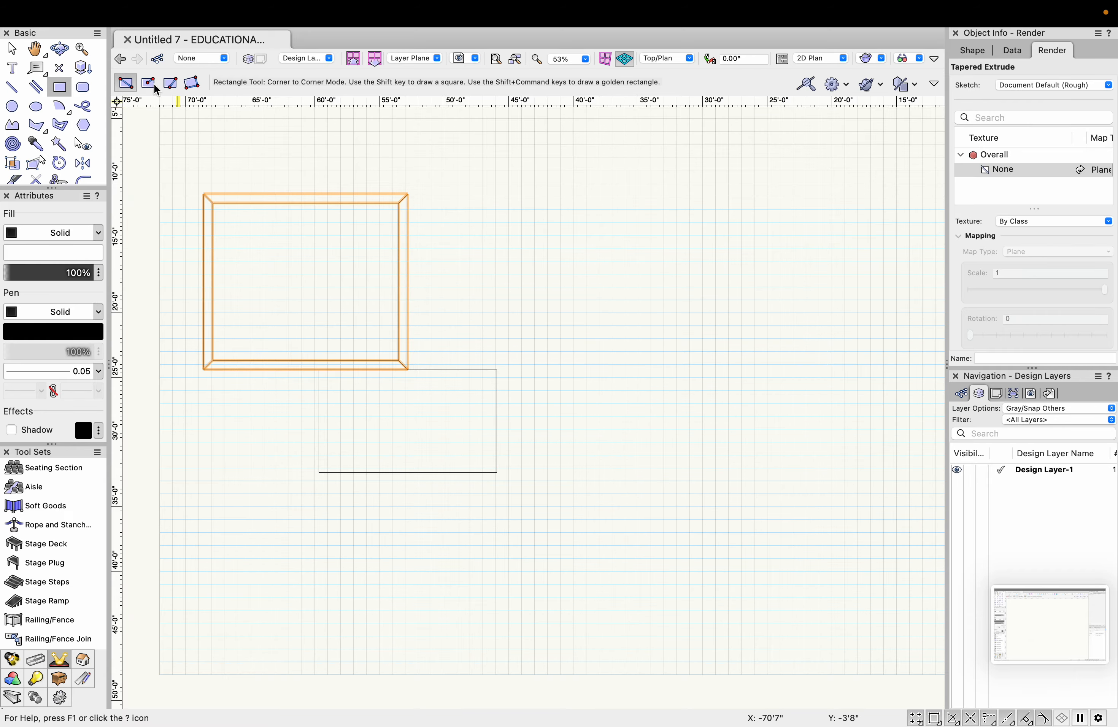
View the solids in 3D and delete the plain extruded block beside the tapered extrude.
left_click(59, 48)
left_click_drag(242, 404, 327, 243)
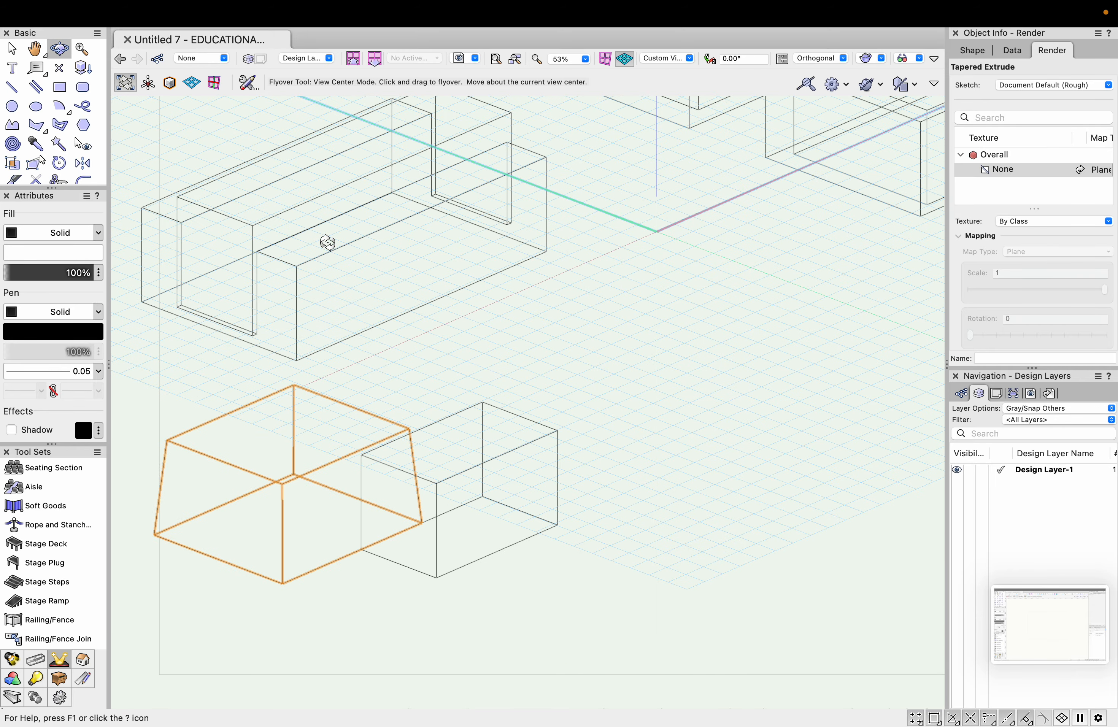
key("x")
key("x")
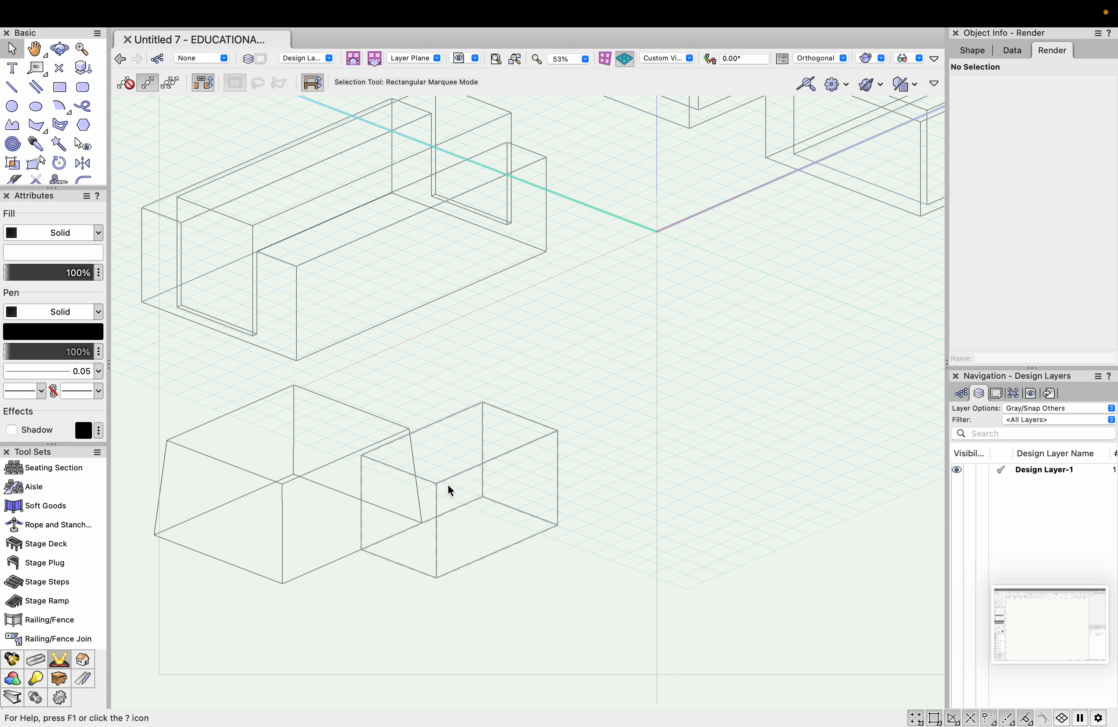
left_click(447, 484)
key("Delete")
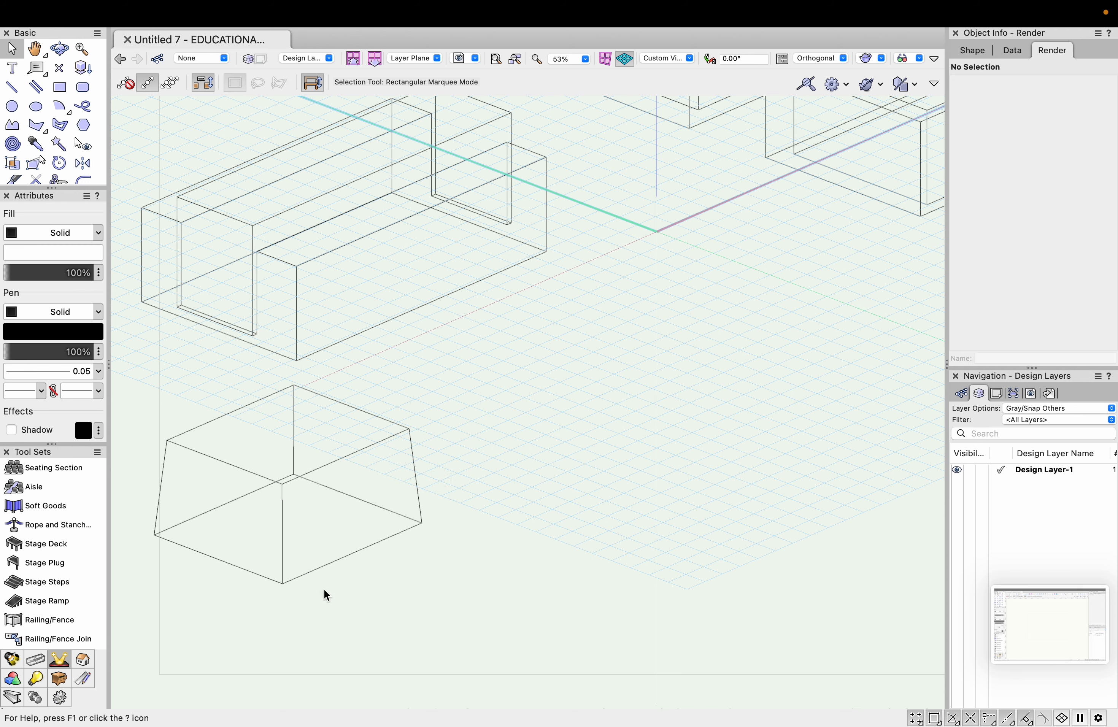
Set the rendering to Shaded and move the tapered block about 20' along X and -13' along Y.
left_click_drag(322, 593, 383, 549)
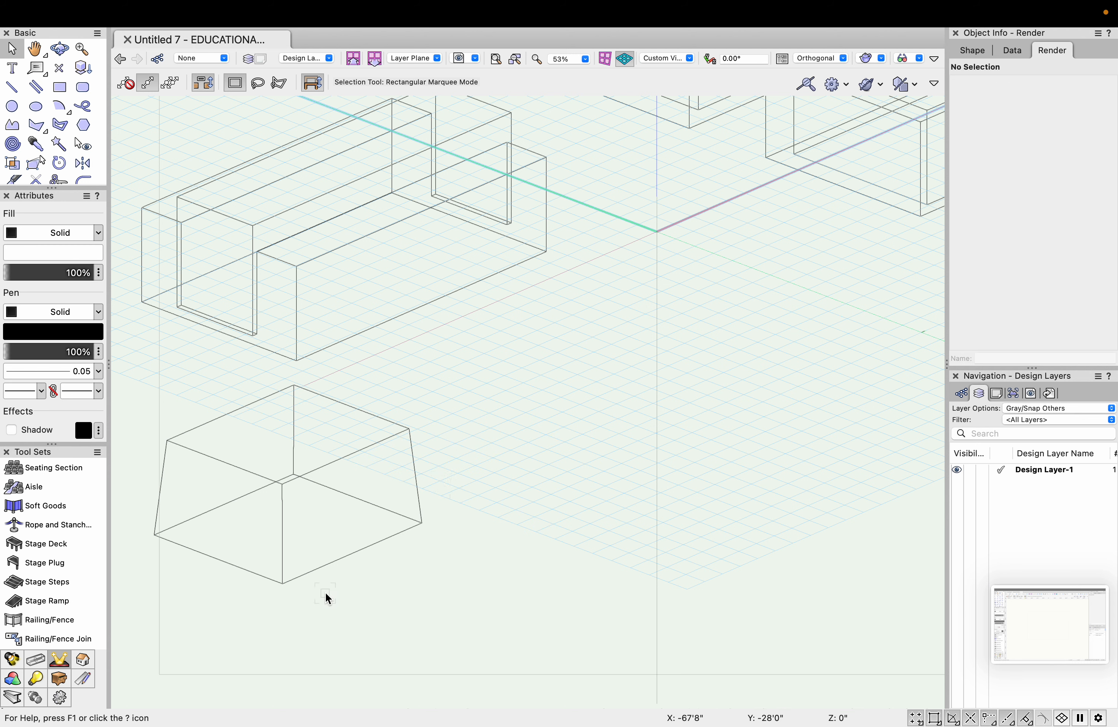
left_click(209, 13)
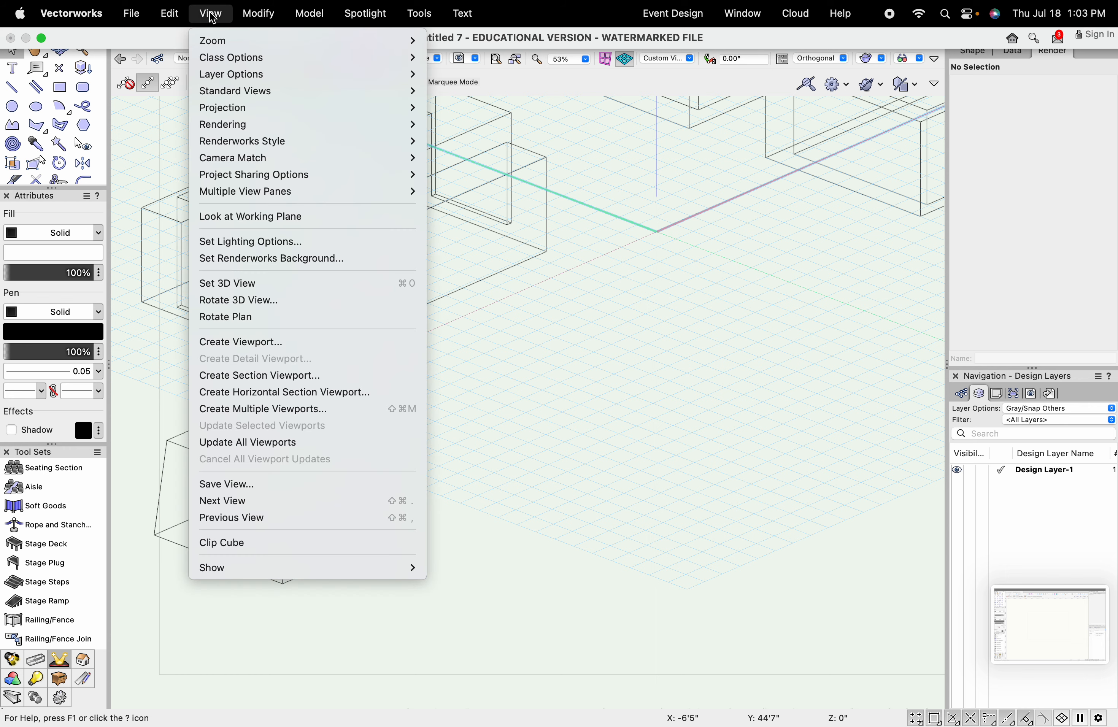
mouse_move(230, 125)
left_click(475, 166)
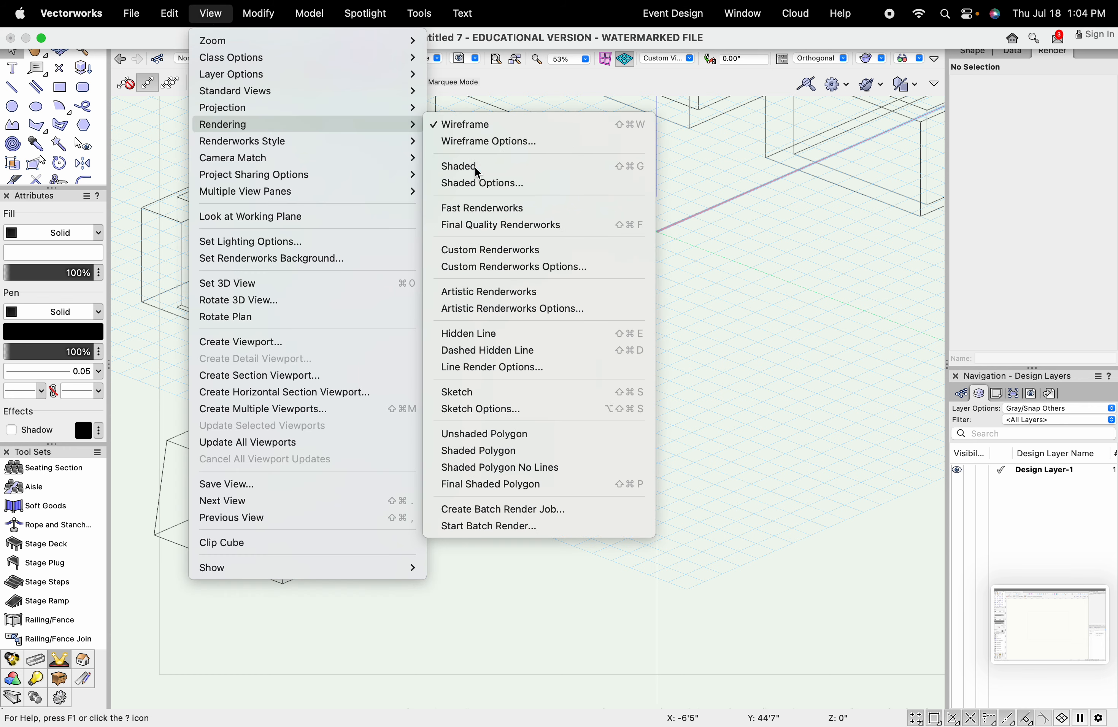
left_click_drag(296, 551, 587, 554)
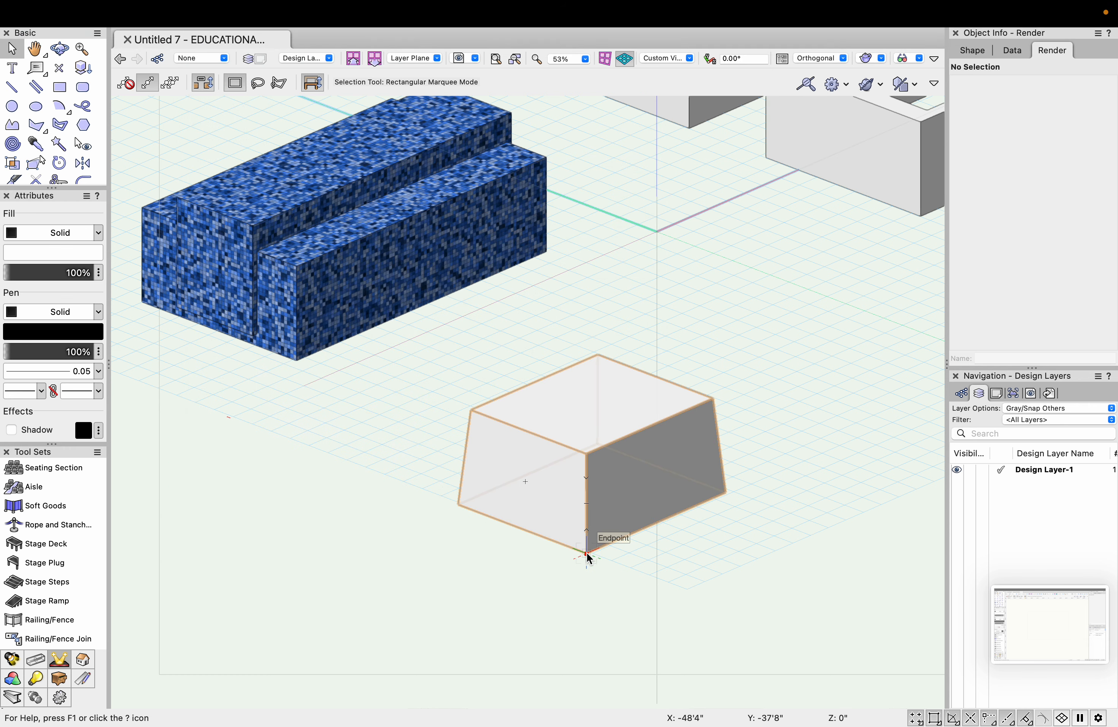
Set the tapered extrude's angle to 25° and its height to 6'.
left_click(60, 51)
mouse_move(474, 506)
left_mouse_down()
mouse_move(417, 474)
mouse_move(452, 452)
mouse_move(504, 485)
mouse_move(574, 507)
mouse_move(617, 489)
mouse_move(541, 484)
mouse_move(486, 509)
mouse_move(484, 530)
left_mouse_up()
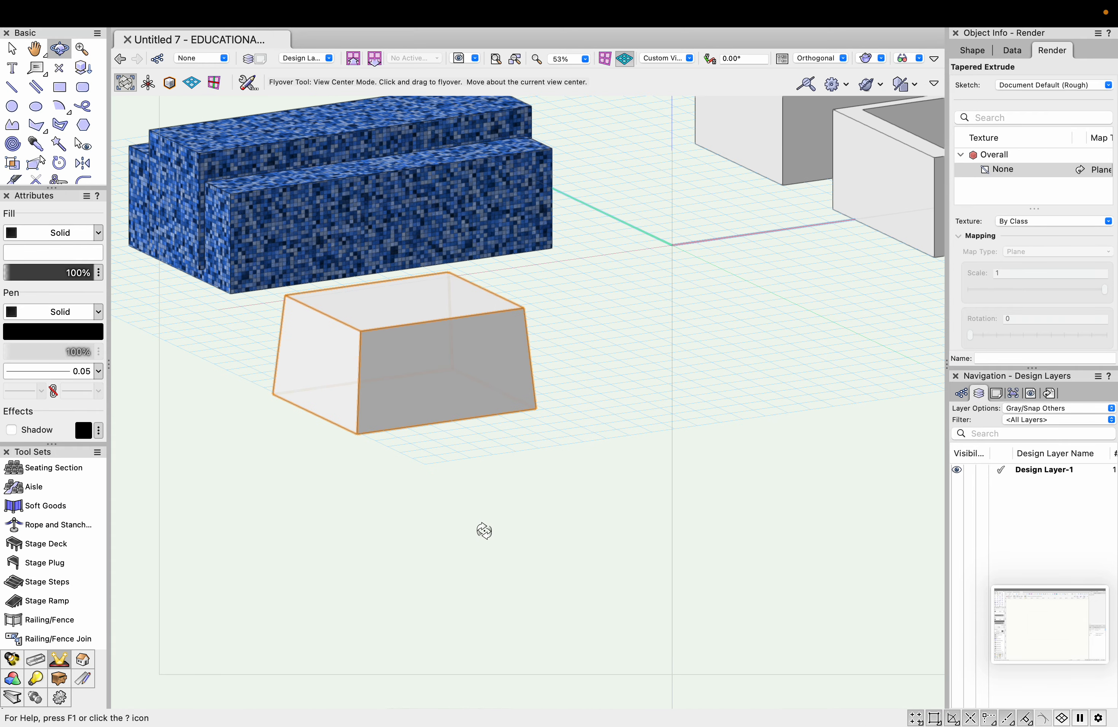
left_click(972, 50)
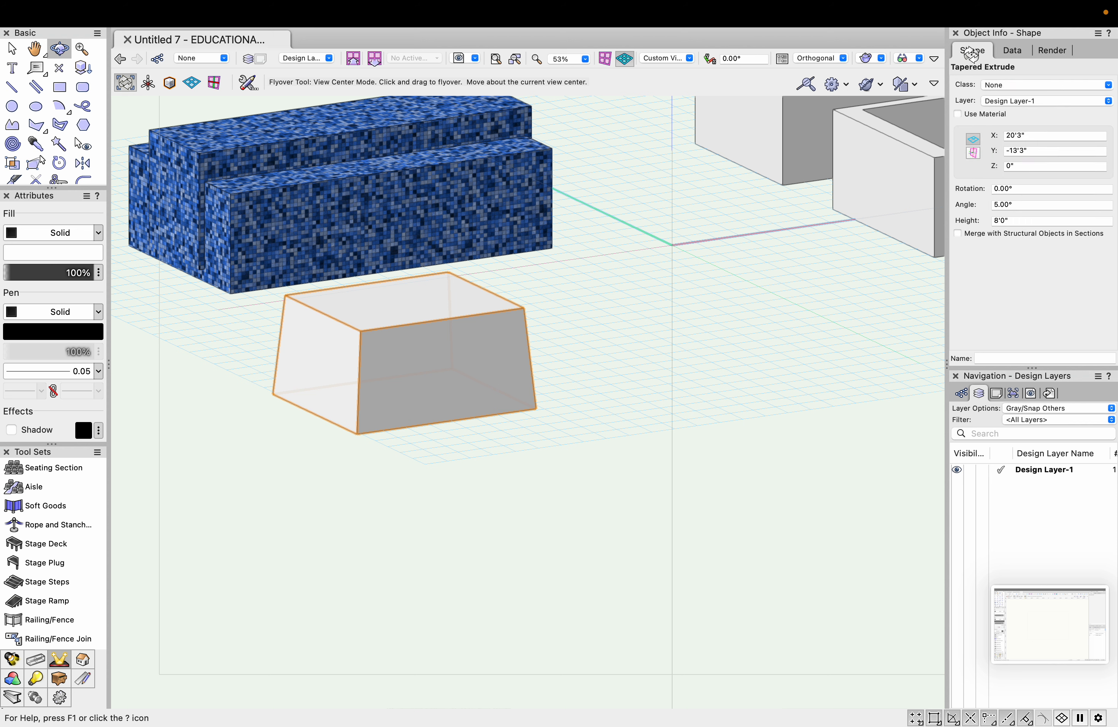
left_click(1018, 208)
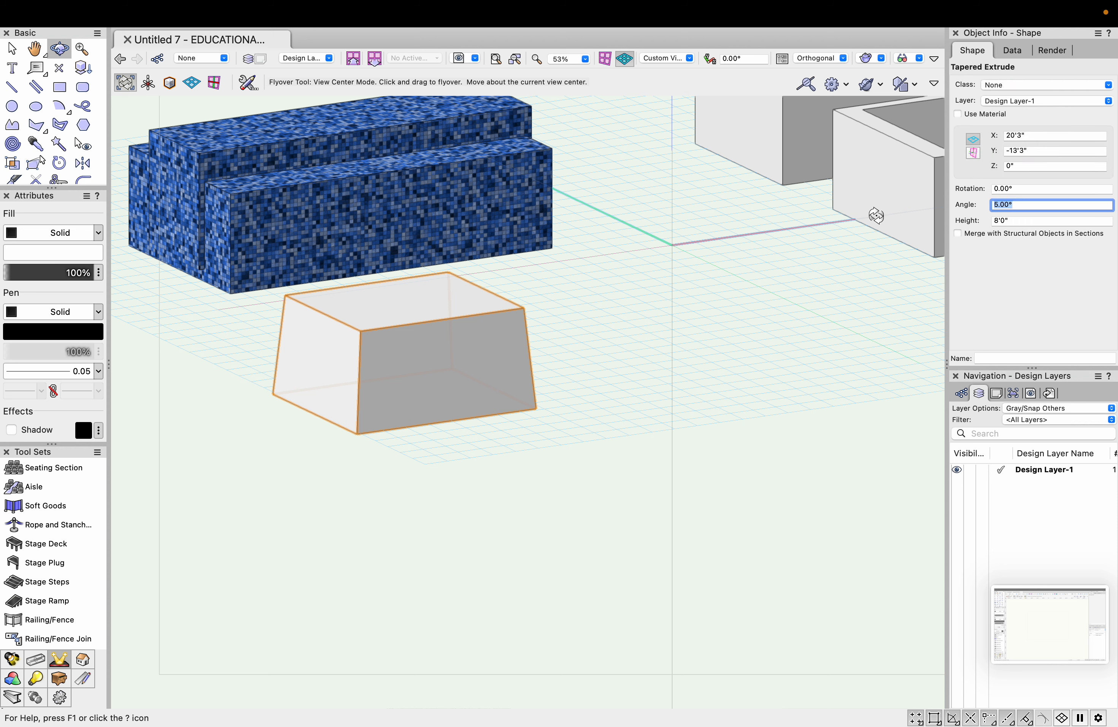
type("25")
key("Return")
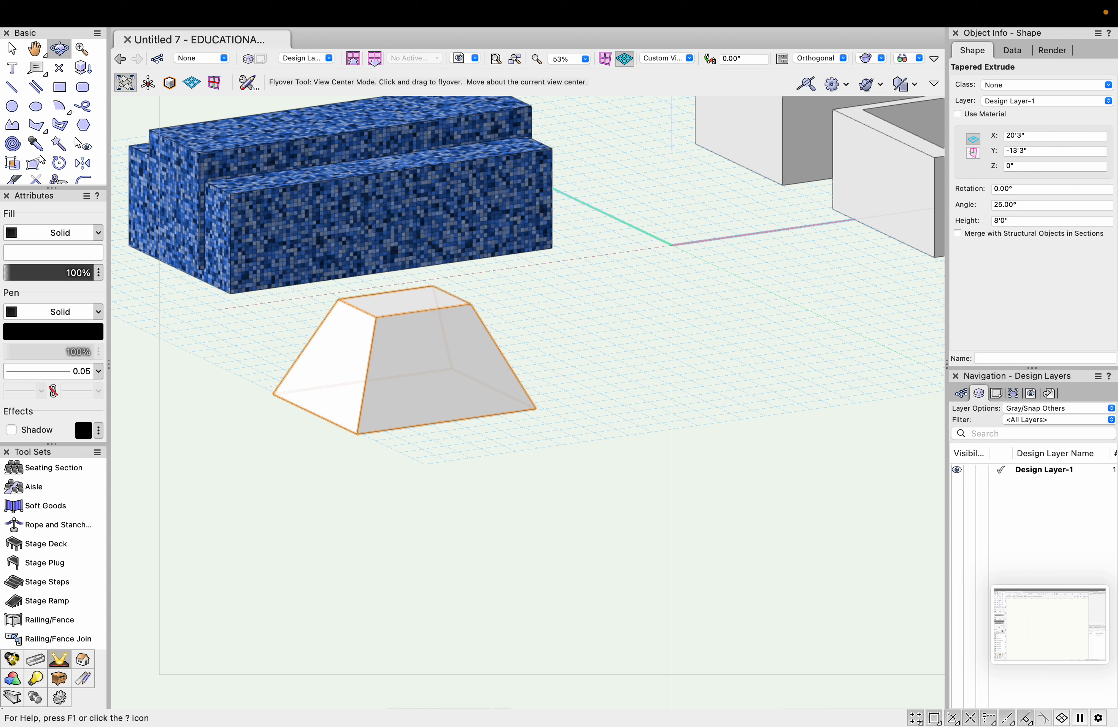
left_click(1024, 221)
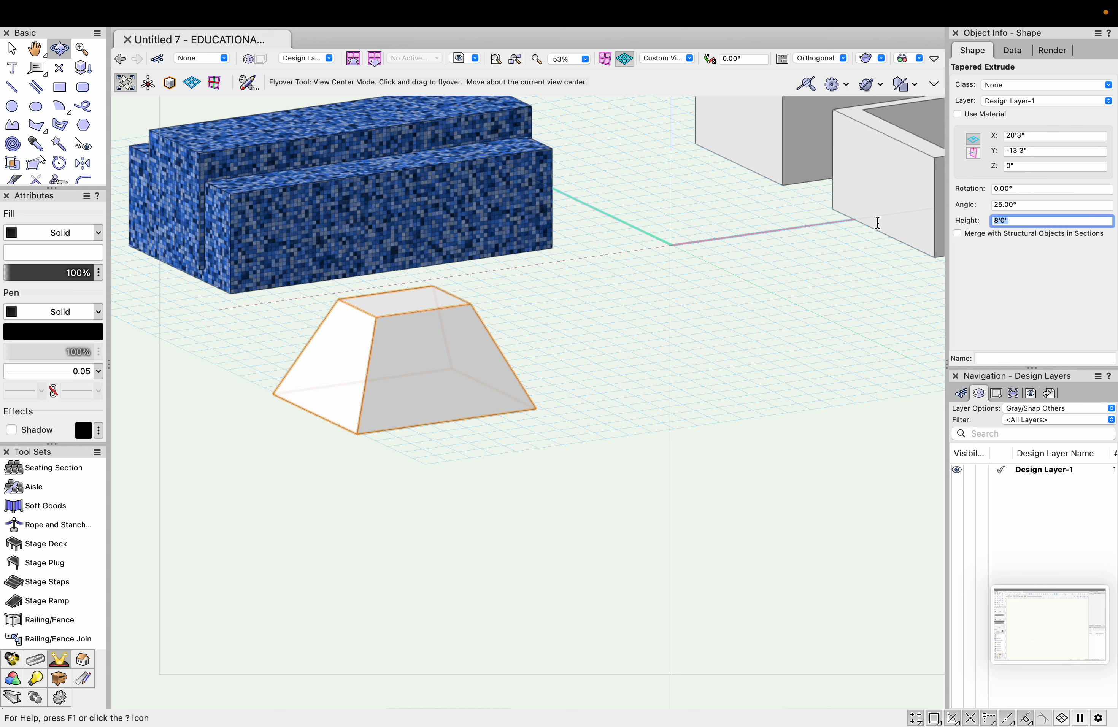
key("Return")
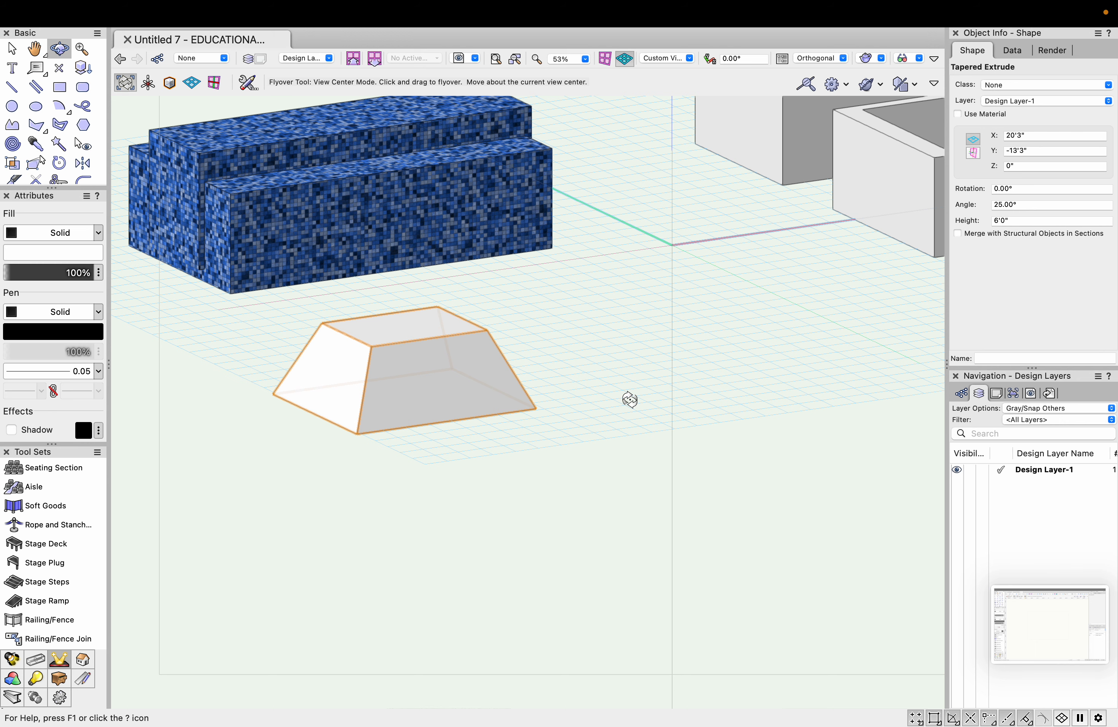
In Top/Plan view, draw a closed polyline profile about 3'11" by 7'5" with a straight vertical edge and a wavy opposite side.
left_click(682, 55)
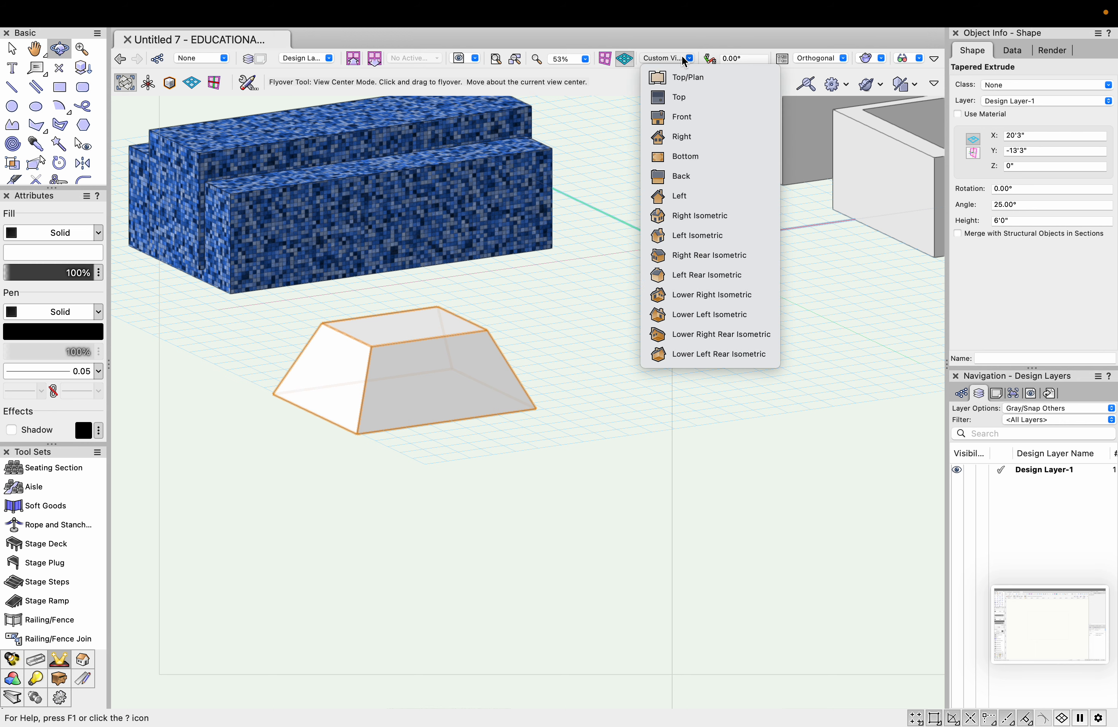
left_click(686, 80)
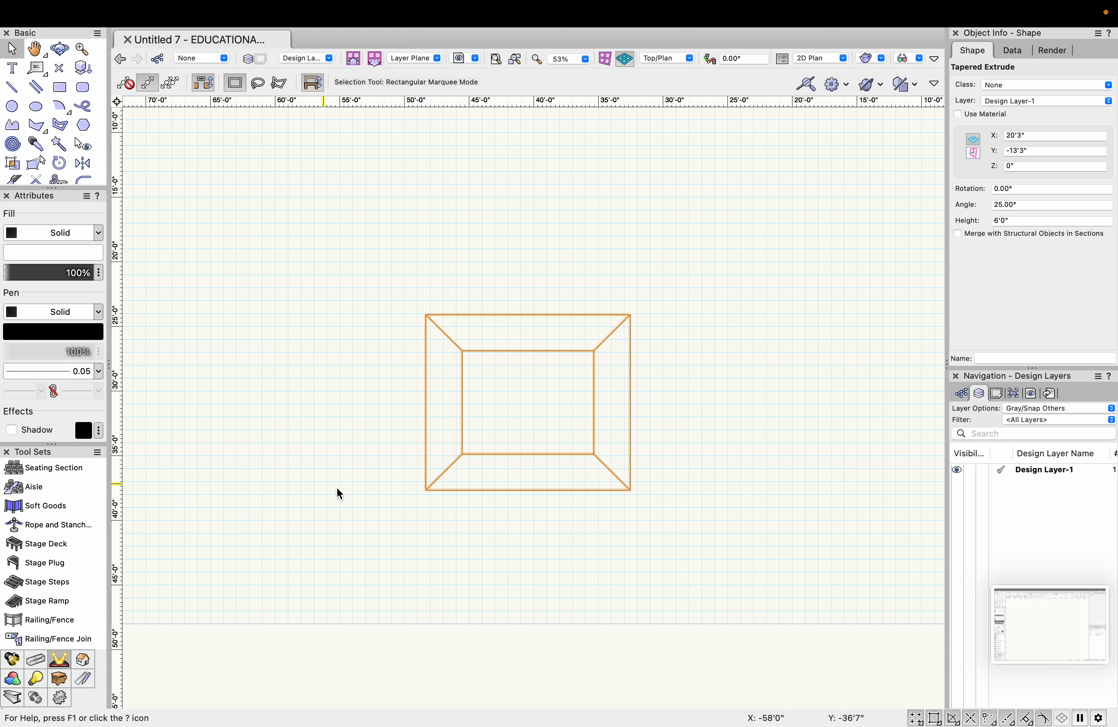
scroll(388, 521, "down", 3)
scroll(389, 522, "down", 1)
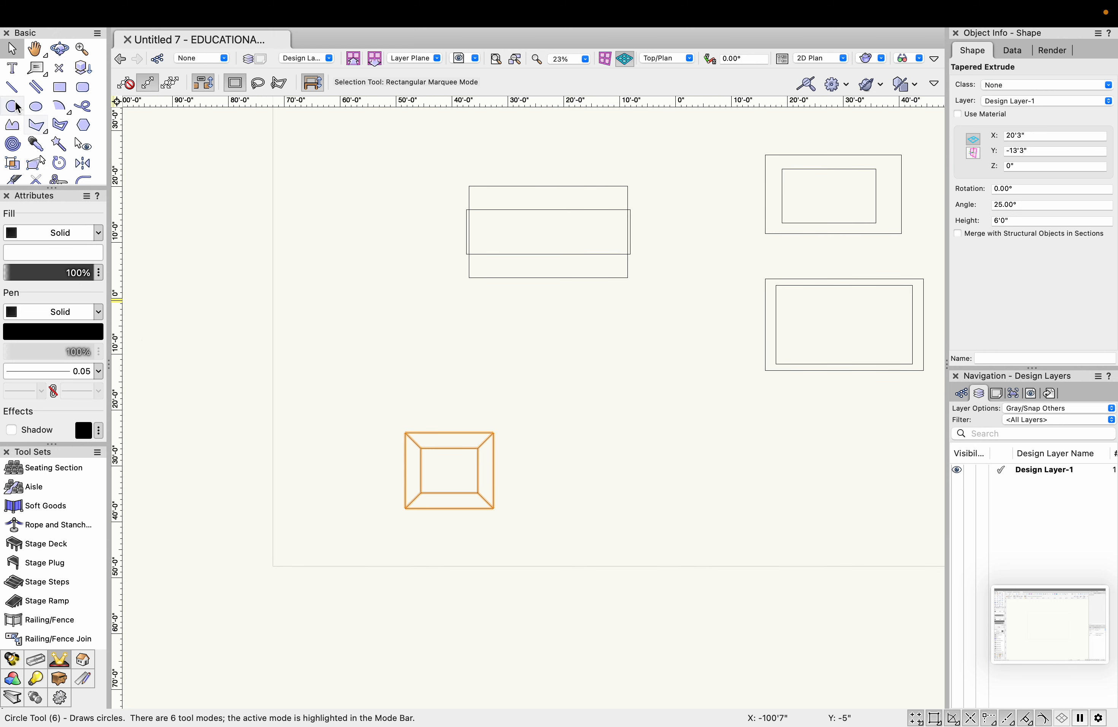
left_click(14, 126)
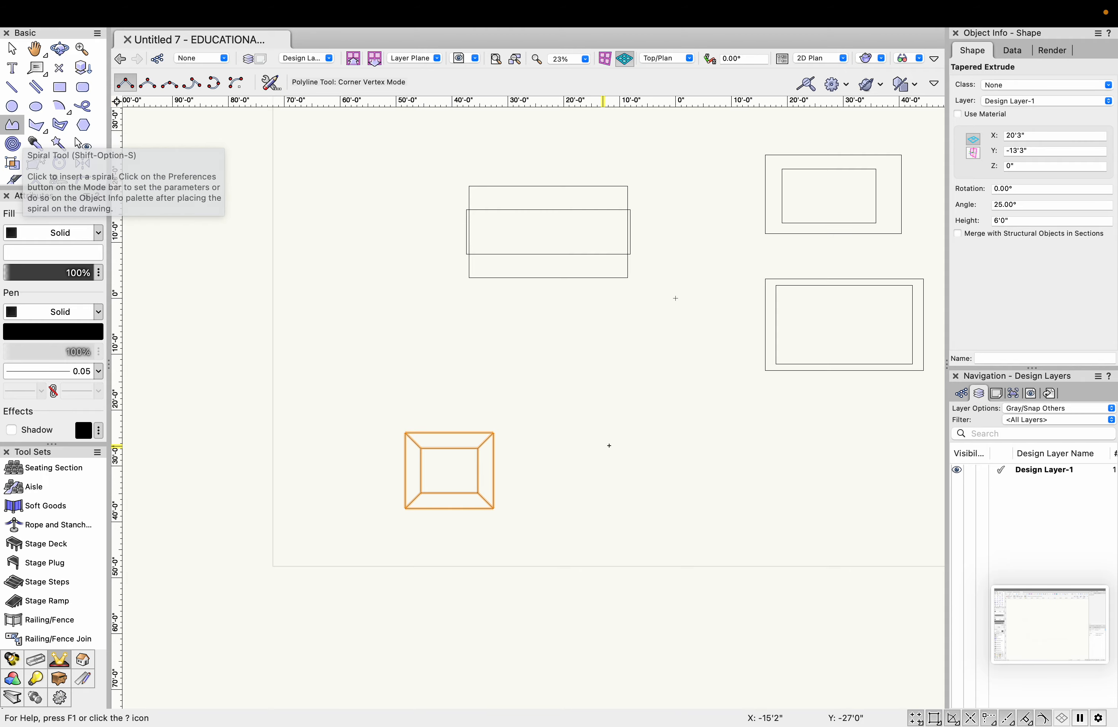
scroll(597, 409, "up", 5)
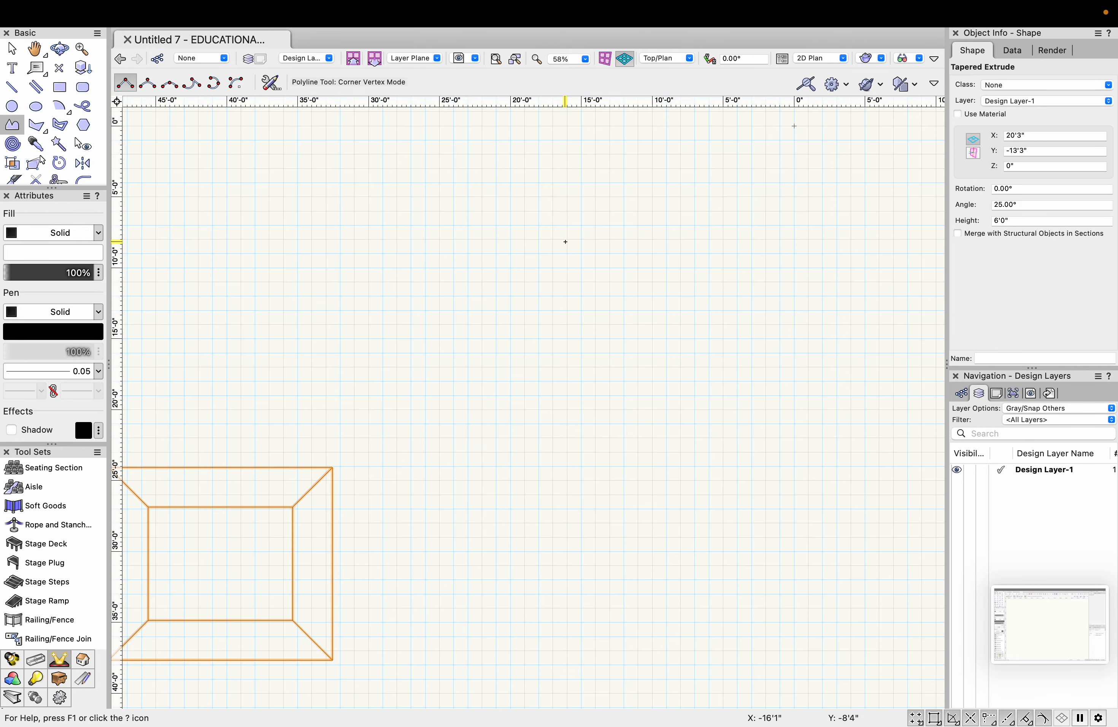
left_click(568, 226)
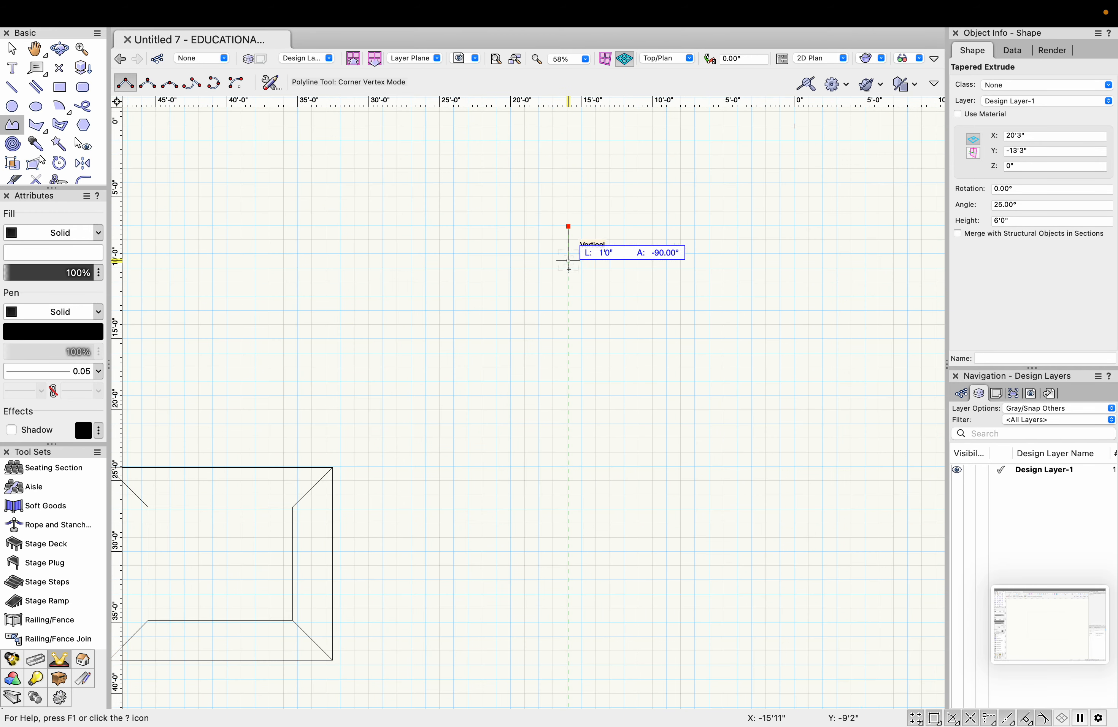
left_click(569, 331)
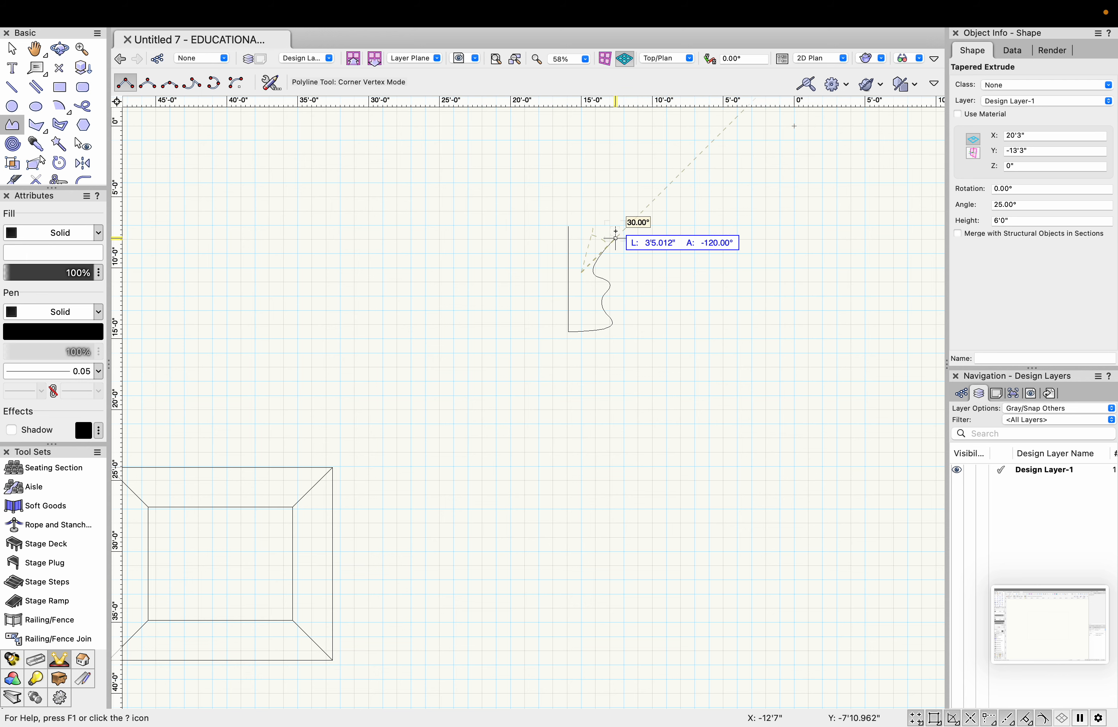
left_click(569, 227)
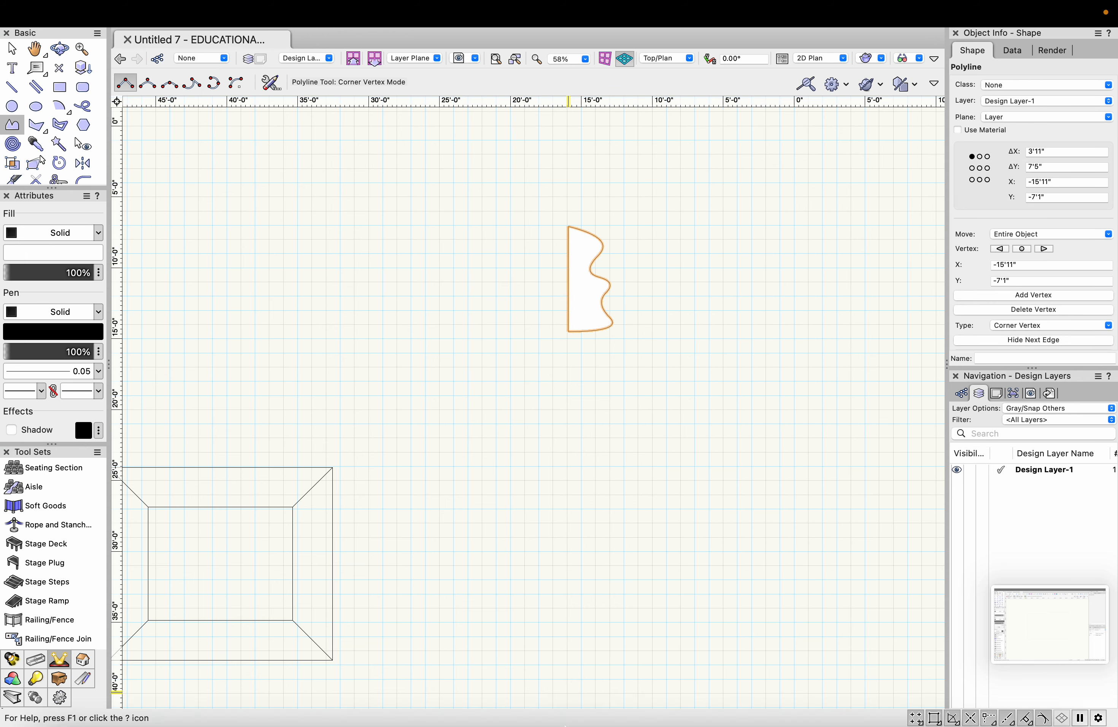
Create a sweep from the wavy polyline profile with an arc angle of 360°.
left_click(308, 14)
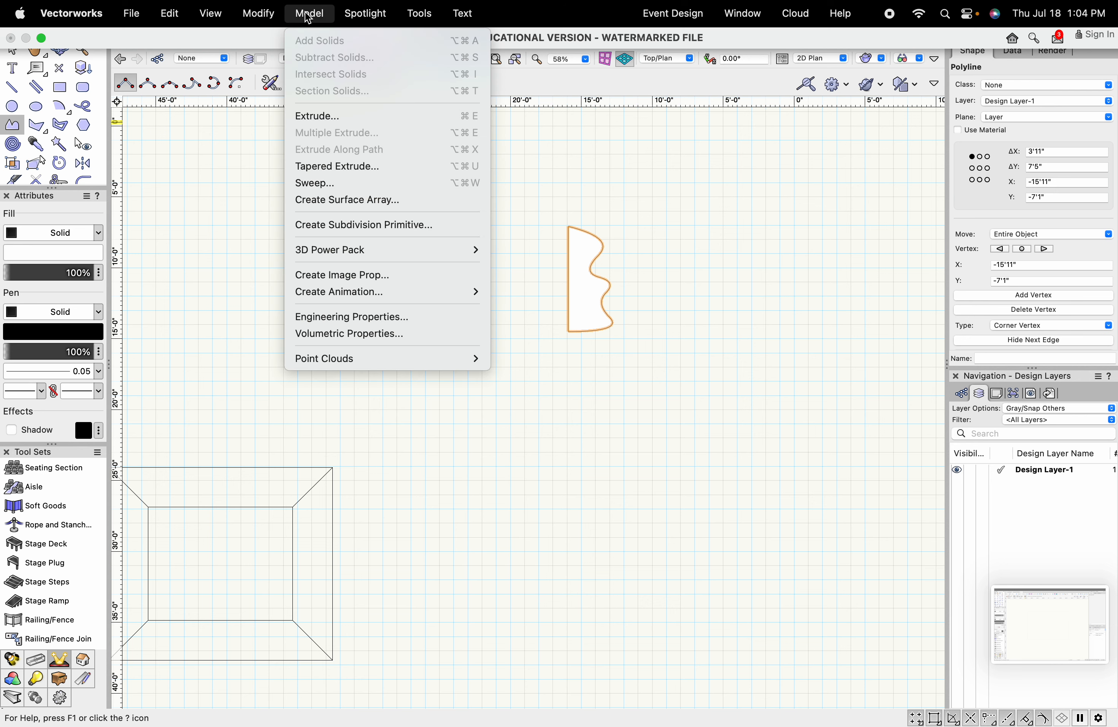
left_click(342, 183)
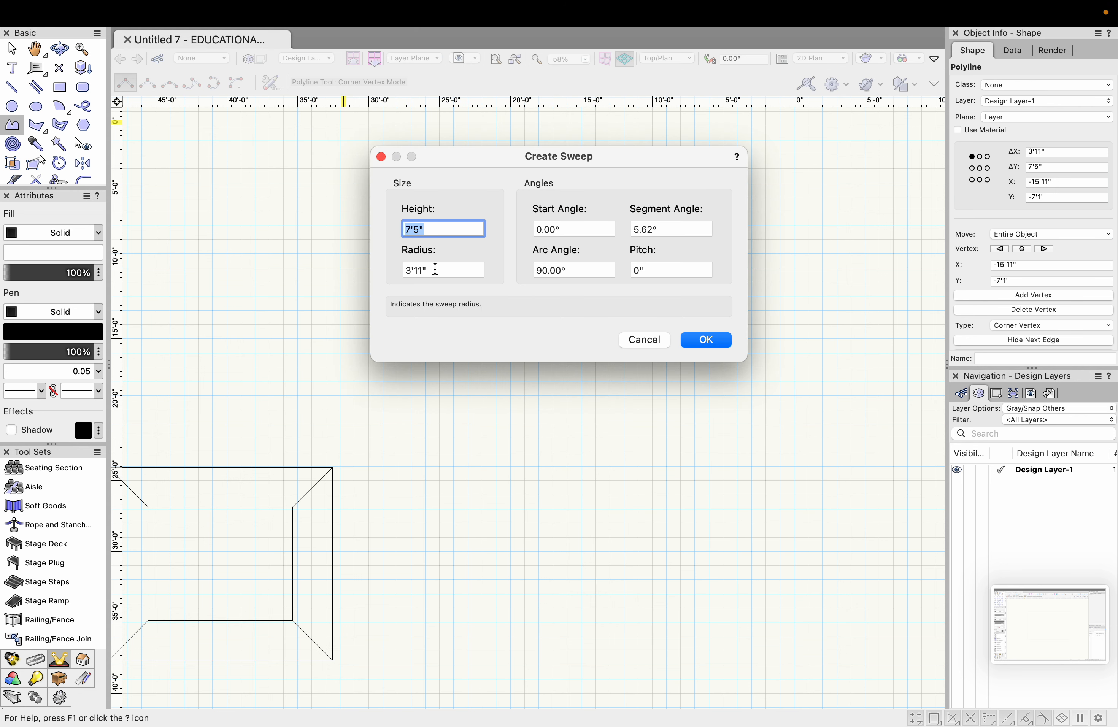
left_click(600, 272)
left_click_drag(599, 272, 524, 273)
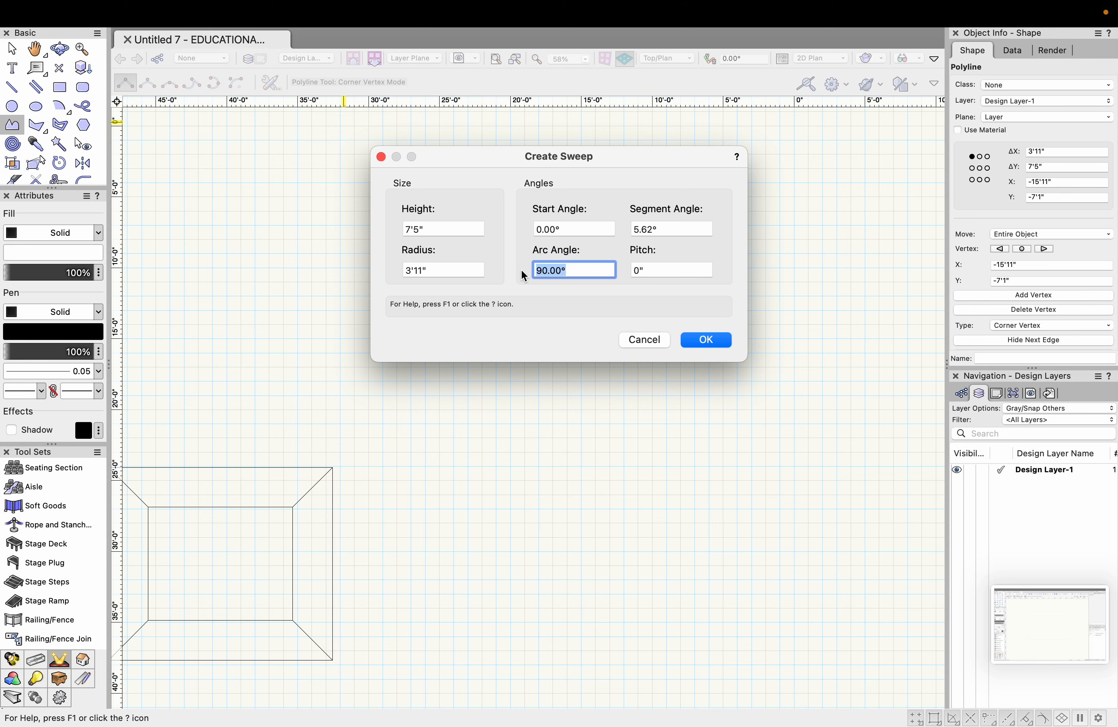
type("360")
key("Return")
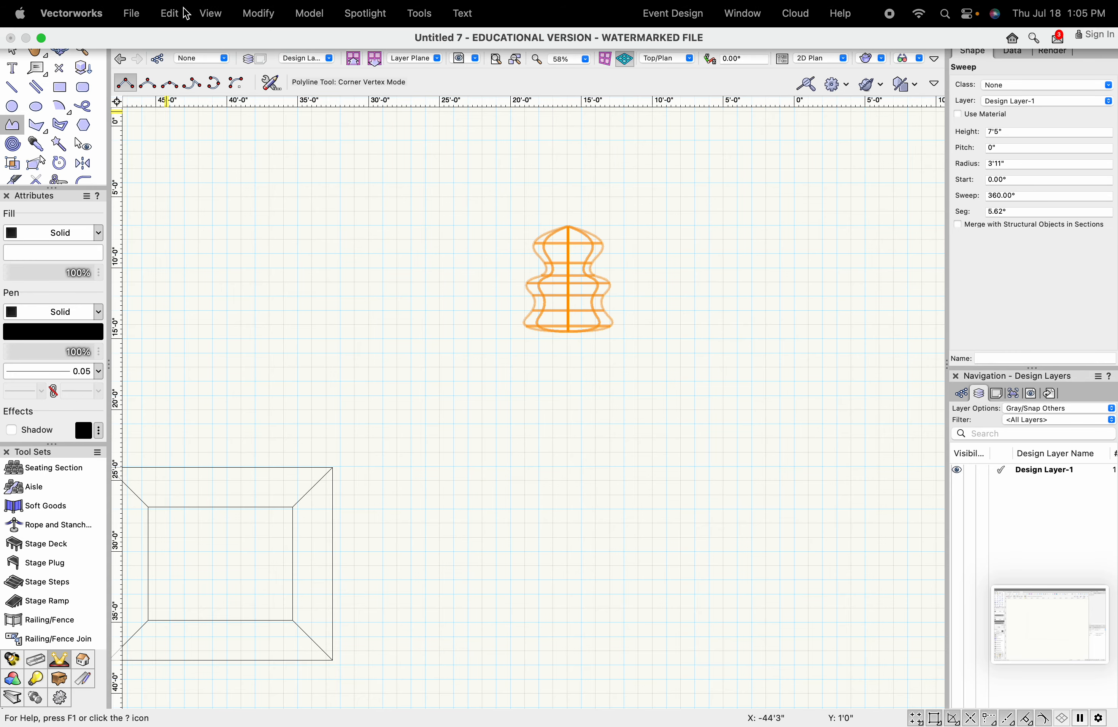
Render the model as Shaded and examine the swept solid in 3D from above and below.
left_click(209, 13)
mouse_move(231, 123)
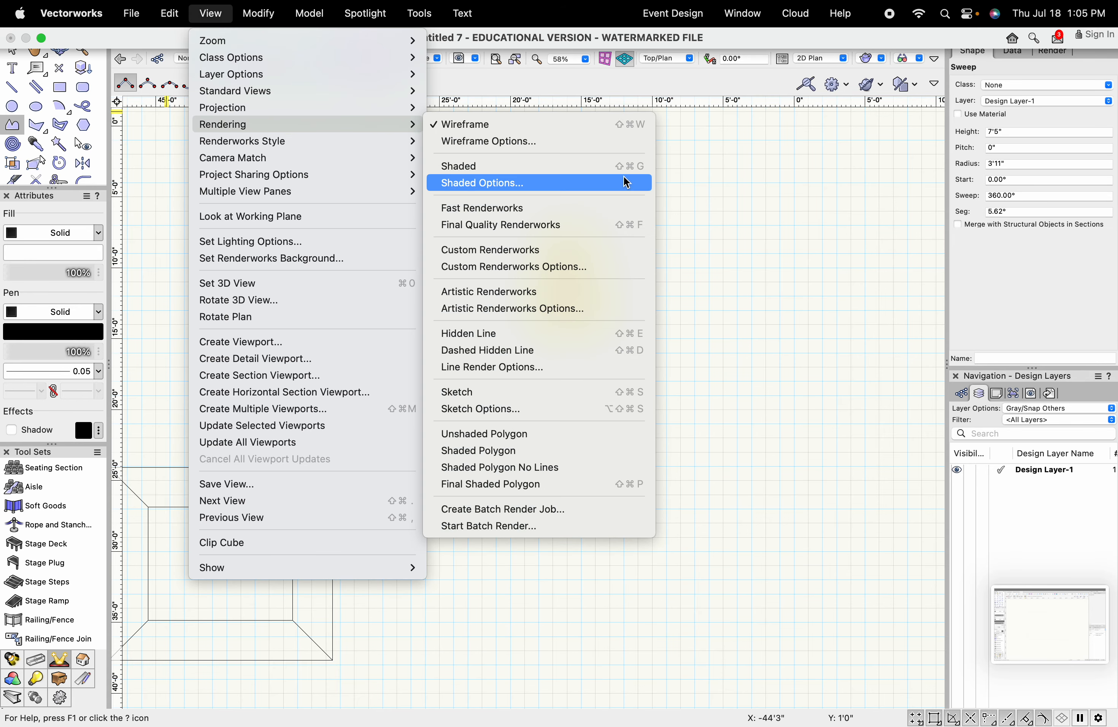
left_click(618, 166)
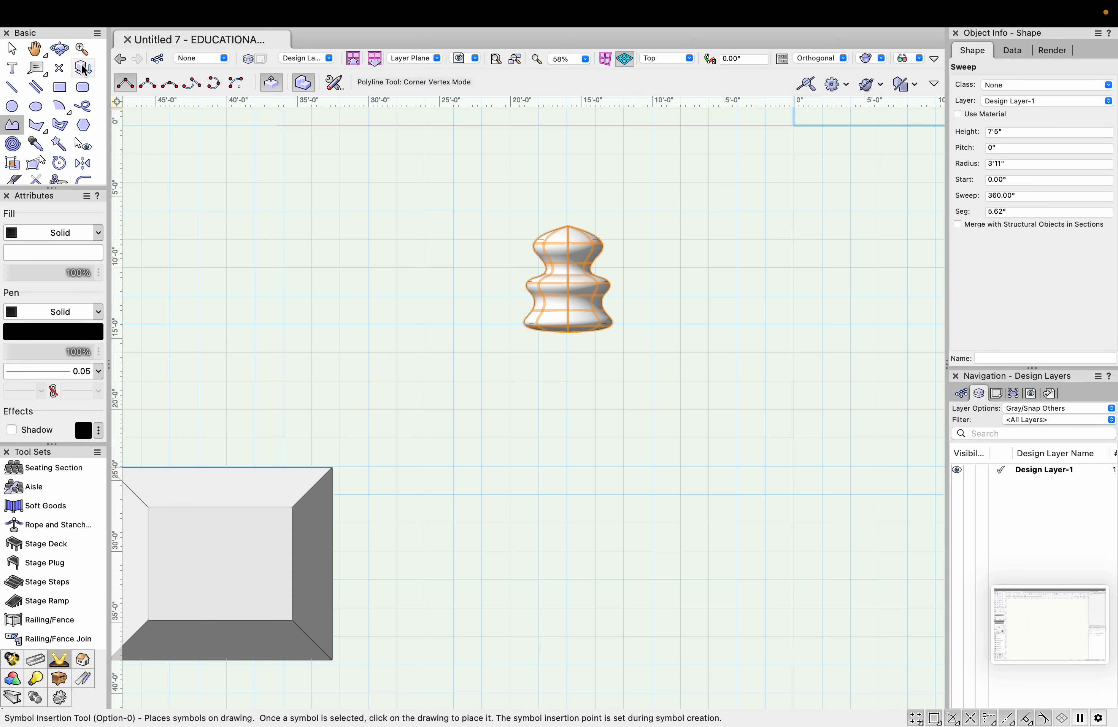
left_click(59, 49)
left_click_drag(494, 317, 498, 134)
left_click_drag(518, 243, 543, 689)
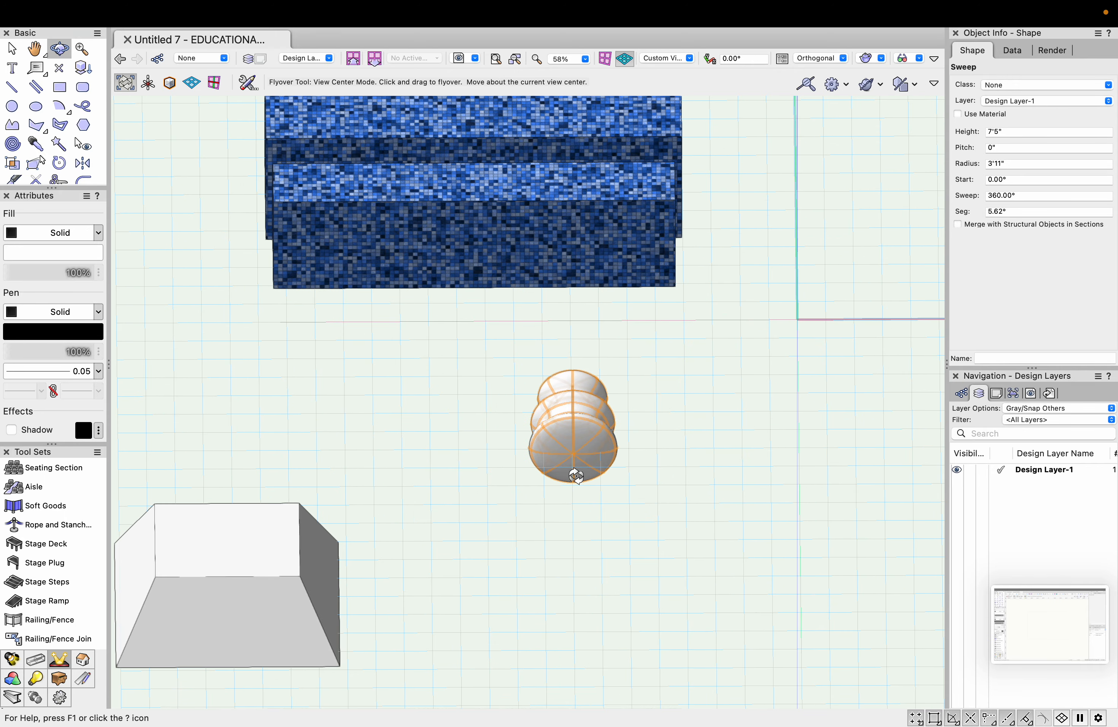
left_click_drag(576, 476, 565, 622)
left_click_drag(586, 508, 594, 561)
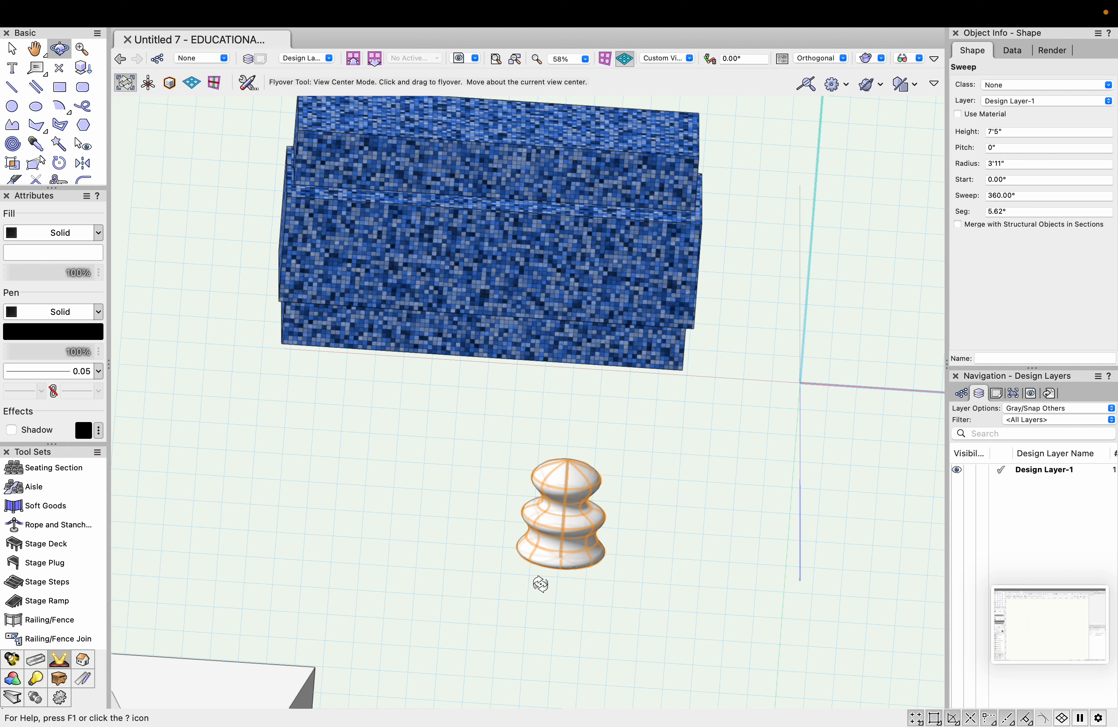
scroll(535, 579, "up", 5)
left_click_drag(589, 540, 593, 466)
scroll(594, 466, "down", 3)
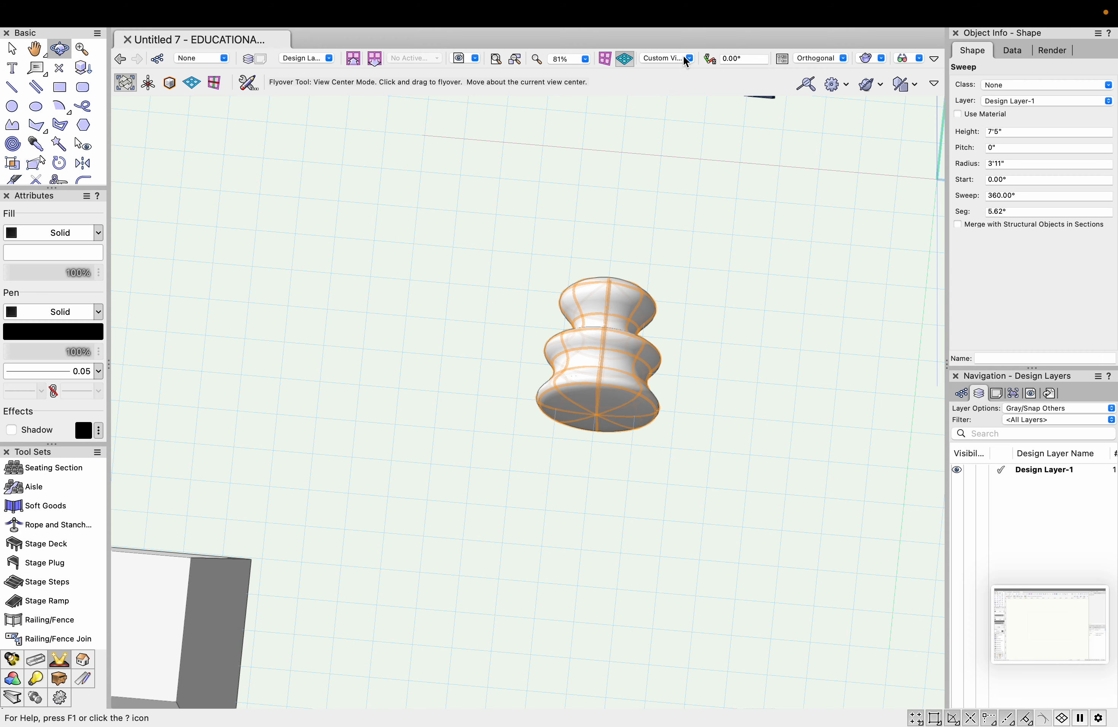
Examine the swept solid from the Front view and in a Shaded 3D view along its axis.
left_click(684, 55)
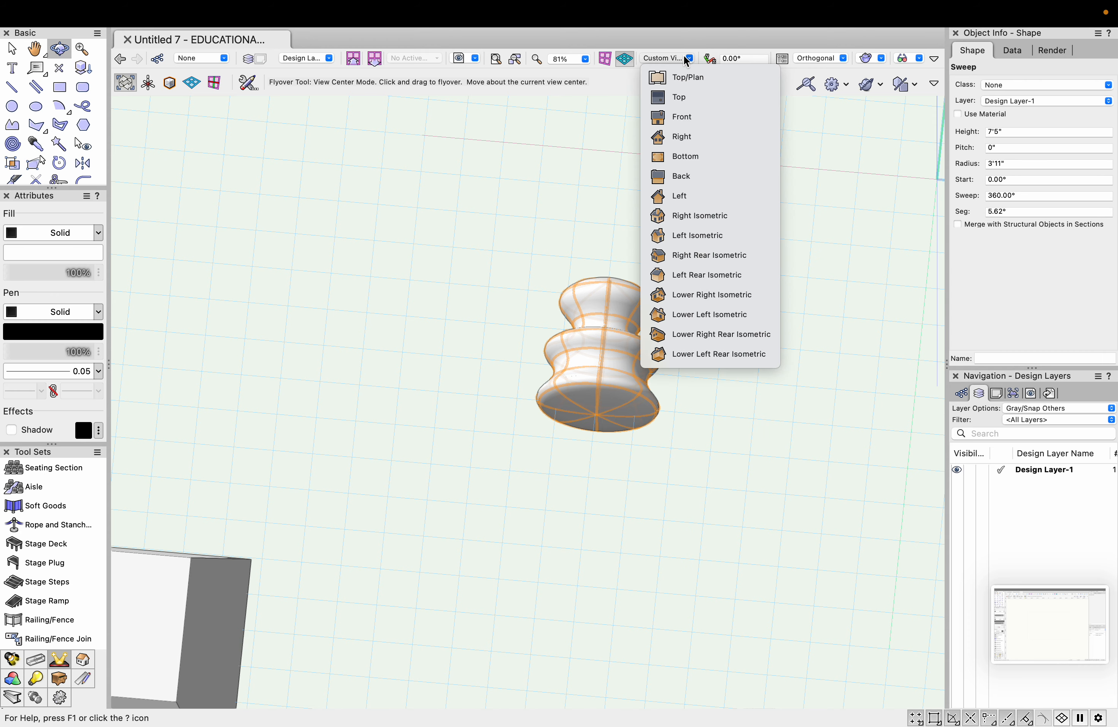
left_click(713, 78)
mouse_move(776, 6)
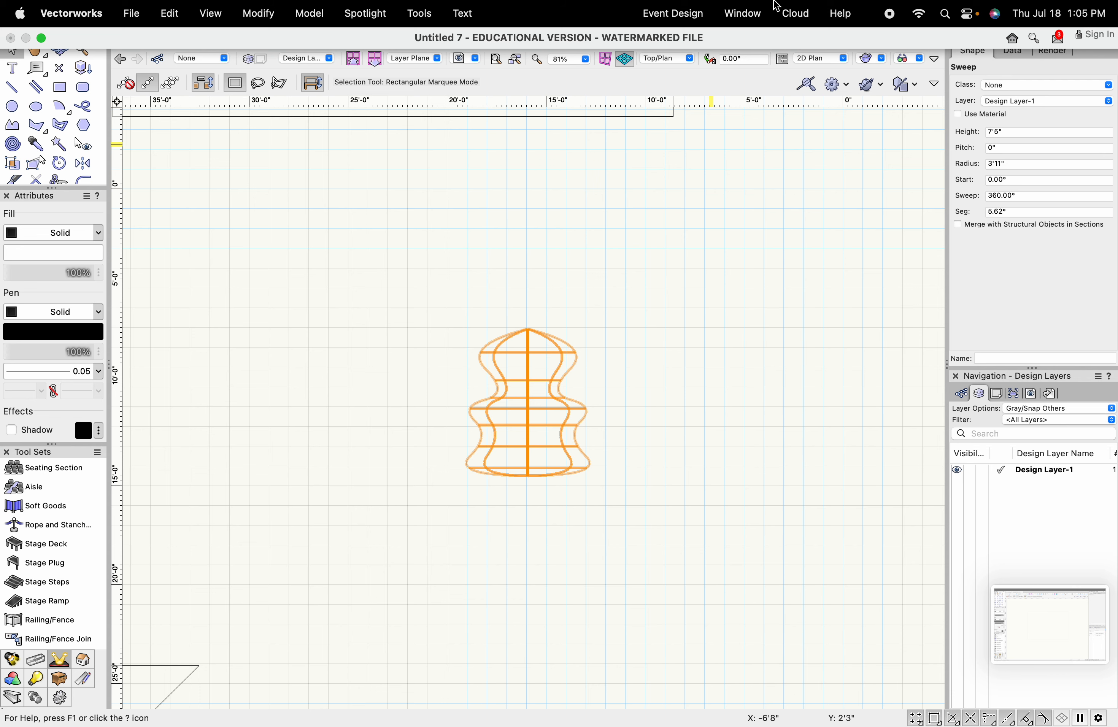
left_click(684, 58)
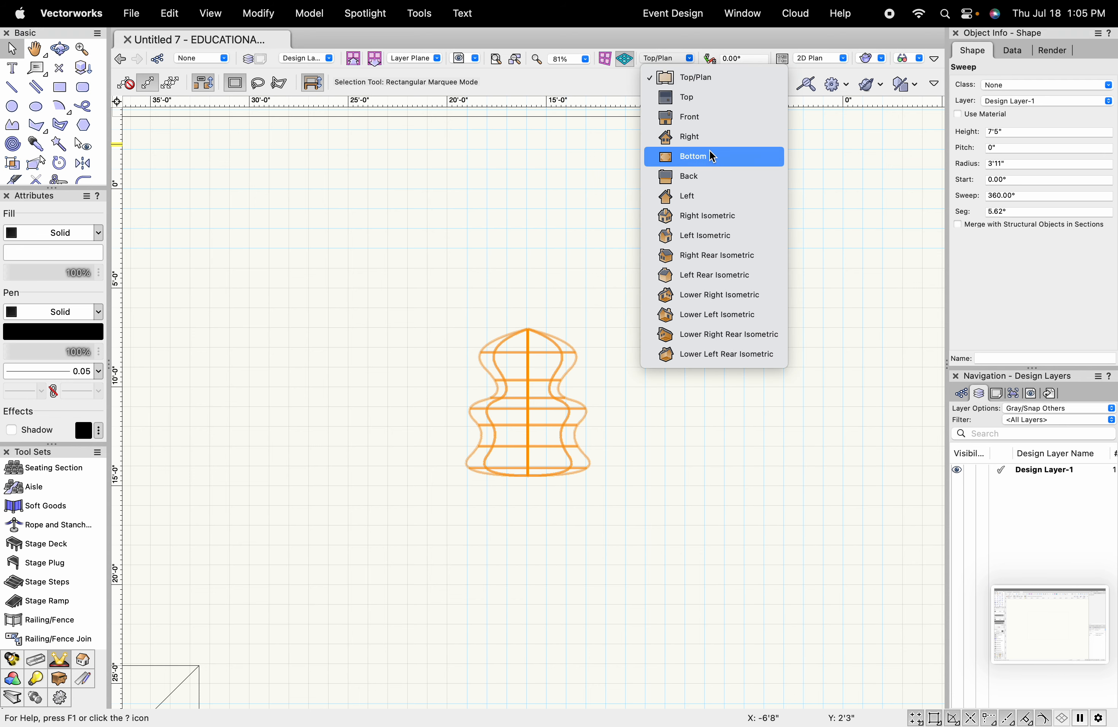
left_click(710, 121)
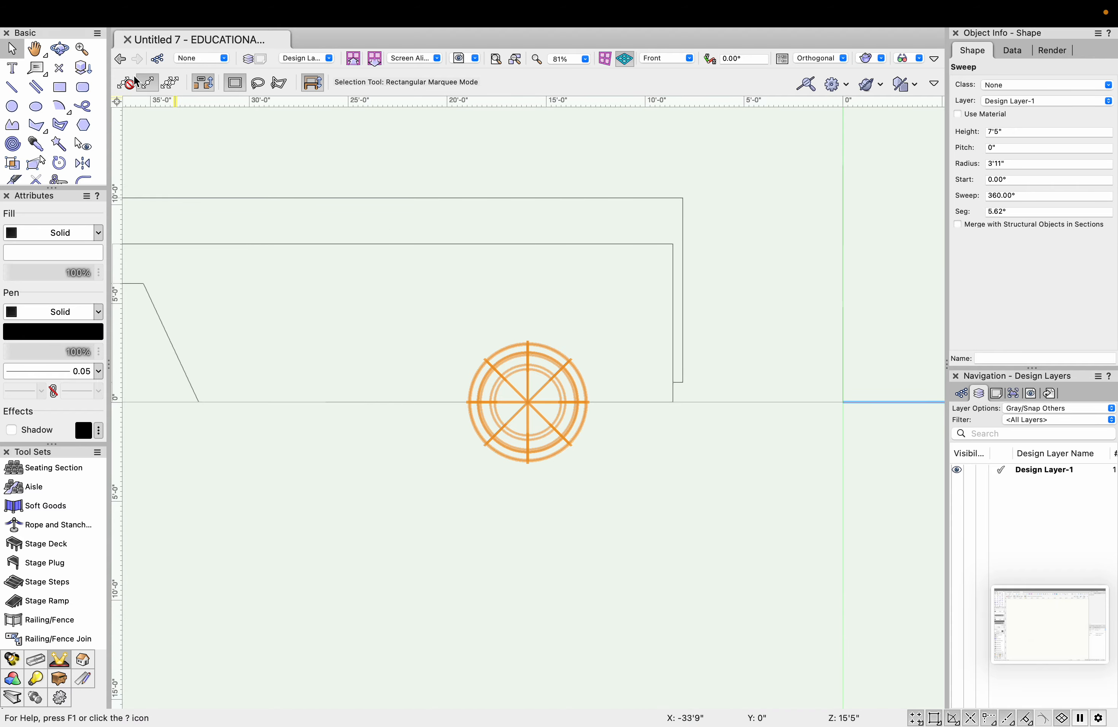
left_click(59, 48)
left_click_drag(588, 457, 434, 503)
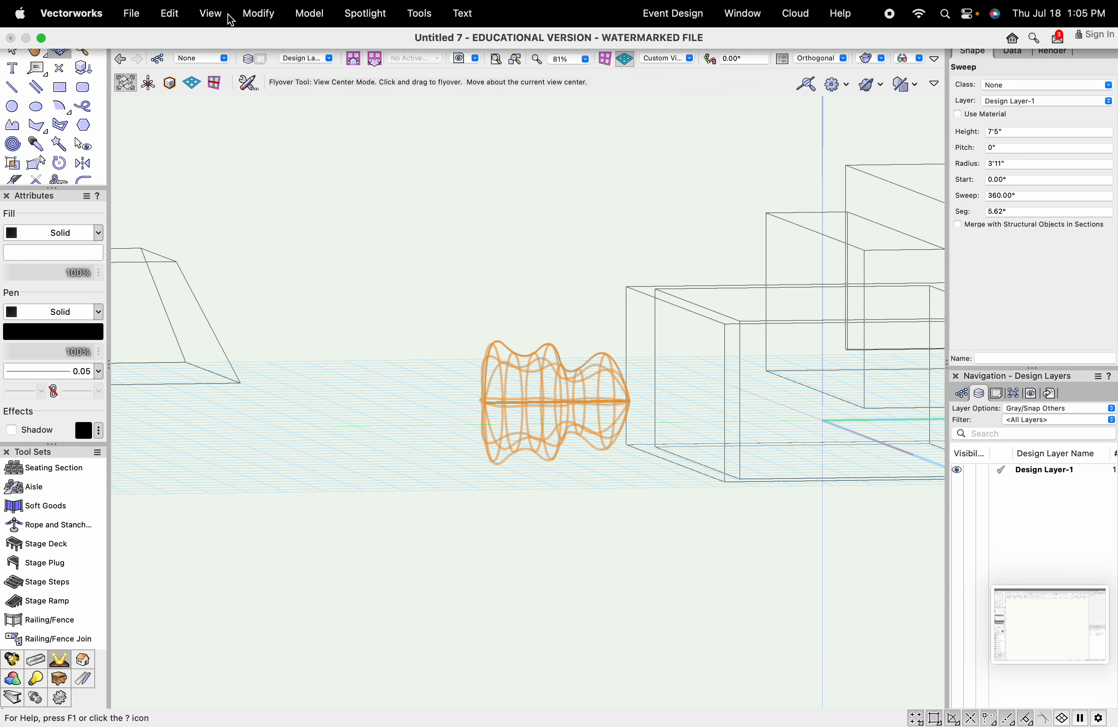
left_click(229, 17)
mouse_move(223, 122)
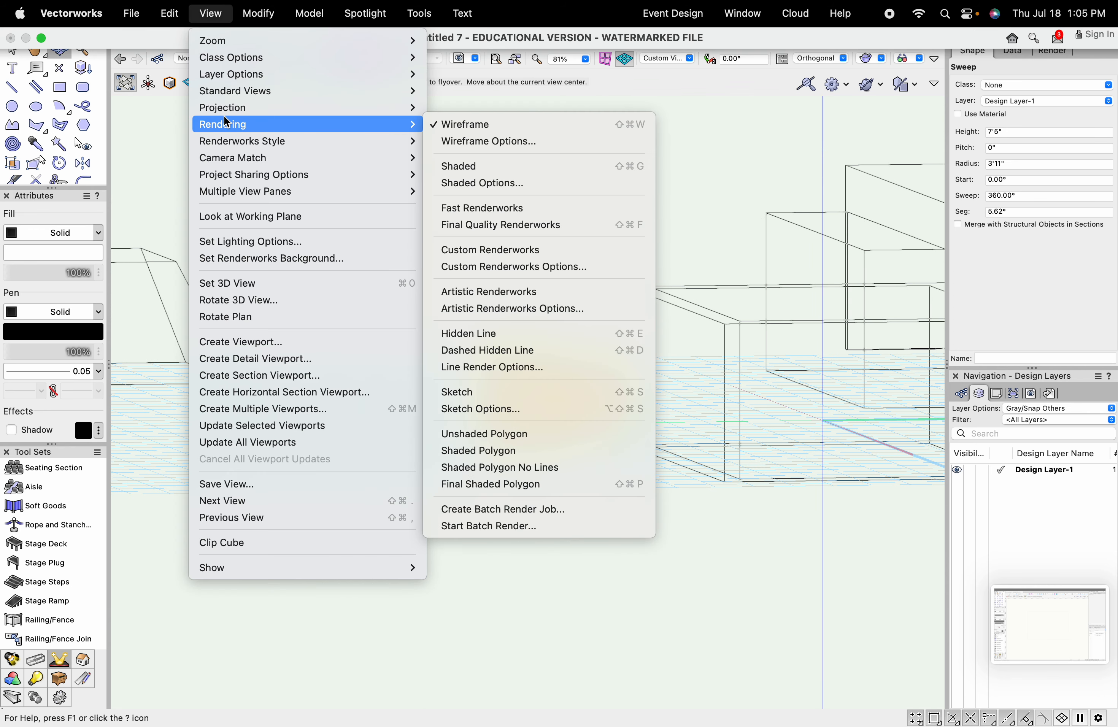
left_click(484, 167)
mouse_move(482, 170)
left_mouse_down()
mouse_move(465, 210)
mouse_move(532, 268)
mouse_move(539, 341)
mouse_move(504, 292)
left_mouse_up()
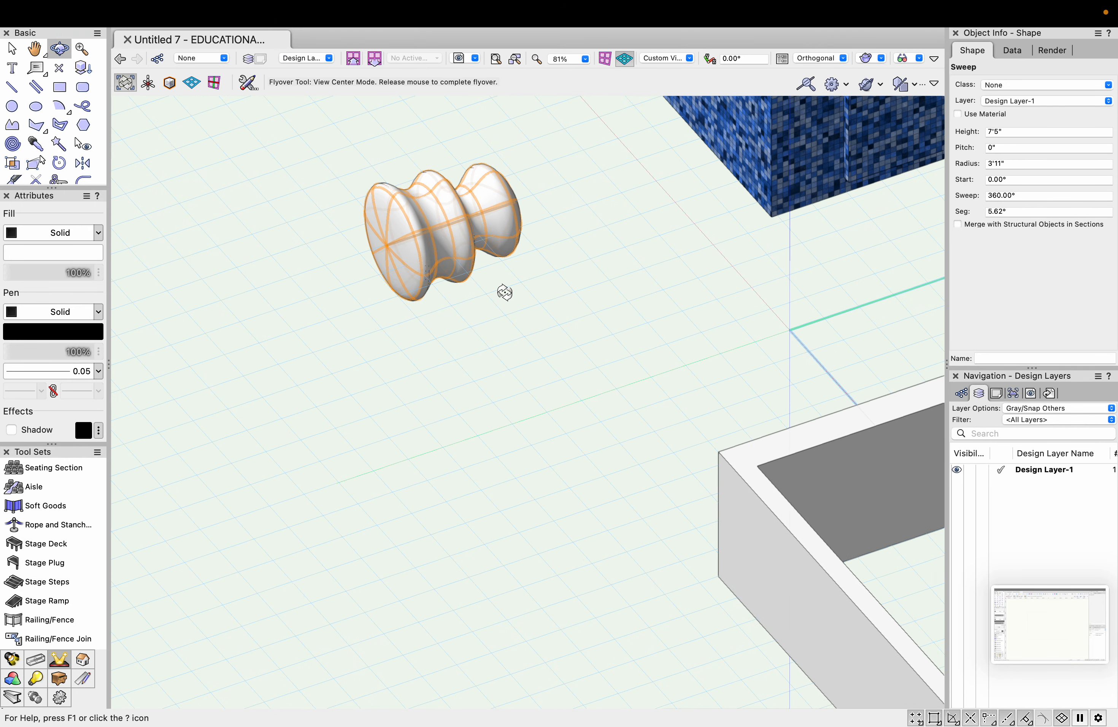
Decline naming and saving the document for a backup copy.
left_click(309, 13)
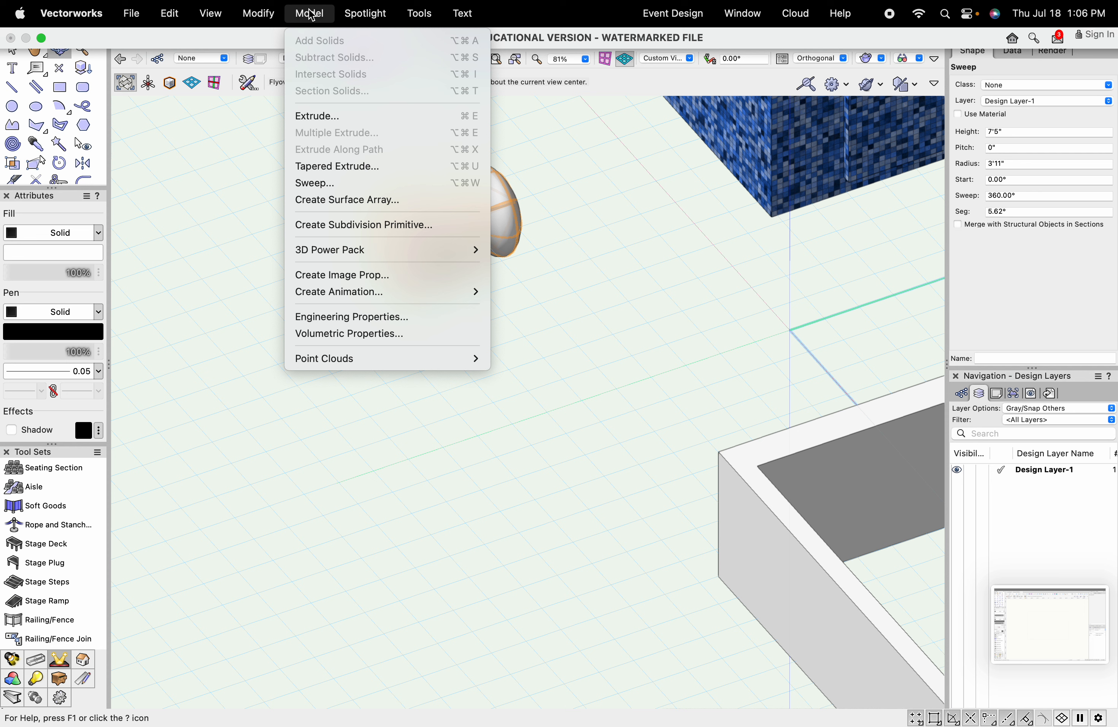
left_click(654, 424)
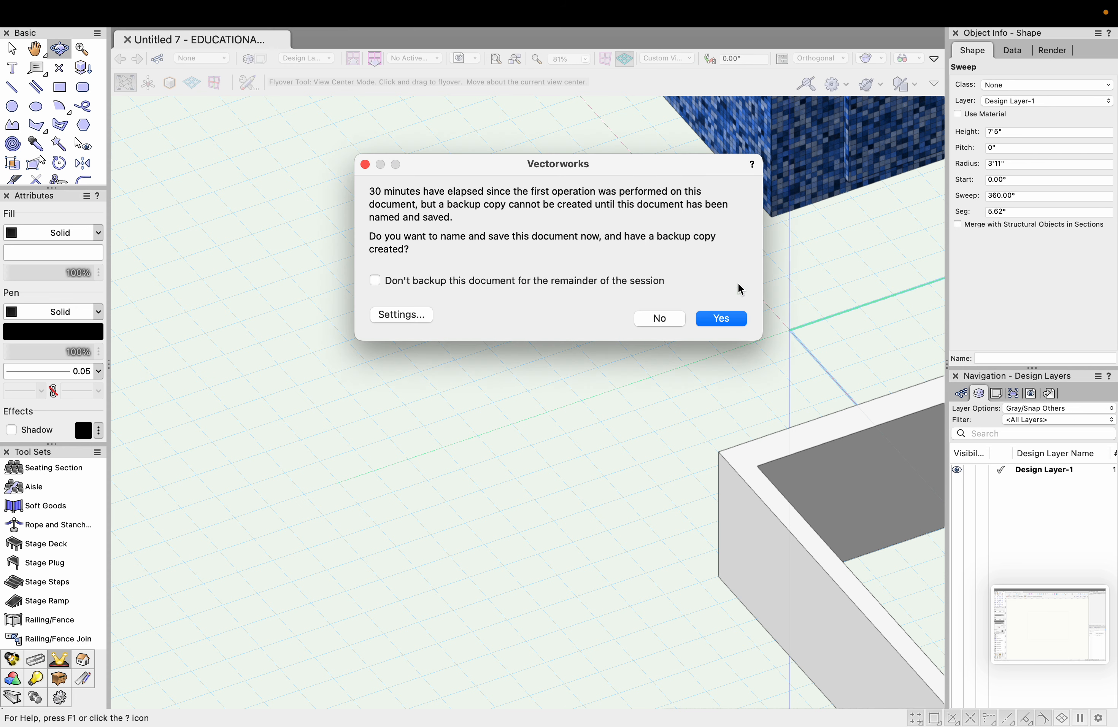
left_click(650, 322)
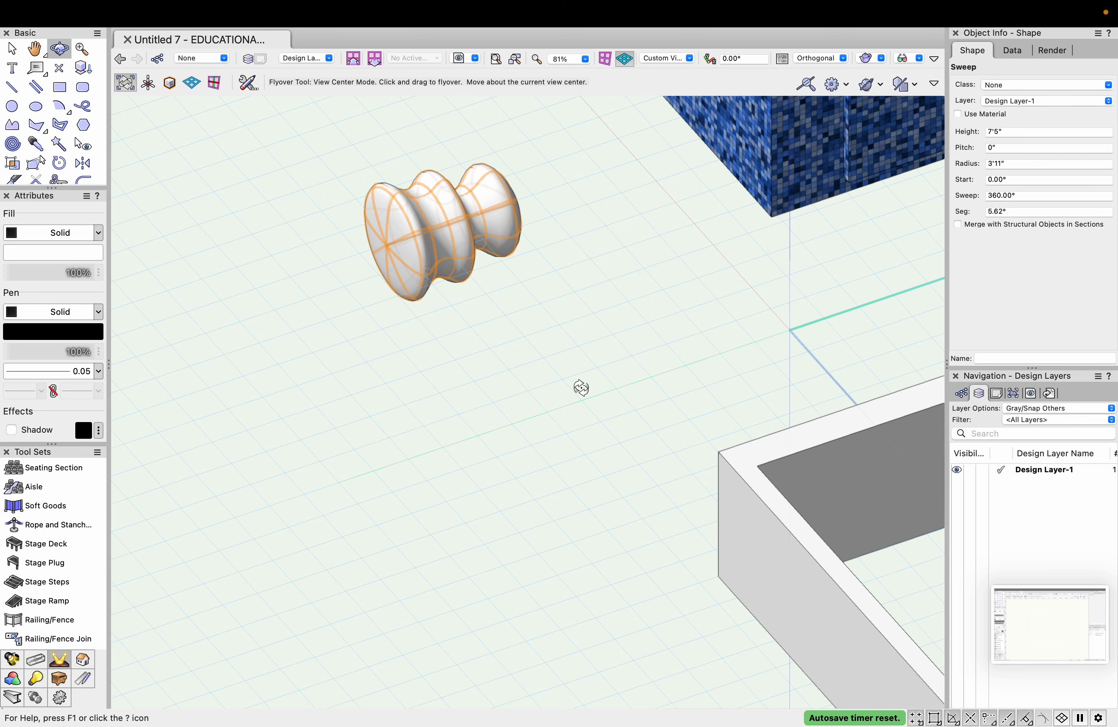
Return to Top/Plan view and delete all five solids from the drawing.
left_click(683, 59)
left_click(684, 77)
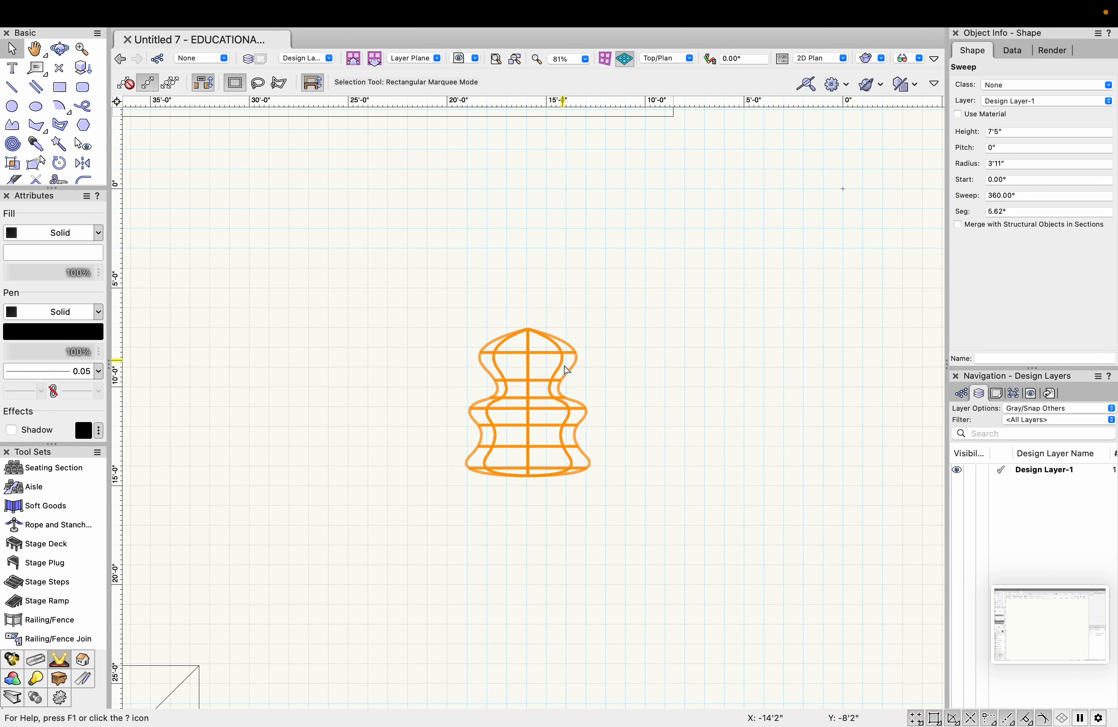
scroll(599, 421, "down", 4)
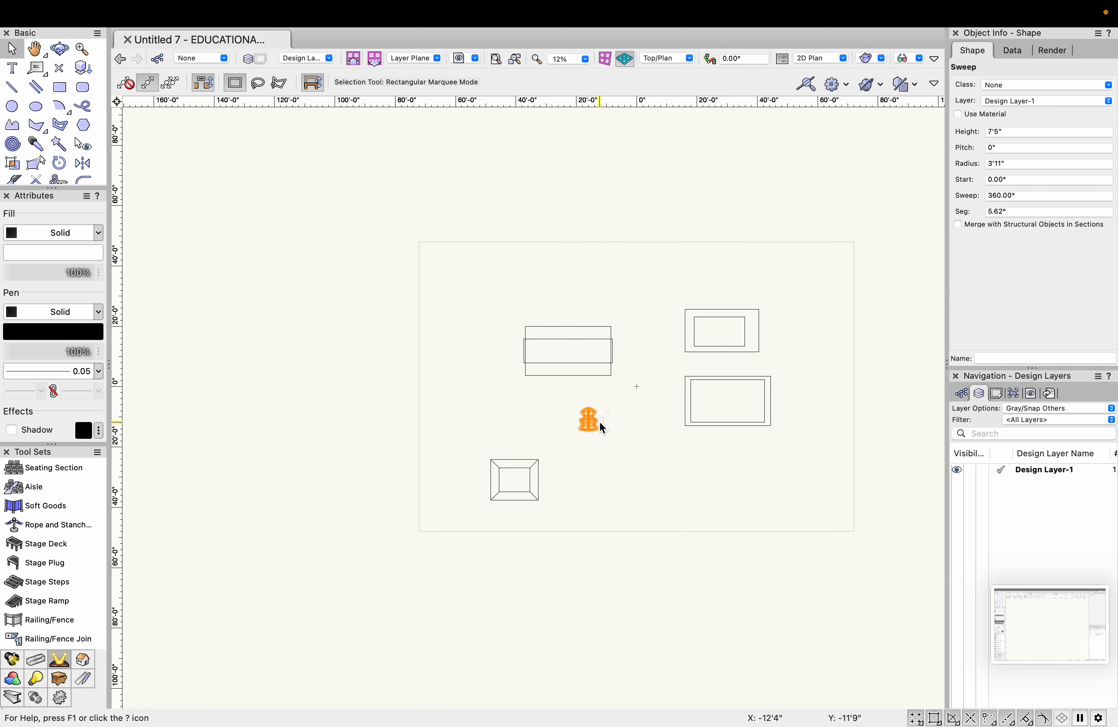
left_click_drag(454, 268, 795, 510)
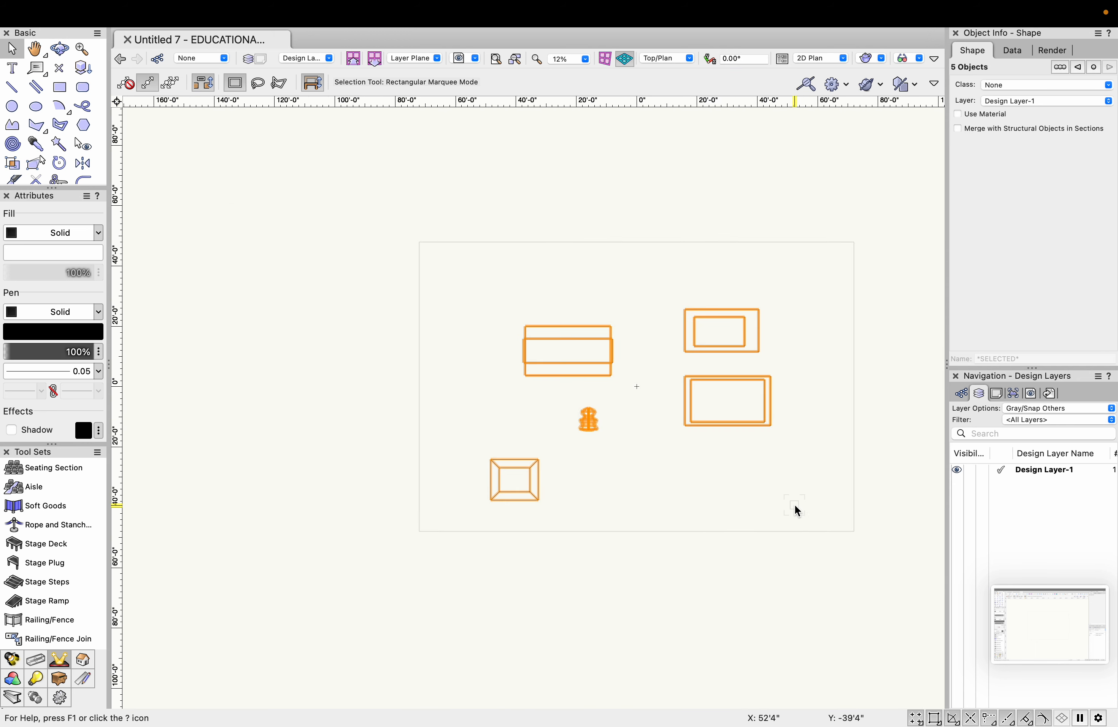
key("Delete")
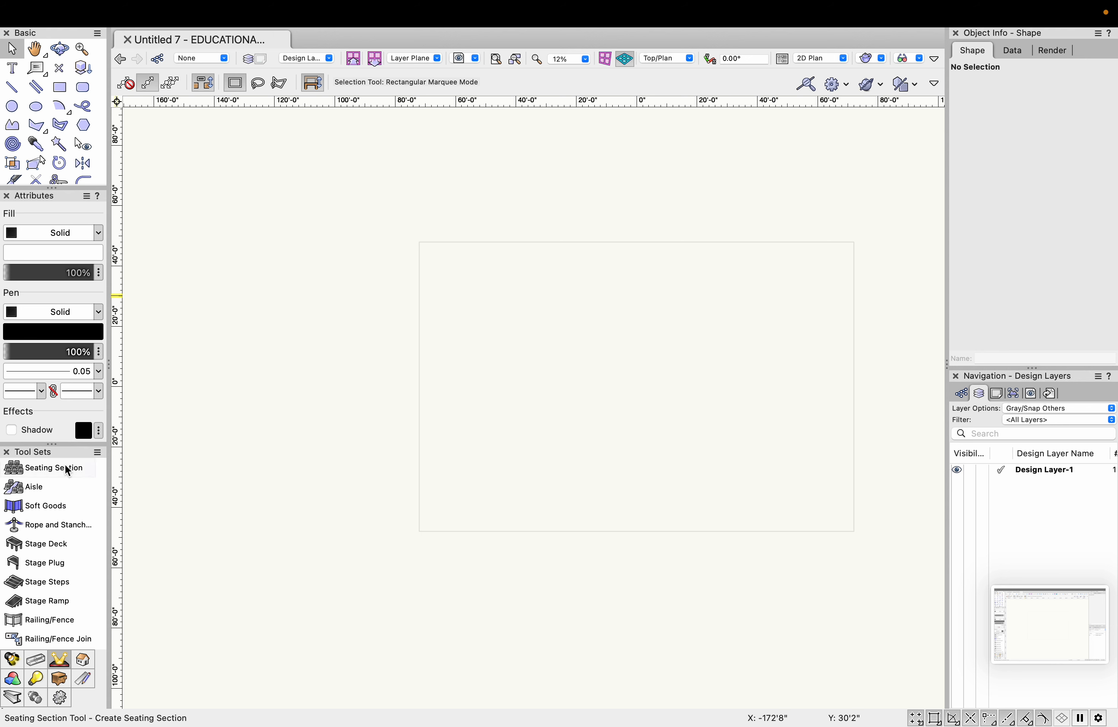
Draw a chain of four connected walls: about 33'2" horizontal, a downward diagonal, about 25'2.5" rising diagonal, and about 35'6" horizontal.
left_click(87, 663)
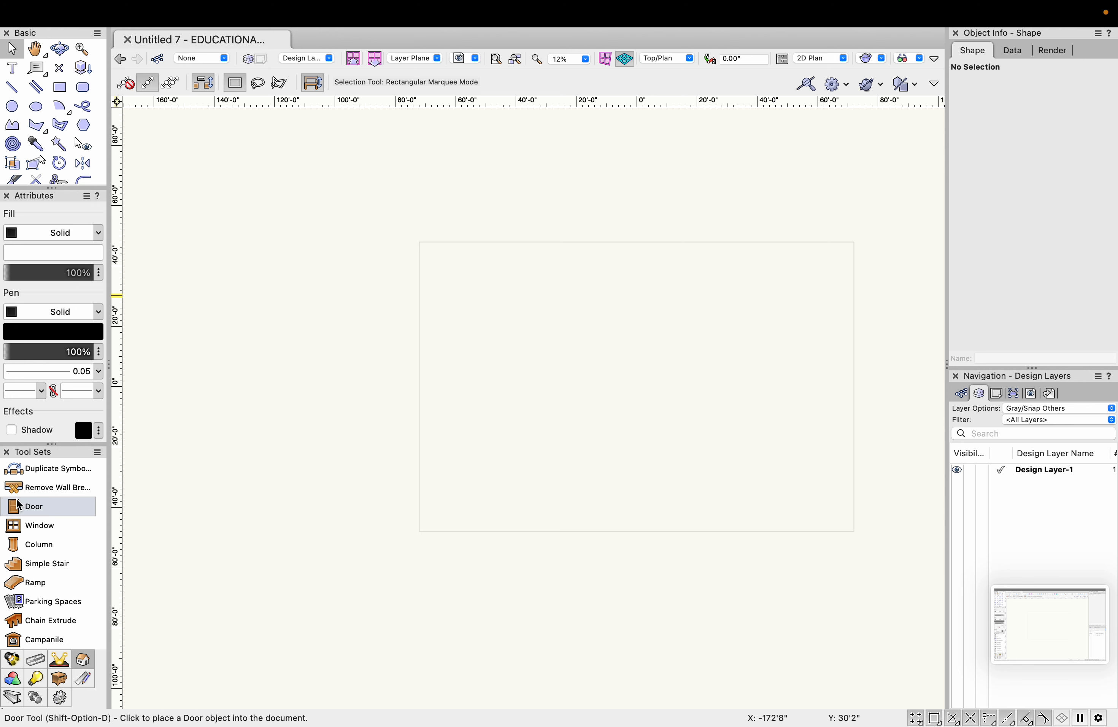
scroll(51, 509, "up", 4)
scroll(49, 504, "up", 5)
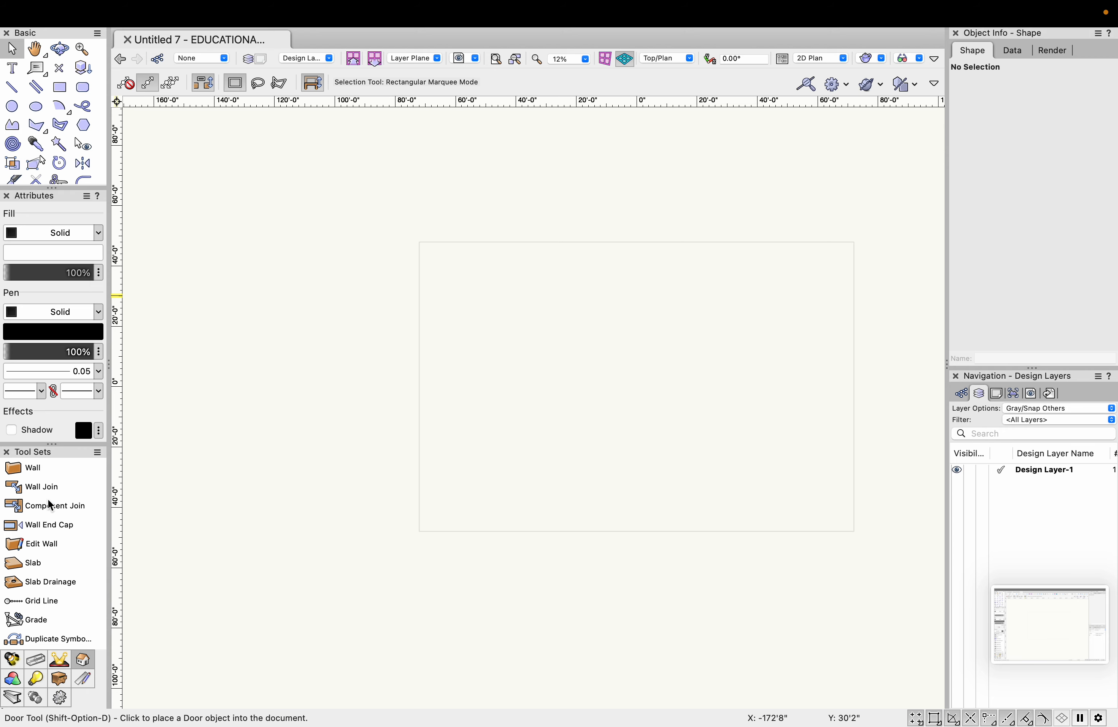
left_click(30, 469)
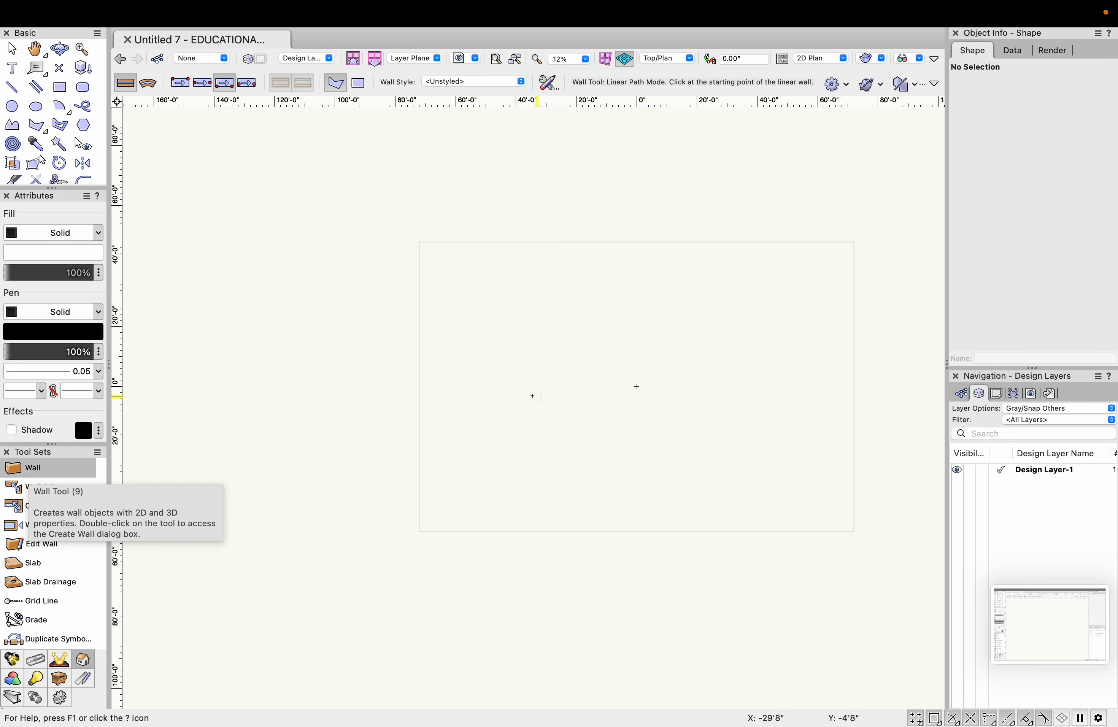
scroll(651, 321, "up", 3)
scroll(651, 321, "down", 1)
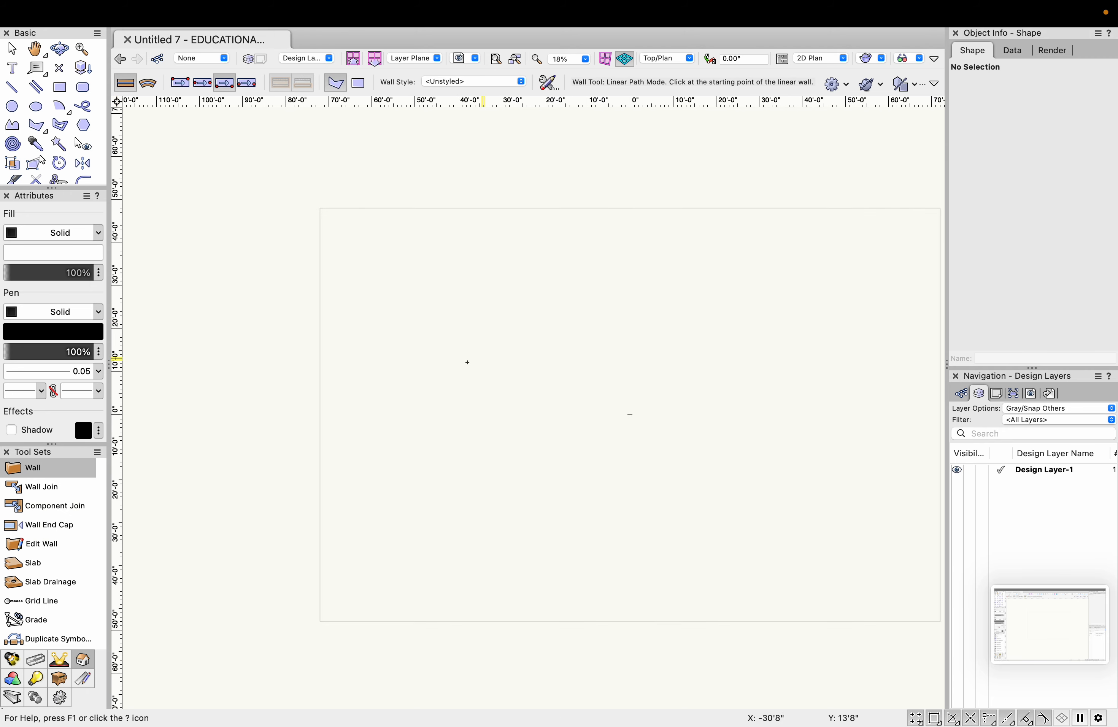
left_click(395, 353)
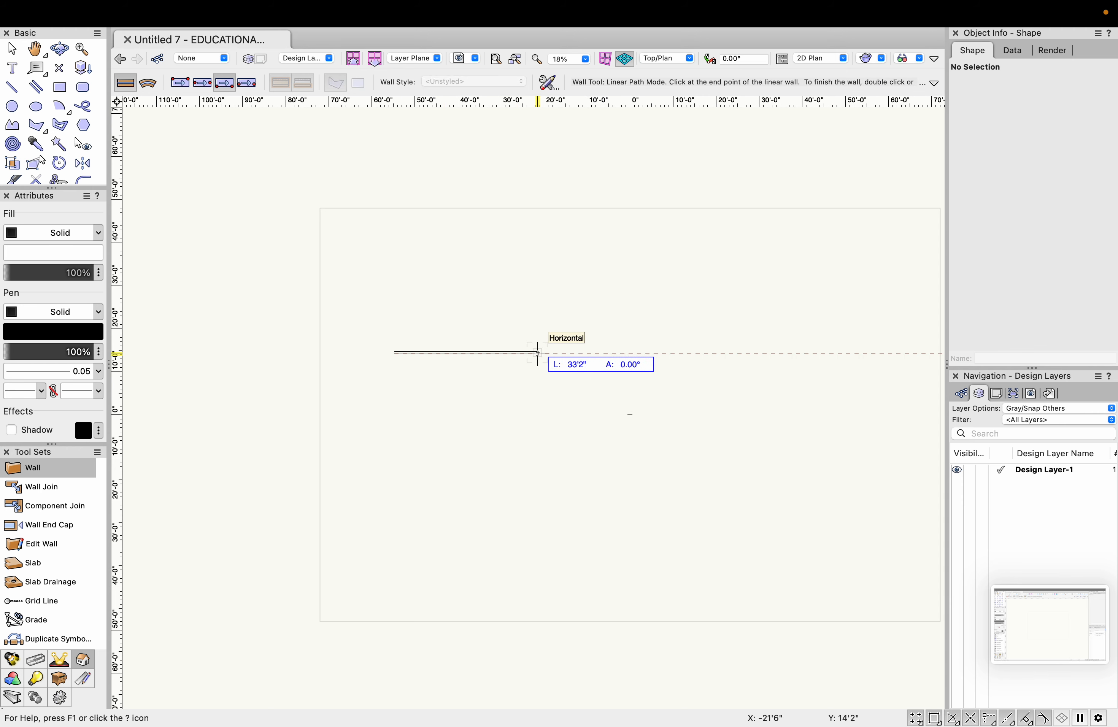
left_click(538, 354)
left_click(619, 399)
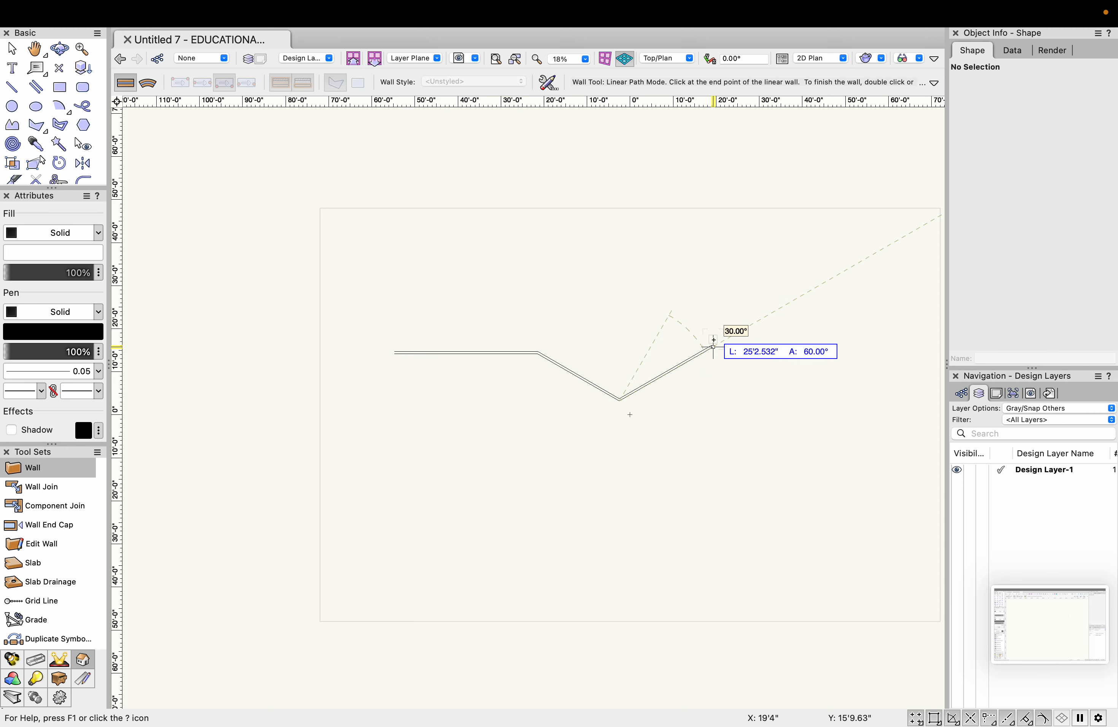
left_click(713, 347)
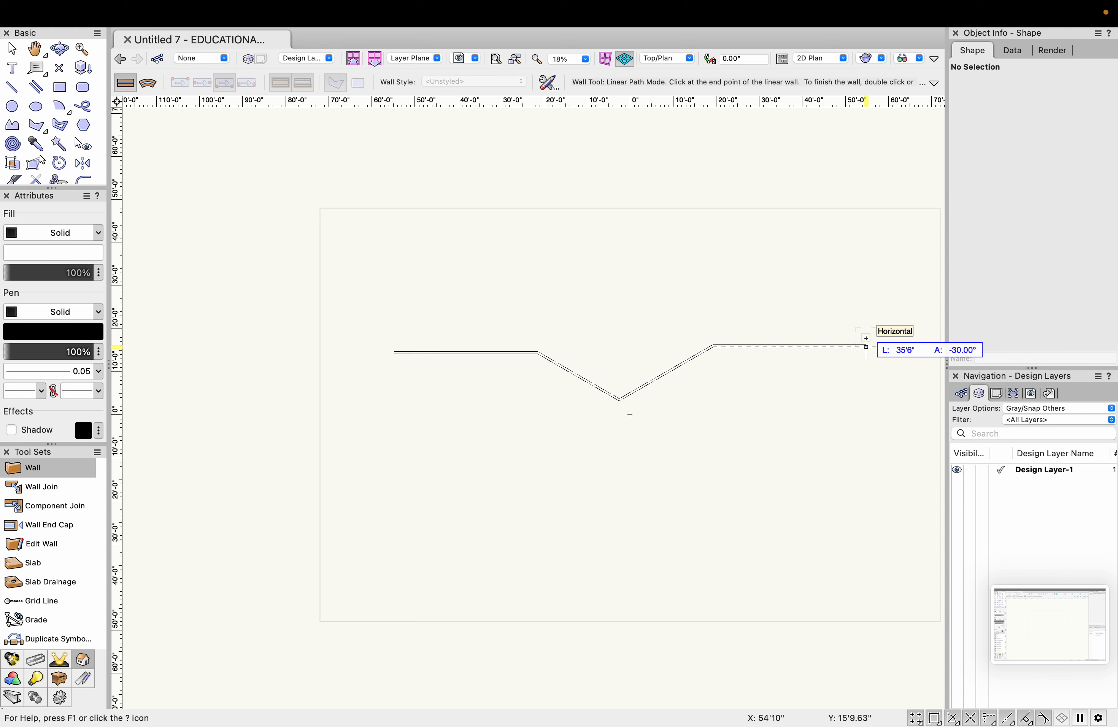
double_click(865, 346)
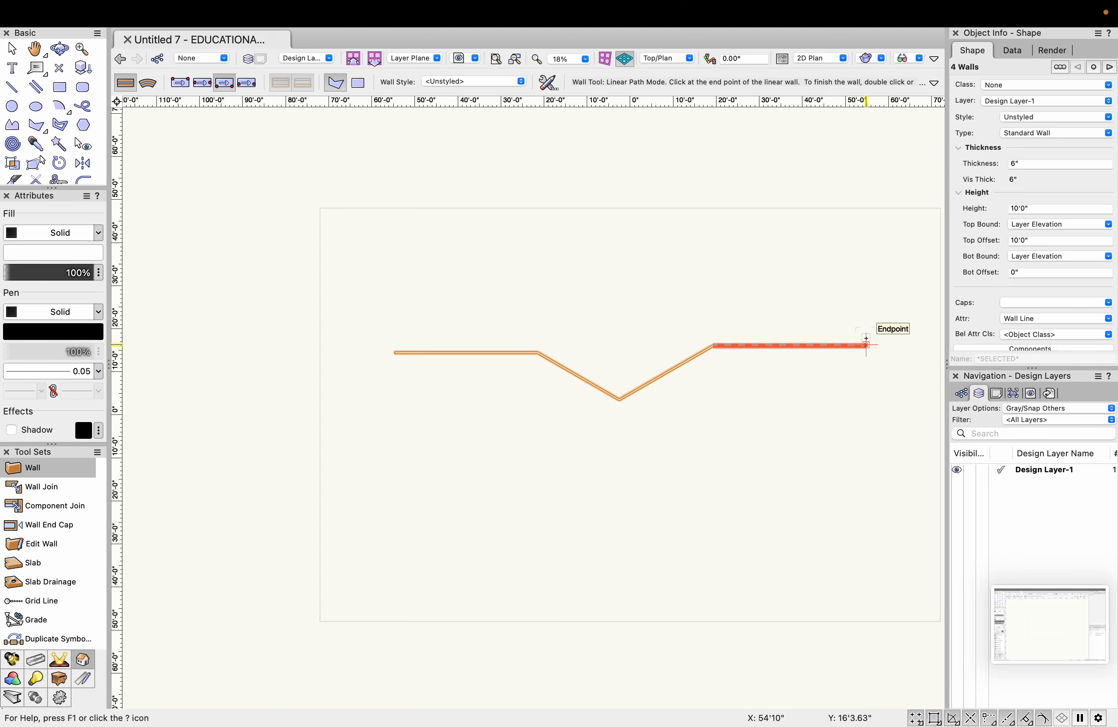
Set the thickness of all four walls to 3" and their height to 15'0".
left_click(61, 50)
left_click_drag(571, 549, 539, 464)
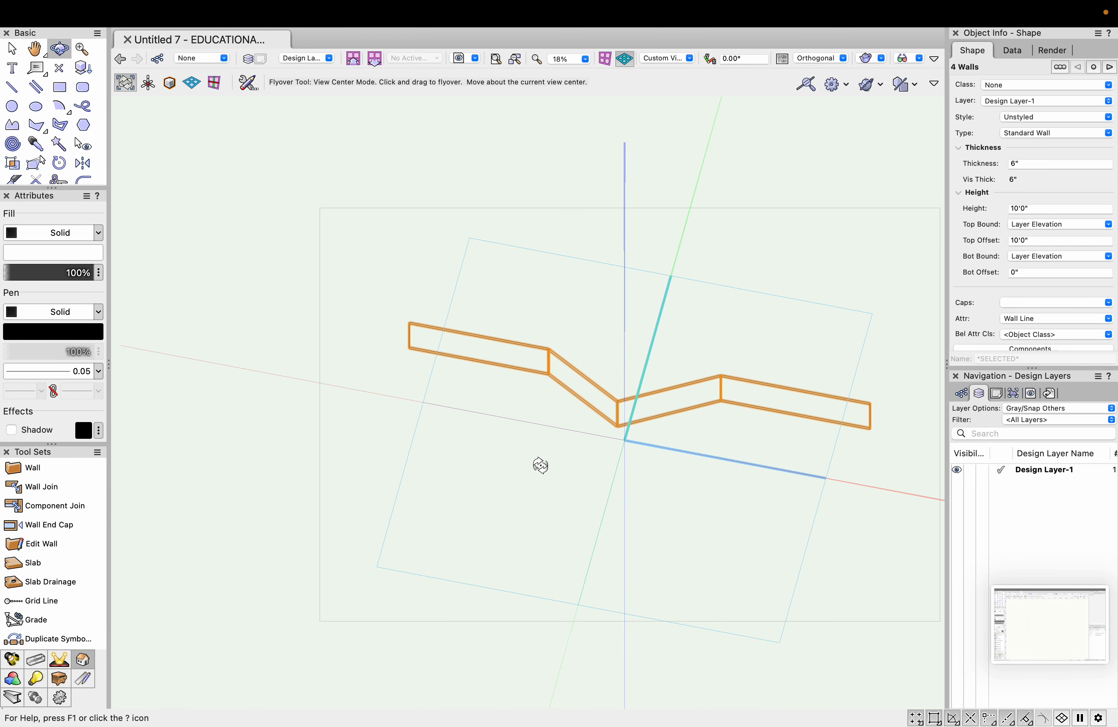
left_click_drag(536, 394, 556, 290)
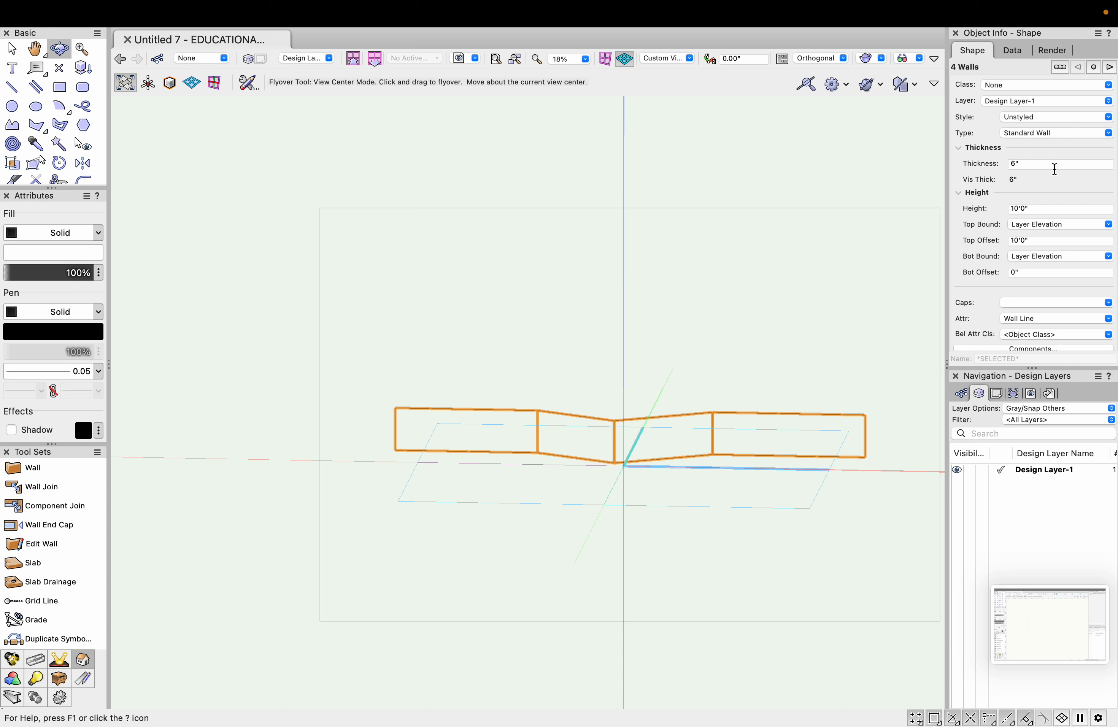
left_click(1029, 167)
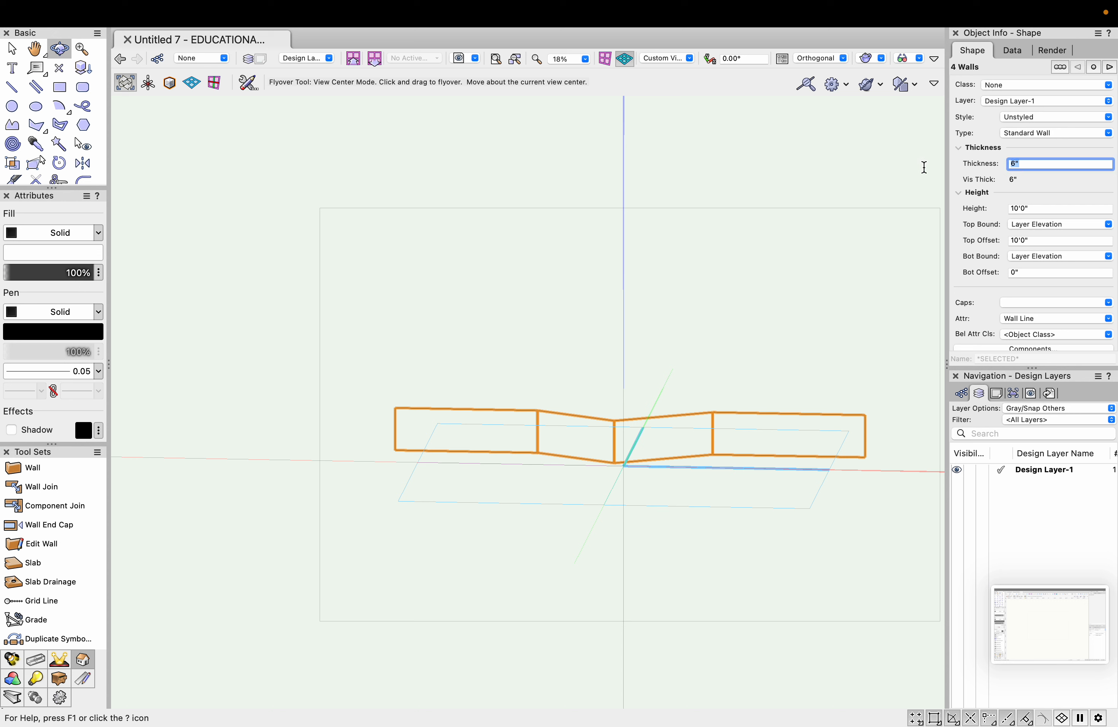
type("3")
key("Return")
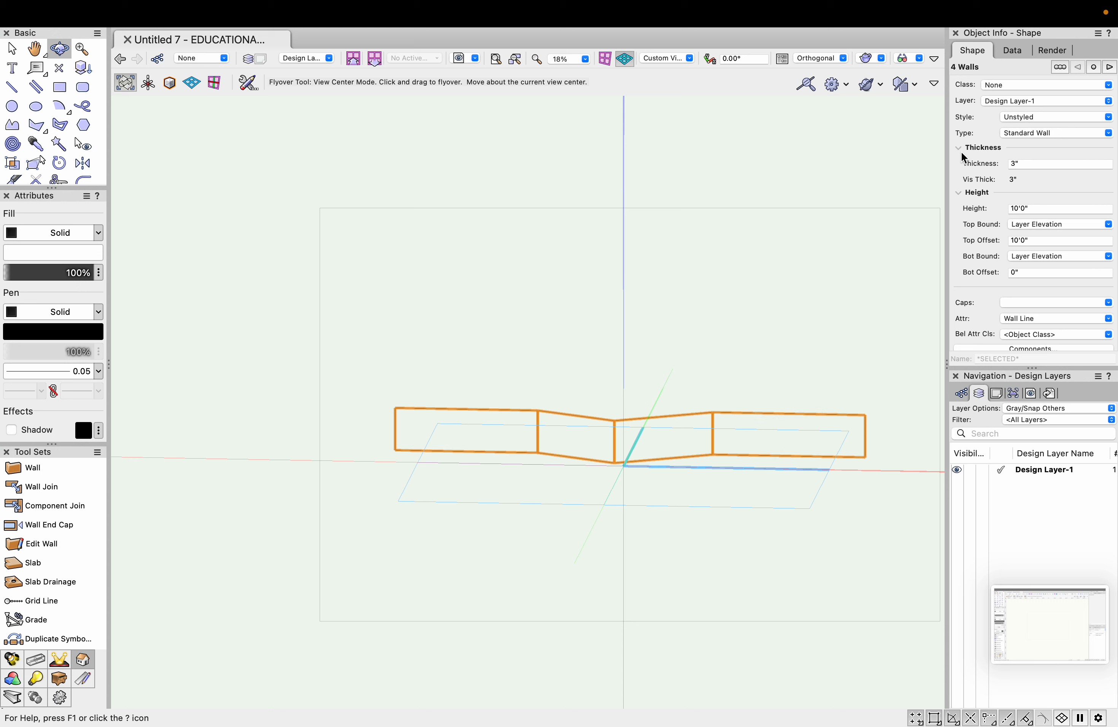
left_click(1031, 210)
type("15")
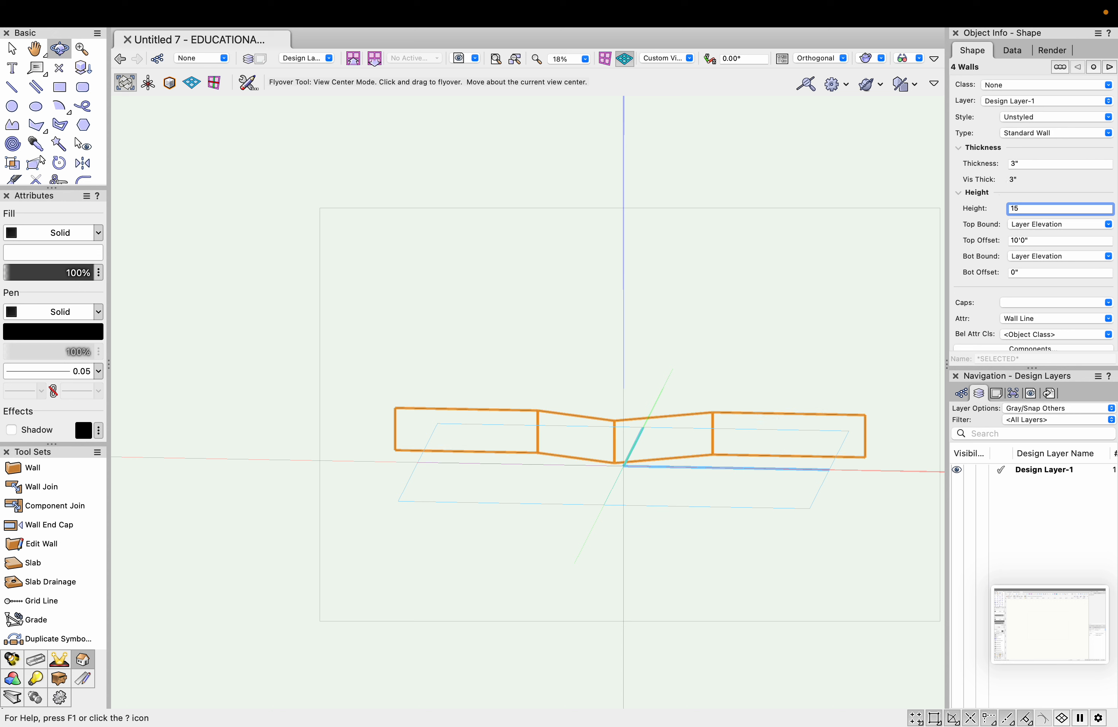
key("Return")
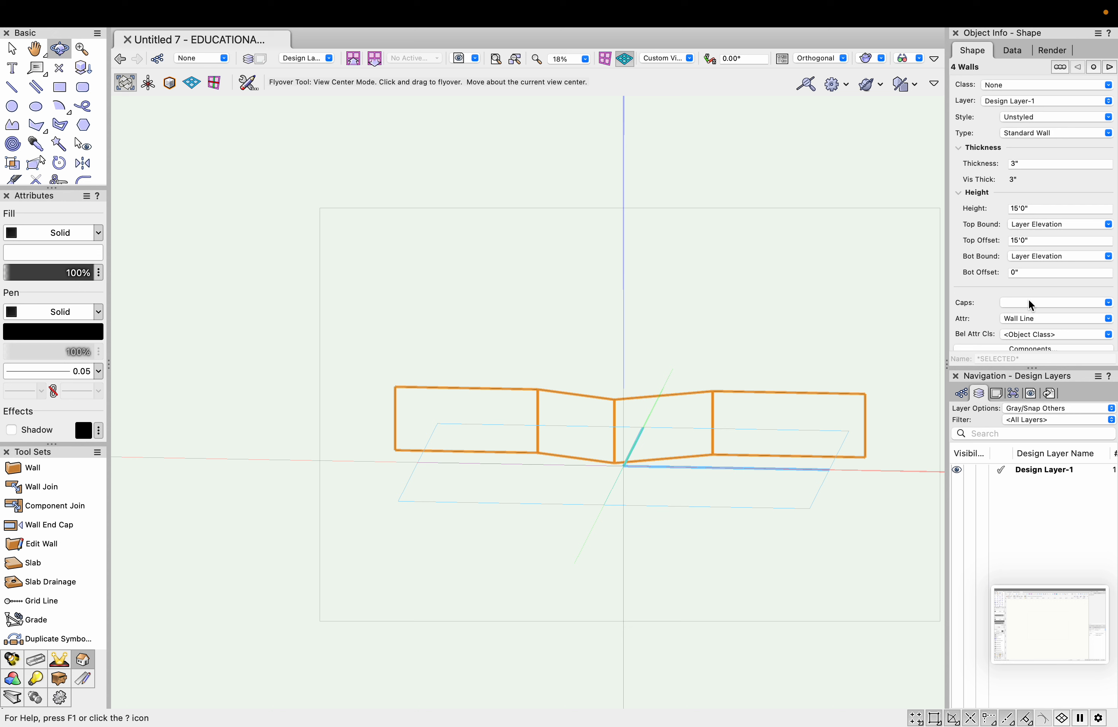
Try a bottom offset of 9" on the four walls and return it to 0".
left_click(1032, 273)
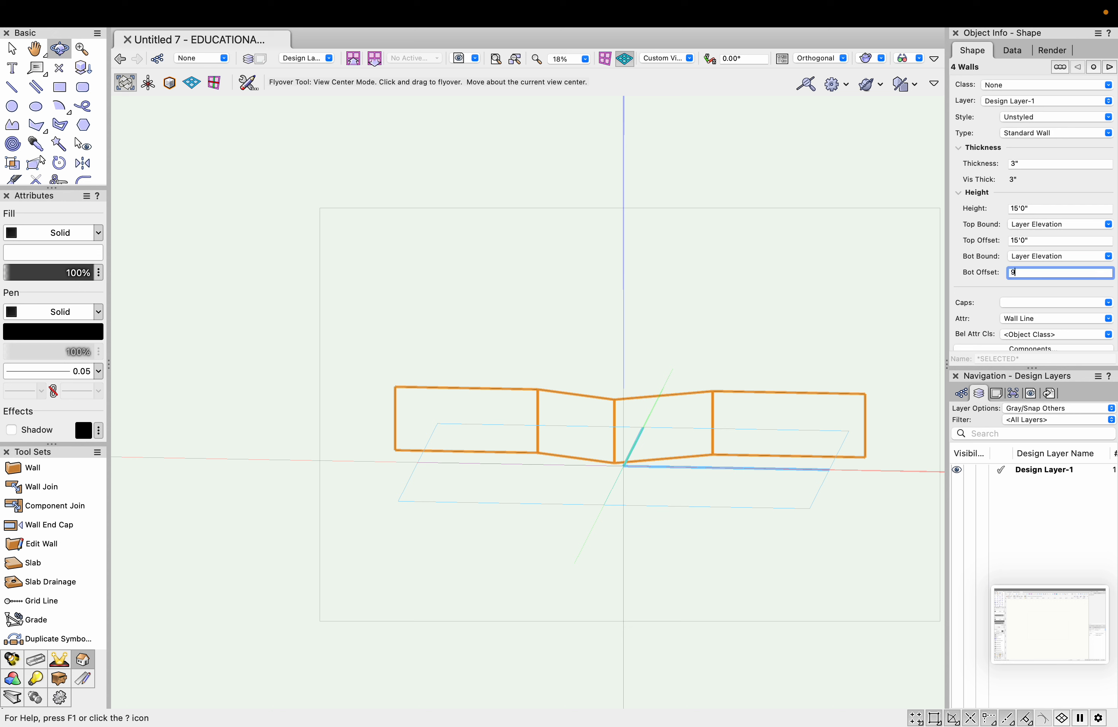
type("9")
key("Return")
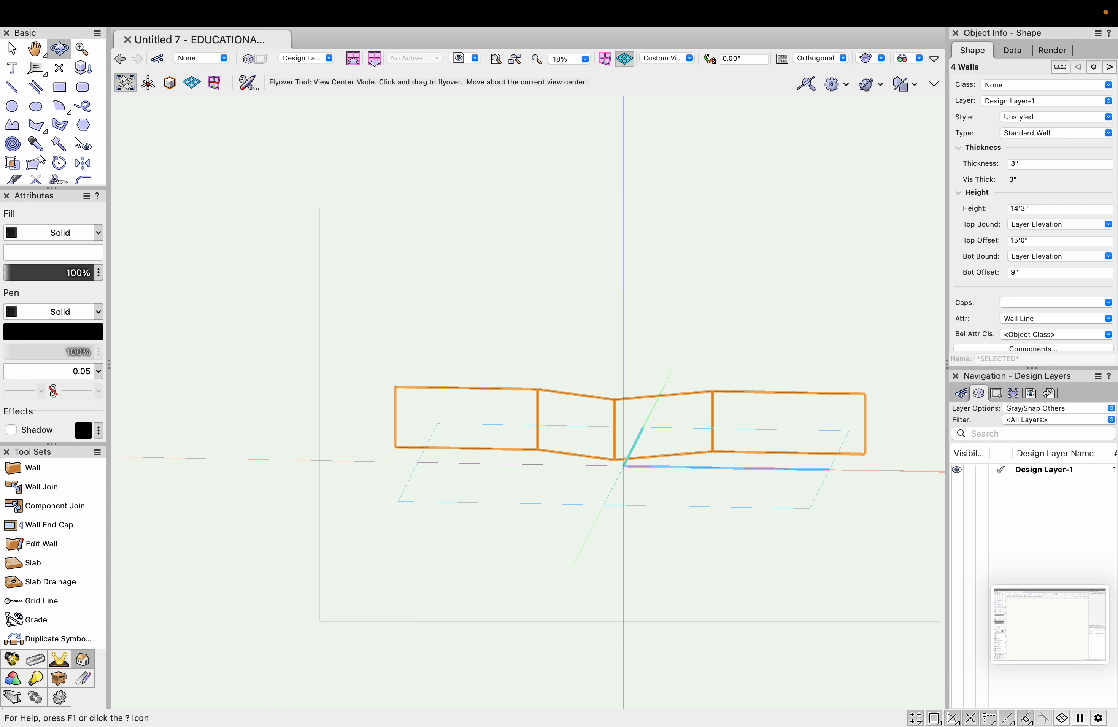
left_click(1022, 269)
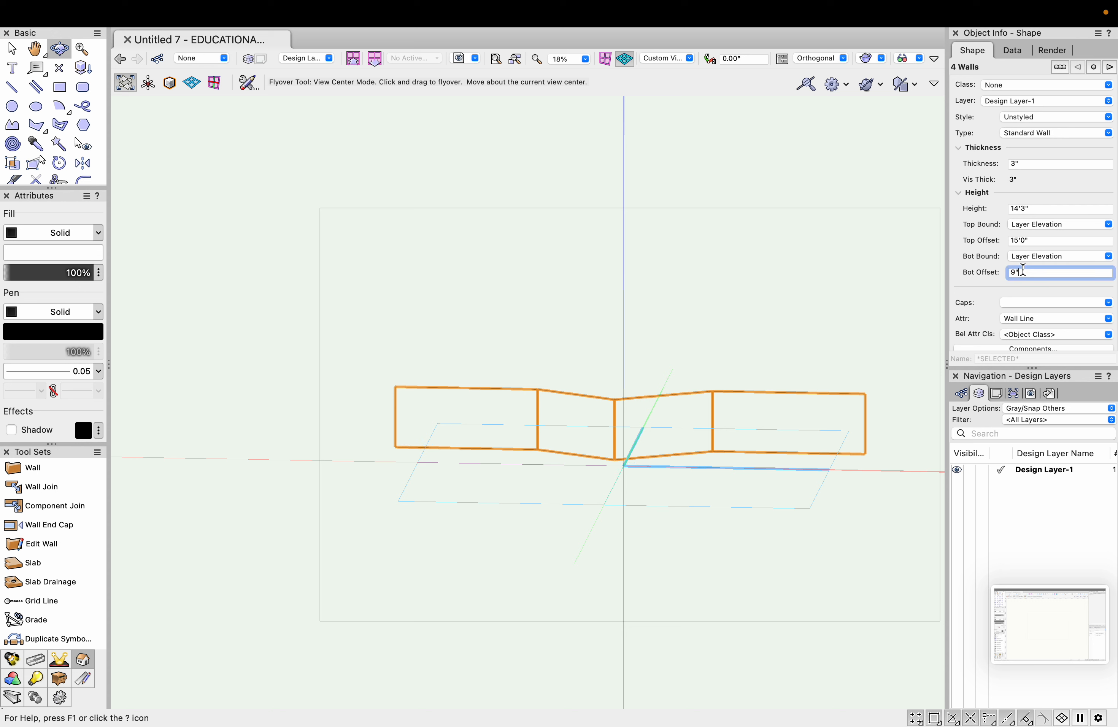
key("Return")
Render the walls as Shaded in 3D and apply the vsBlkSatinTexture texture to them overall.
mouse_move(262, 23)
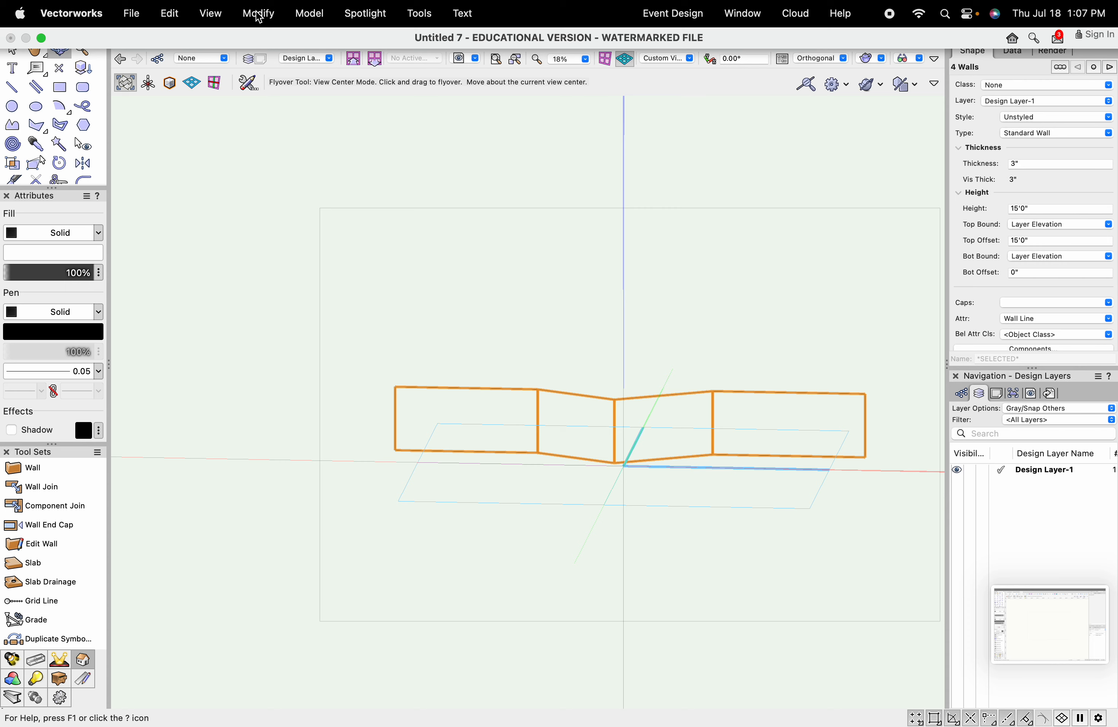
mouse_move(412, 486)
left_mouse_down()
mouse_move(424, 499)
mouse_move(571, 509)
mouse_move(611, 498)
mouse_move(475, 502)
mouse_move(424, 469)
mouse_move(419, 404)
mouse_move(626, 459)
mouse_move(469, 482)
mouse_move(427, 424)
mouse_move(427, 479)
left_mouse_up()
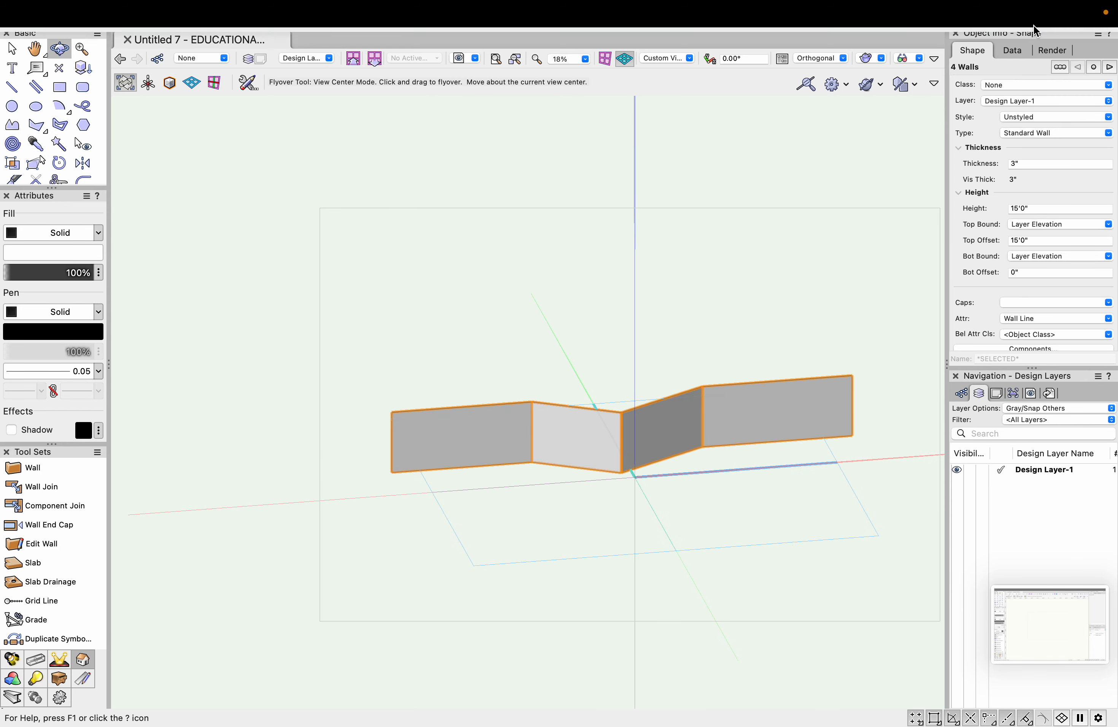
left_click(1051, 51)
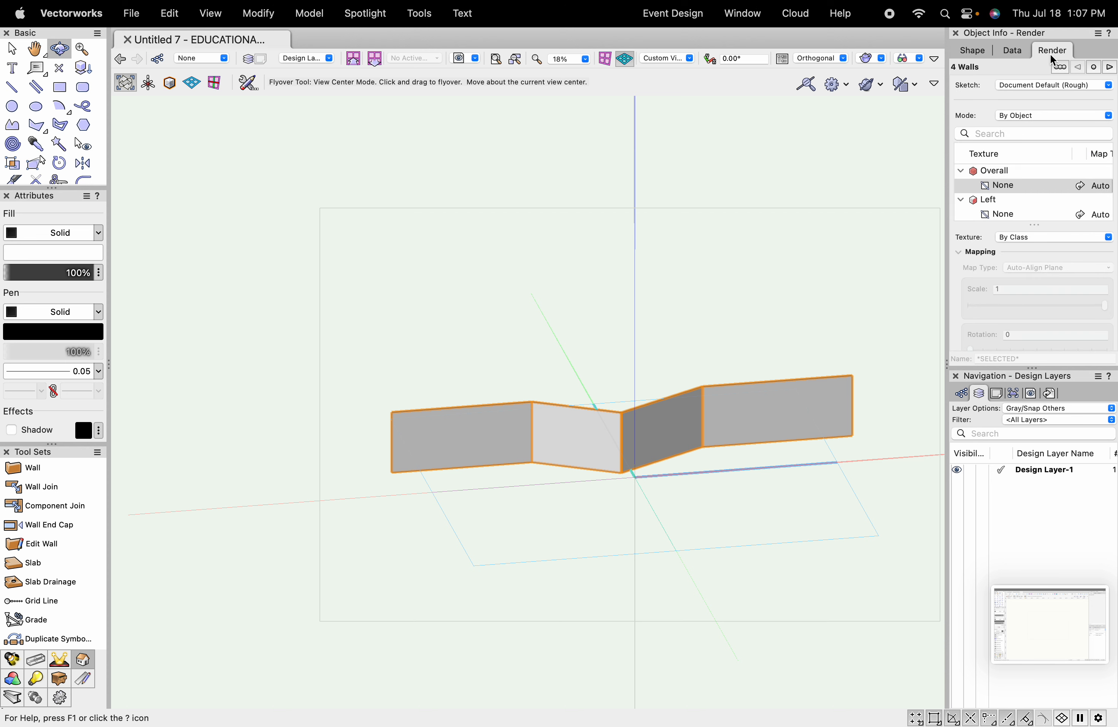
left_click(1027, 238)
left_click(1039, 276)
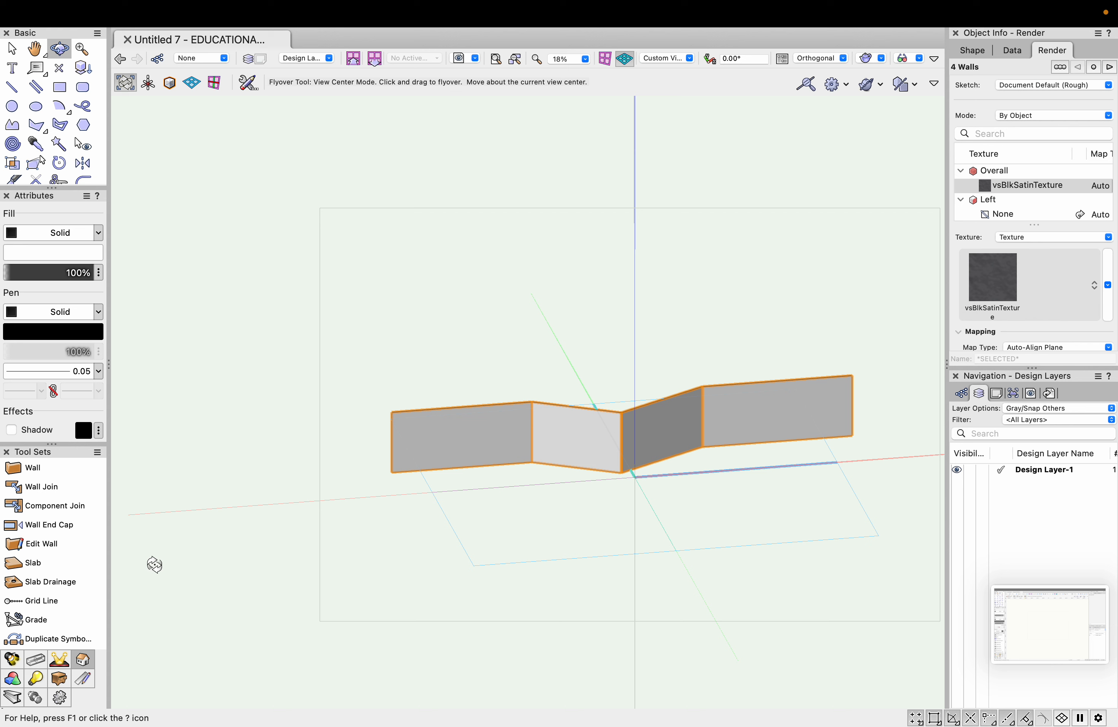
Insert a Custom Door into the leftmost horizontal wall in Top/Plan view, with its leaf opening toward the wall's upper side.
scroll(88, 577, "down", 5)
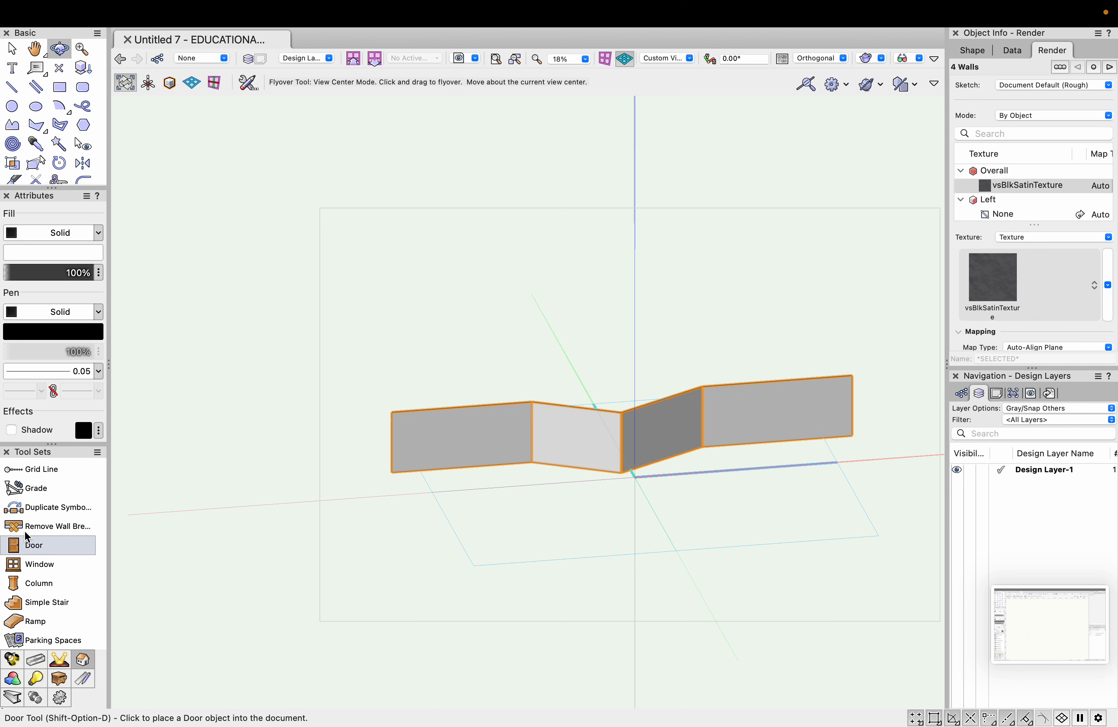
left_click(673, 56)
left_click(677, 72)
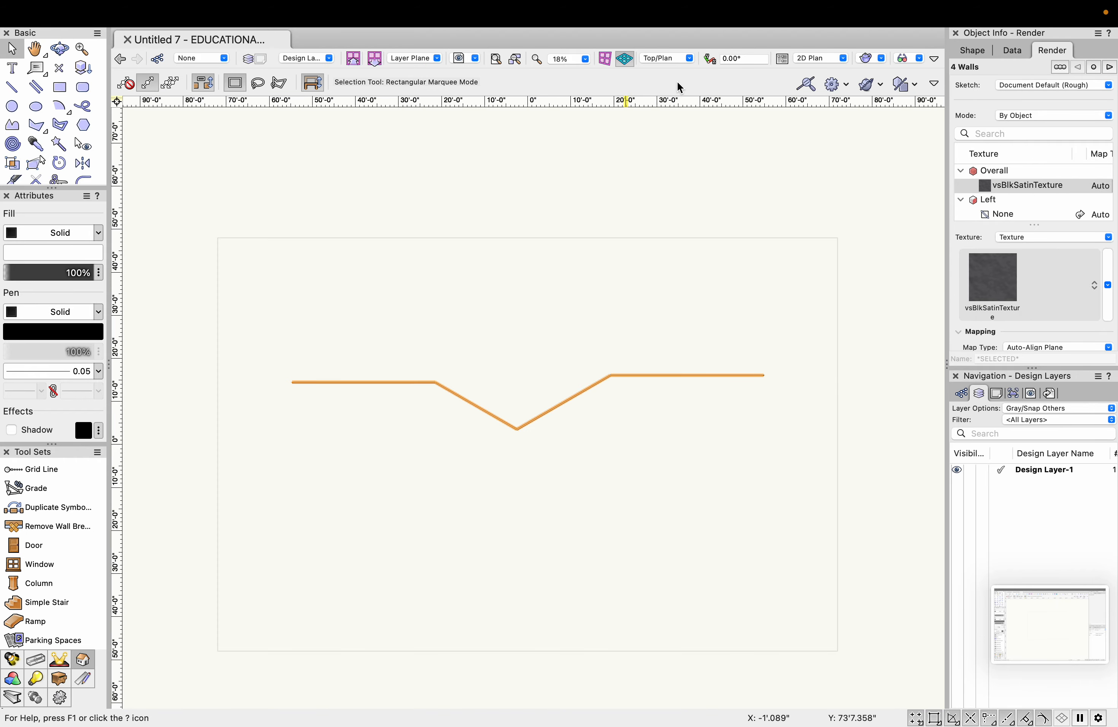
left_click(47, 546)
scroll(363, 382, "up", 10)
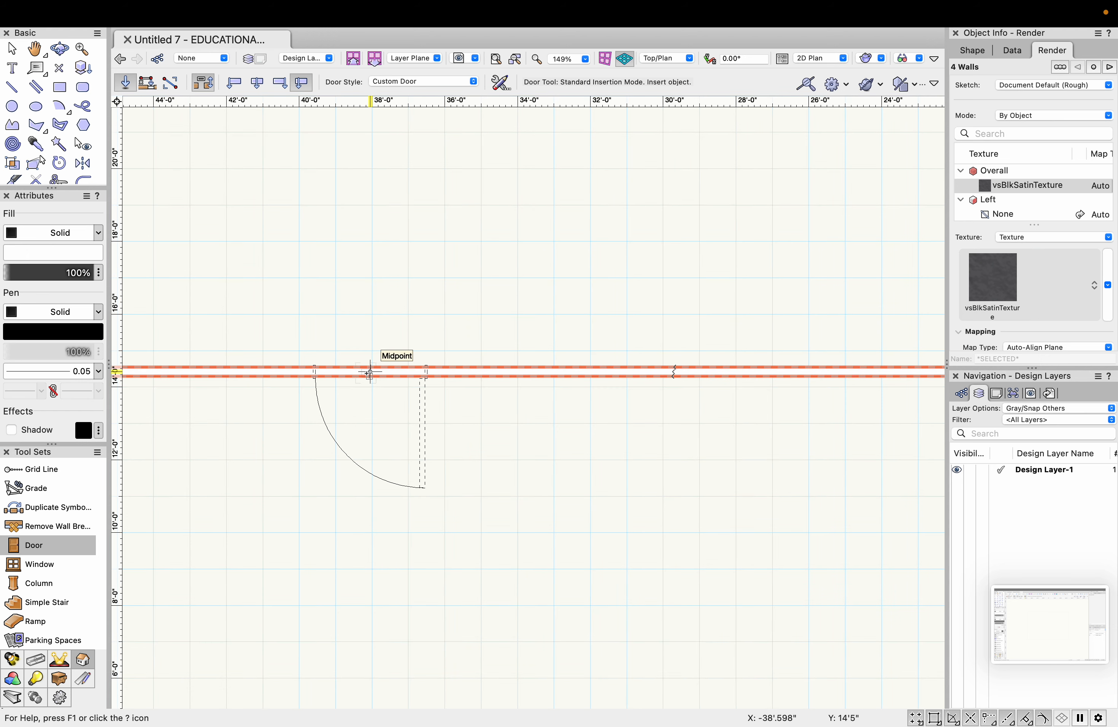
left_click(369, 376)
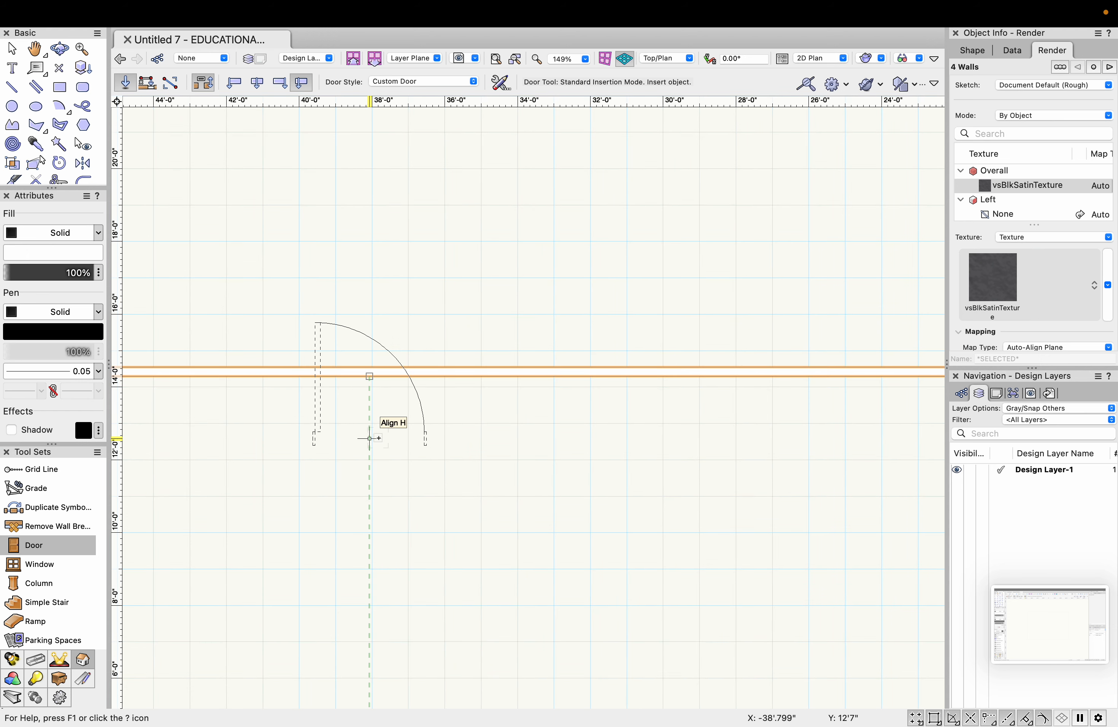
left_click(435, 365)
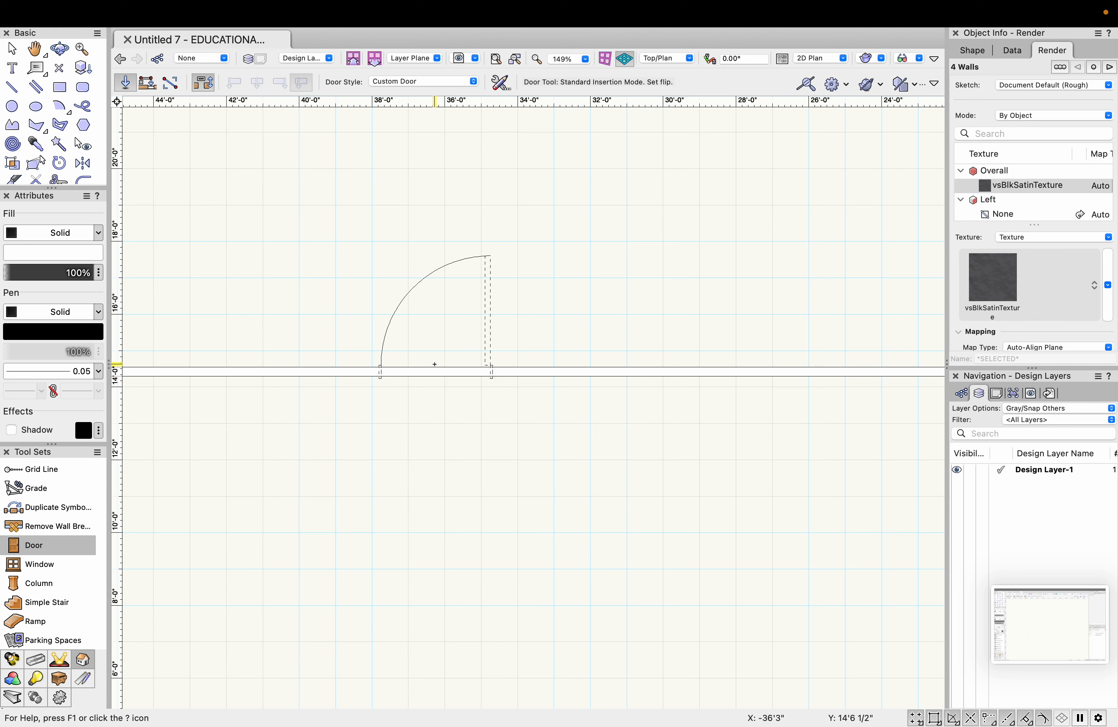
left_click(558, 492)
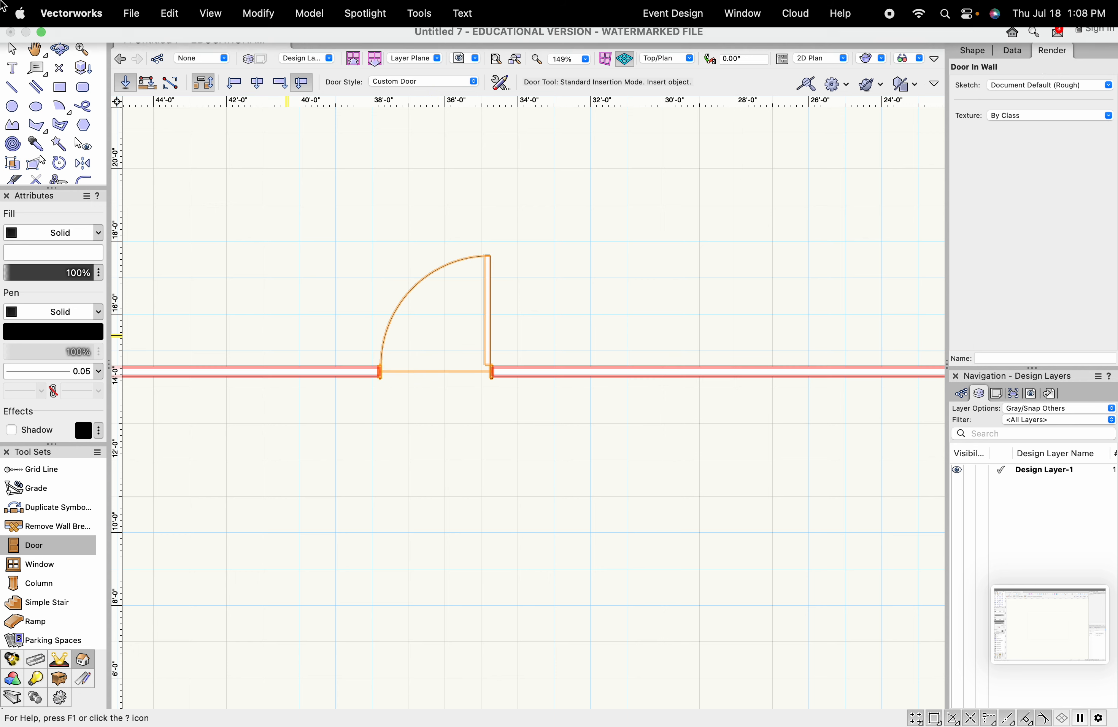
Examine the inserted door from the Front view and up close in 3D, and open its door settings.
left_click(671, 57)
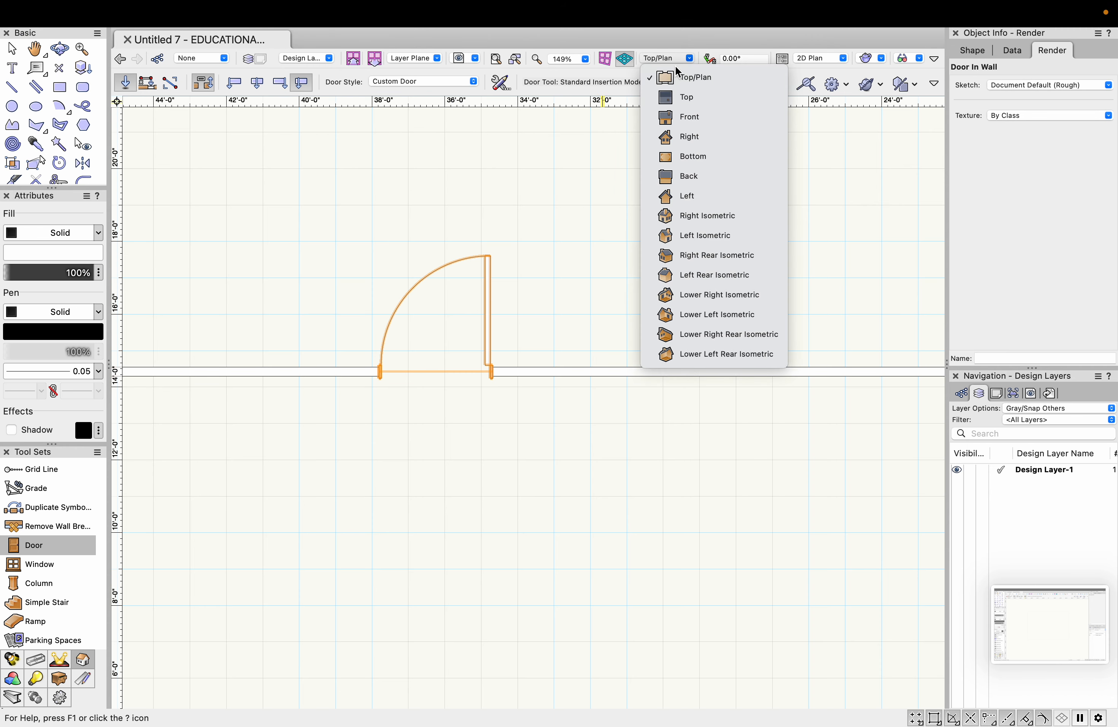
left_click(711, 118)
scroll(358, 542, "down", 6)
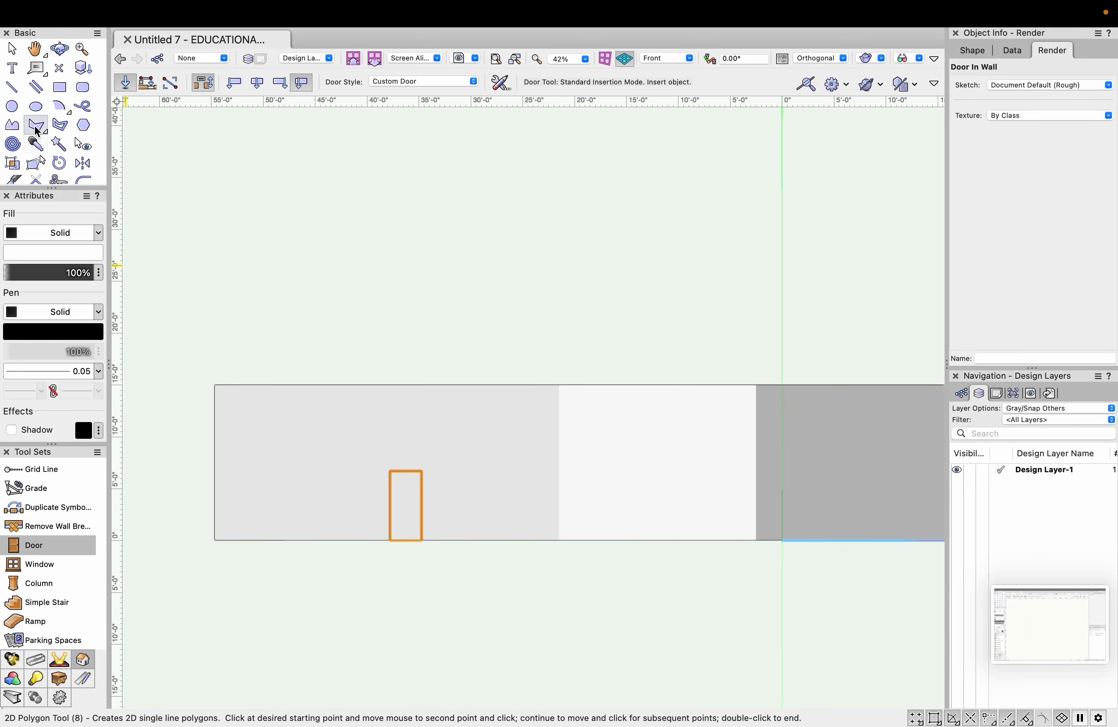
left_click(60, 51)
left_click_drag(361, 464, 367, 532)
scroll(387, 499, "up", 5)
key("x")
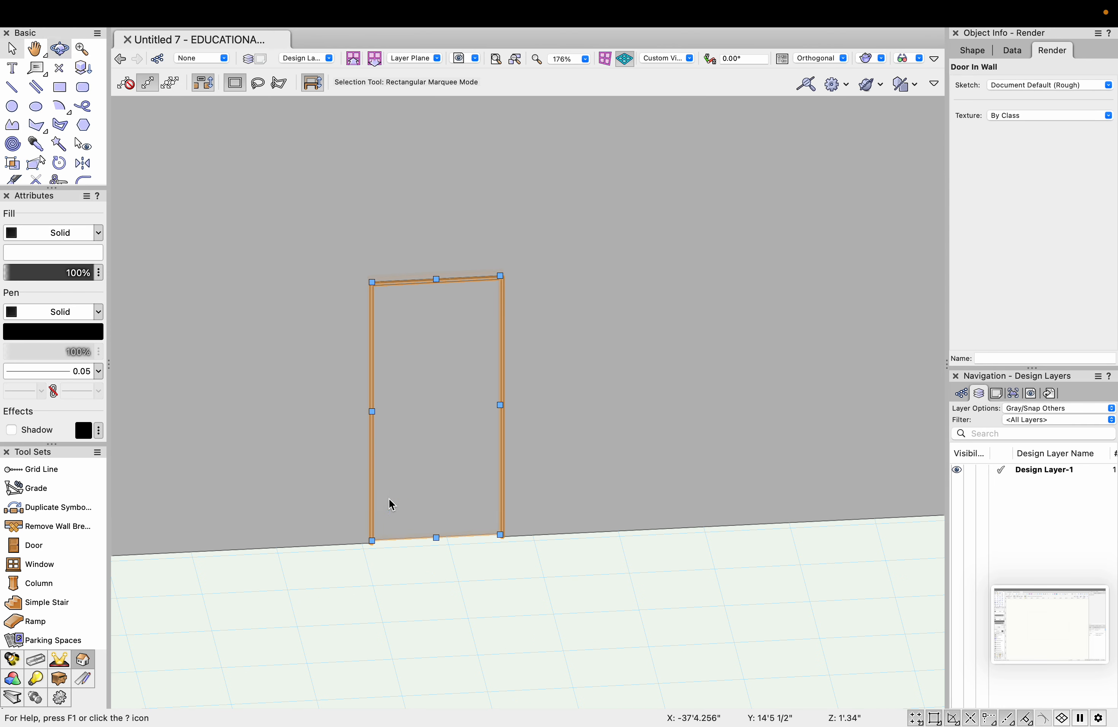
double_click(440, 428)
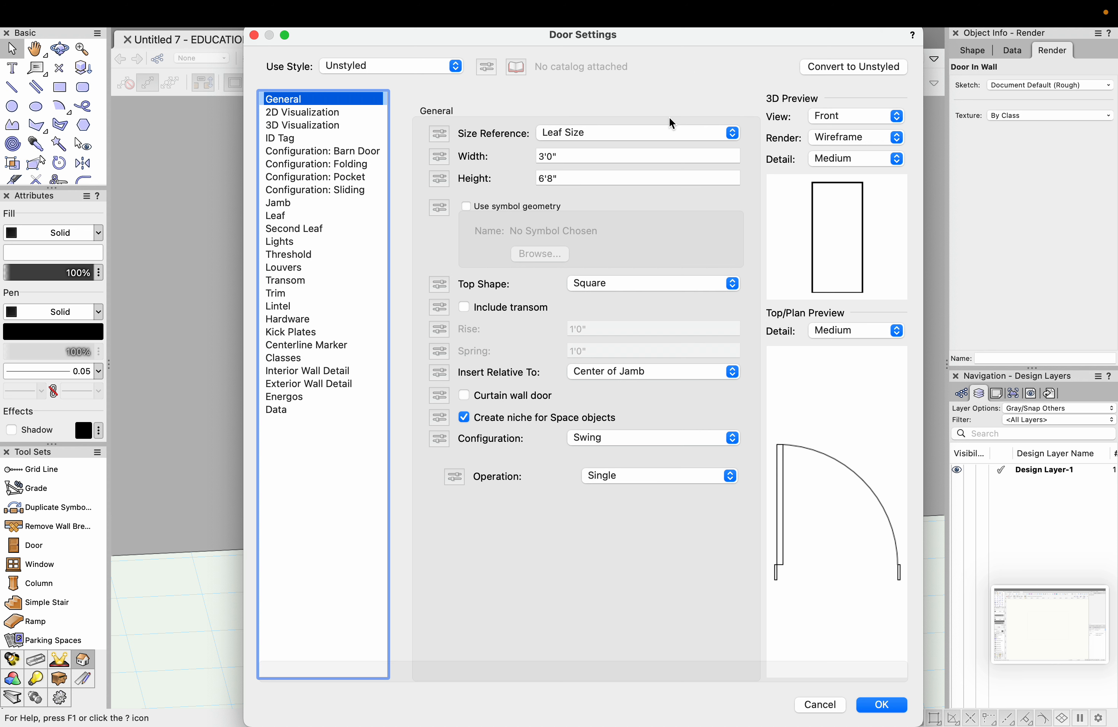
Try a Gothic top shape for the door and return it to Square.
left_click(657, 284)
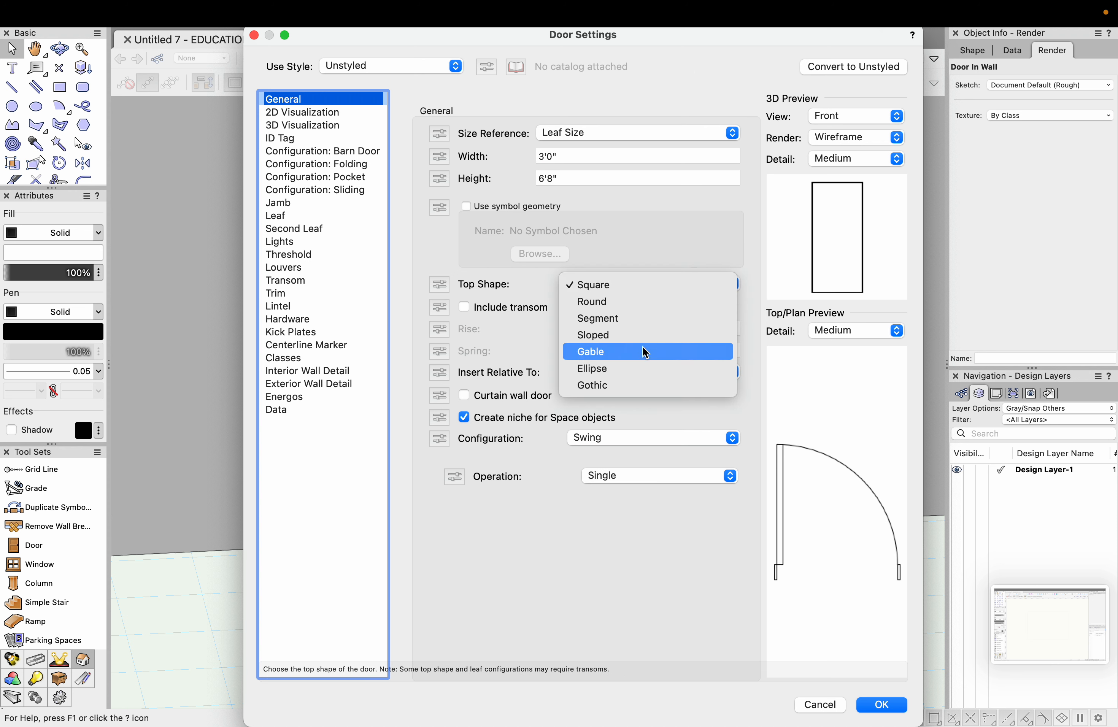
left_click(636, 384)
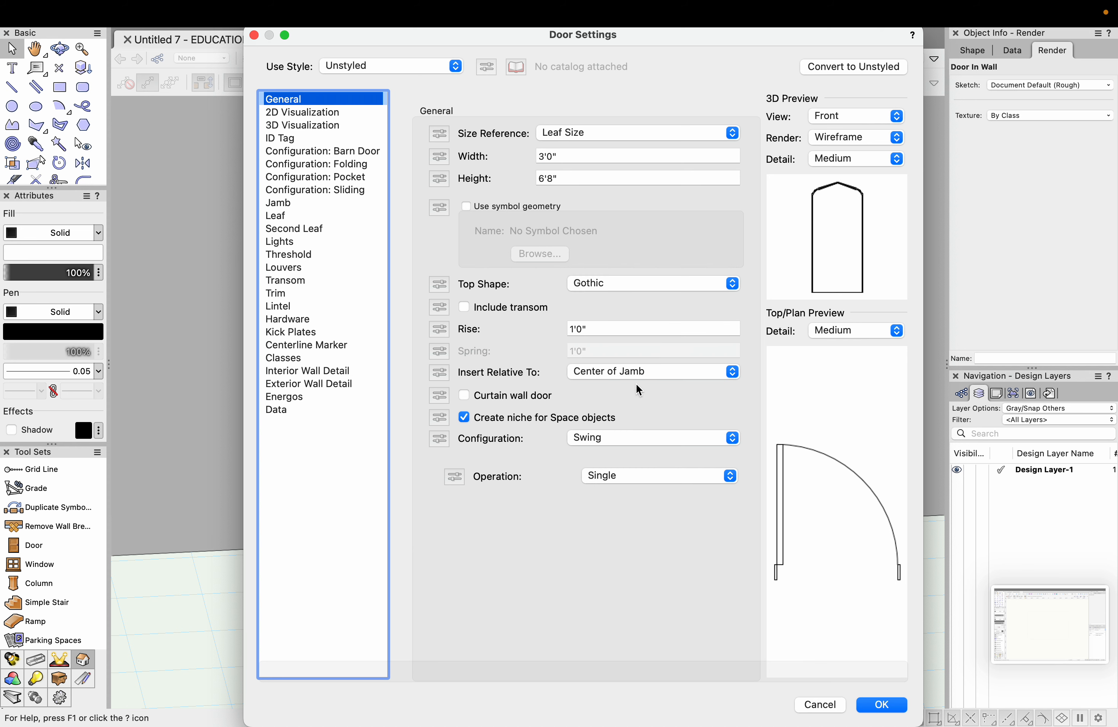
left_click(602, 283)
left_click(637, 184)
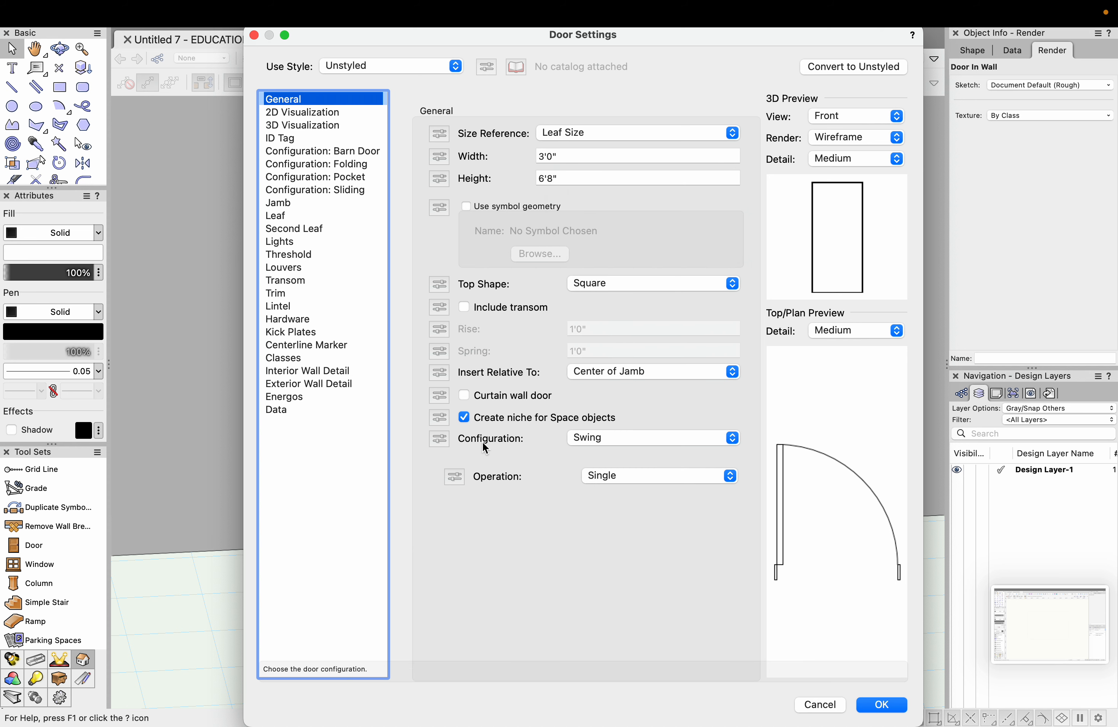
Try the Opening and Barn configurations for the door, keeping its top shape Square.
left_click(674, 476)
left_click(677, 480)
left_click(663, 438)
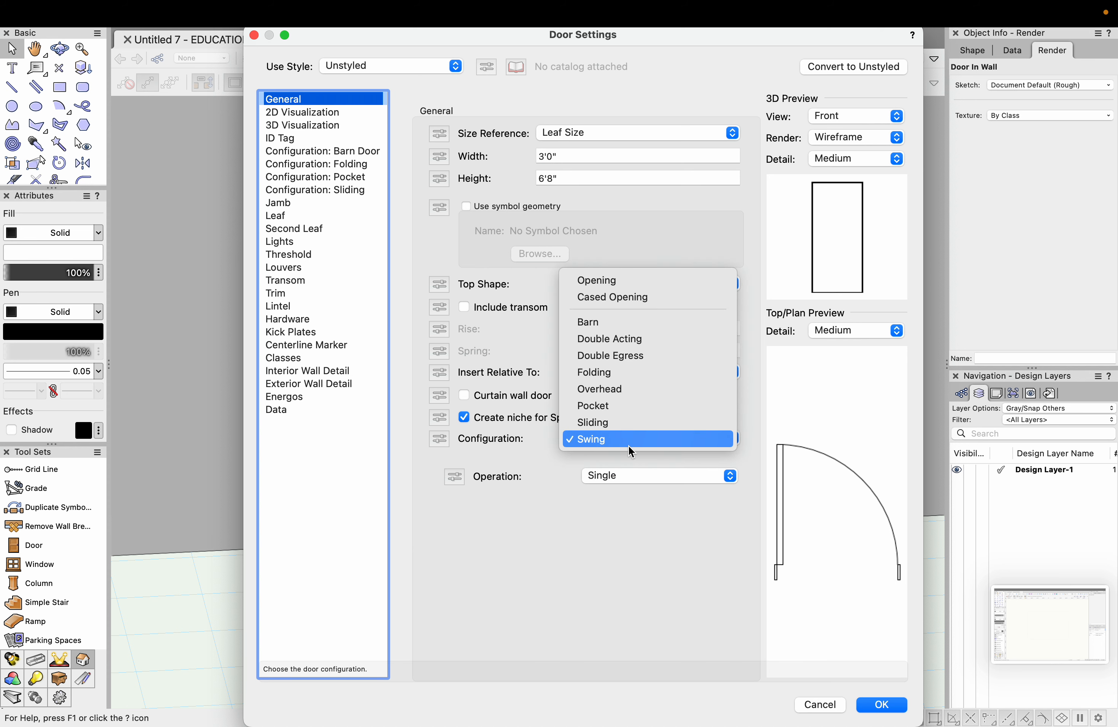
left_click(653, 282)
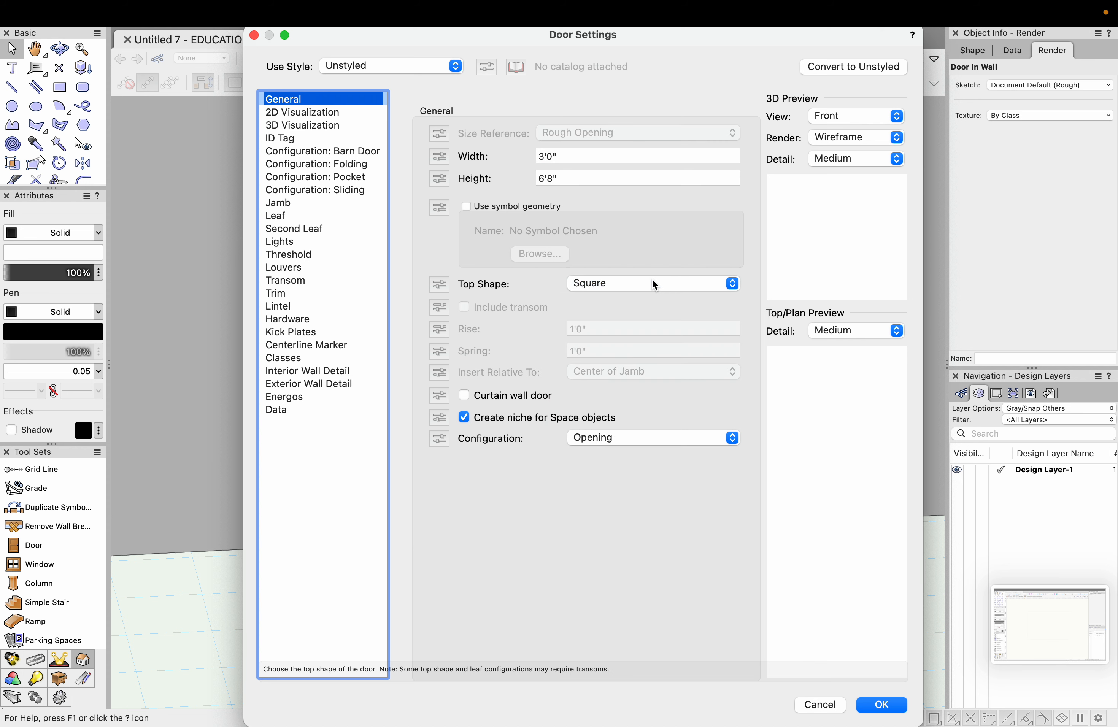
left_click(602, 438)
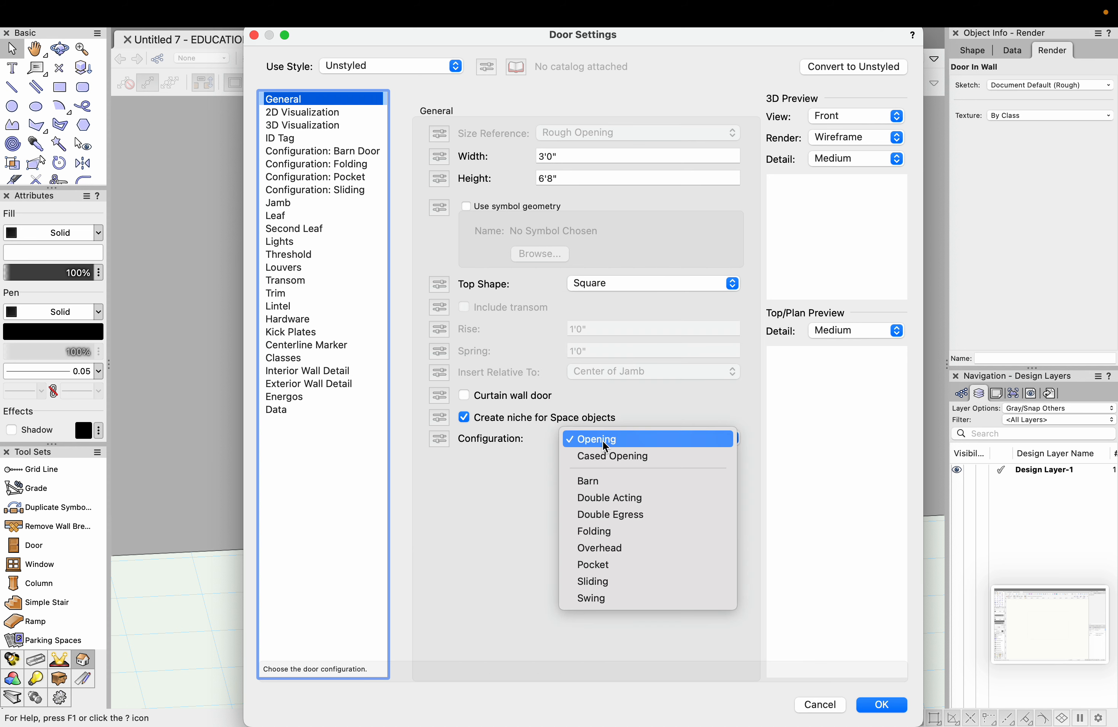
left_click(636, 479)
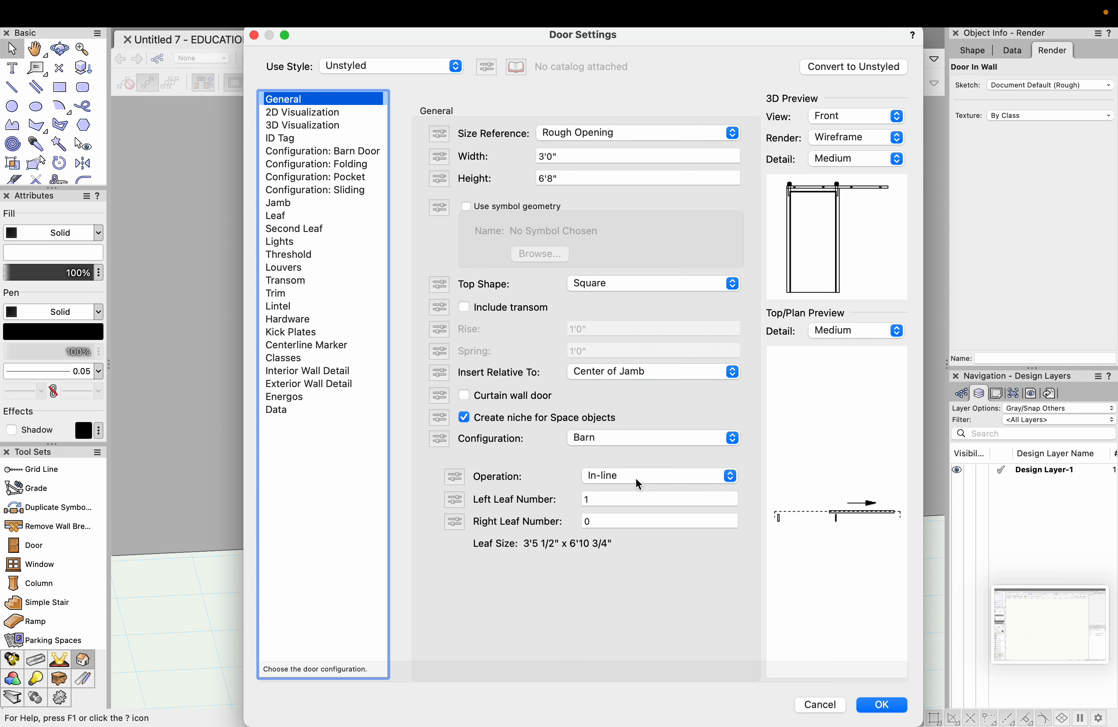
Try the Folding configuration with the Multiple operation for the door, and return it to Swing.
left_click(621, 438)
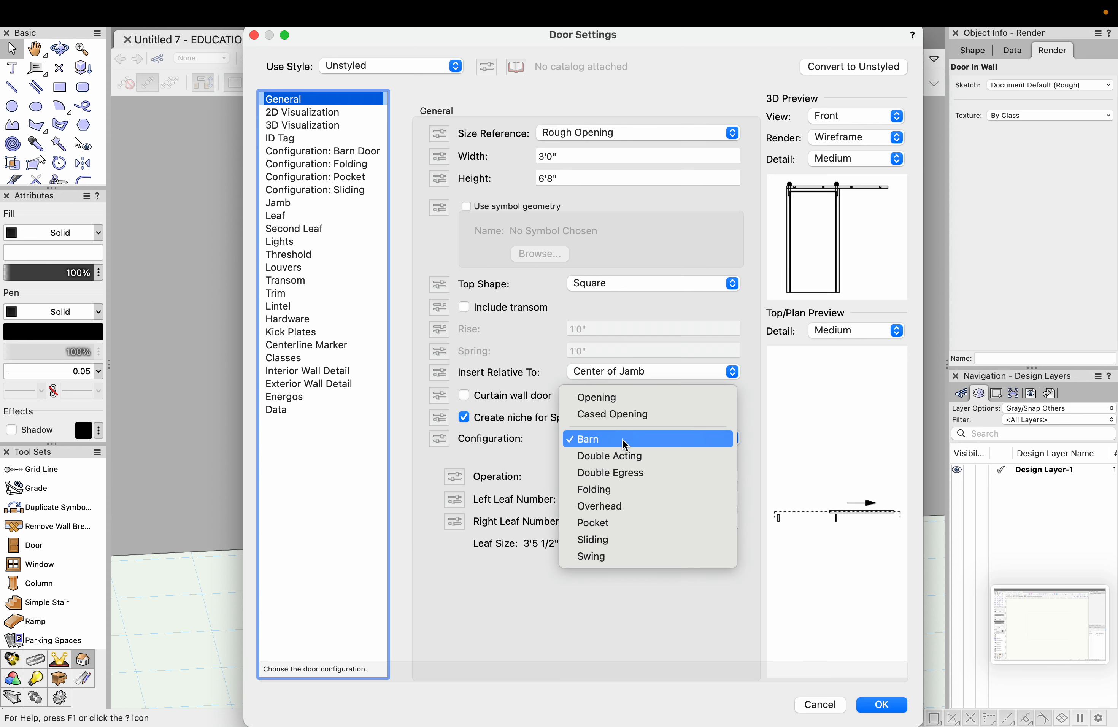
left_click(624, 498)
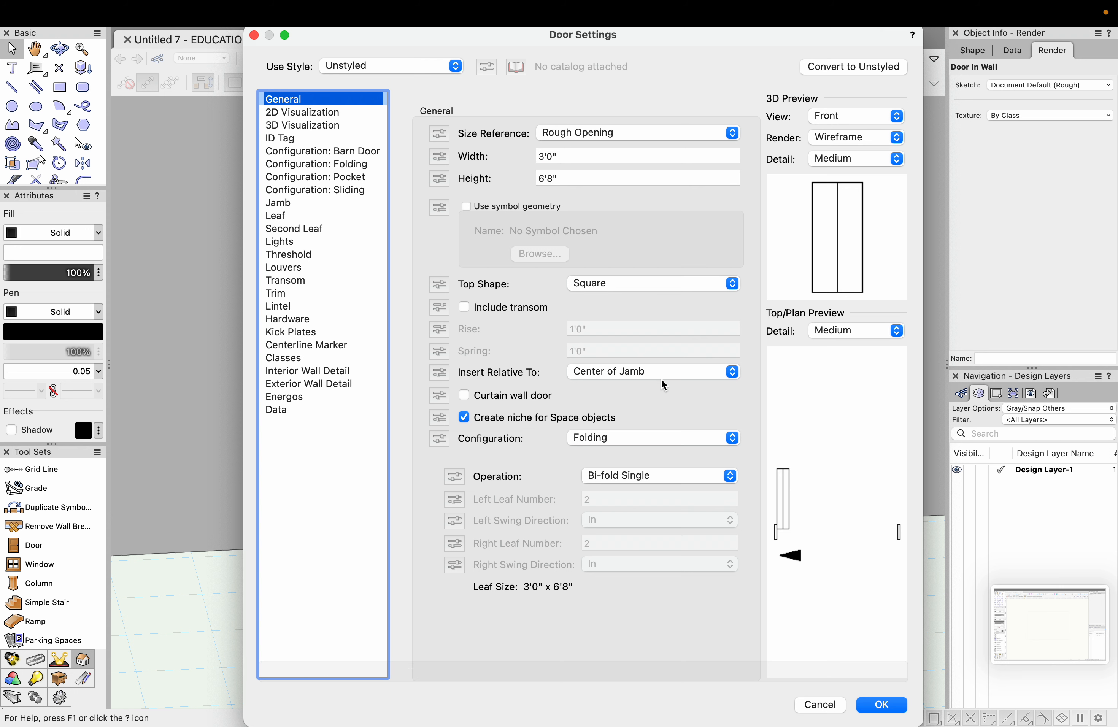
left_click(659, 474)
left_click(664, 511)
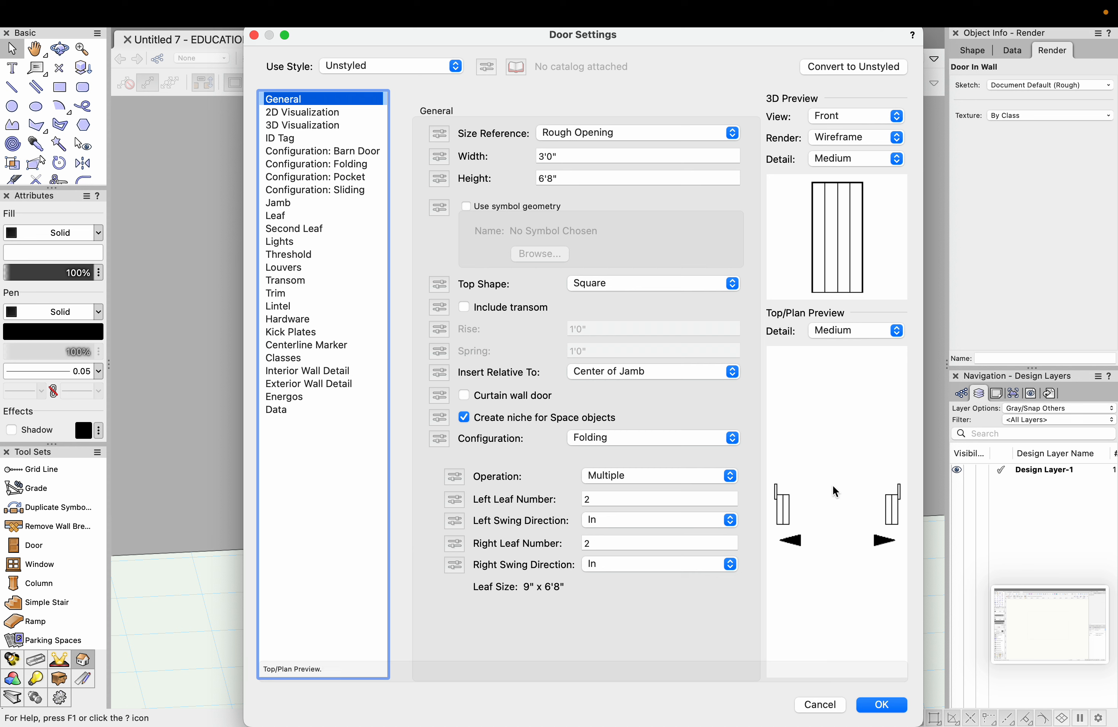
left_click(625, 438)
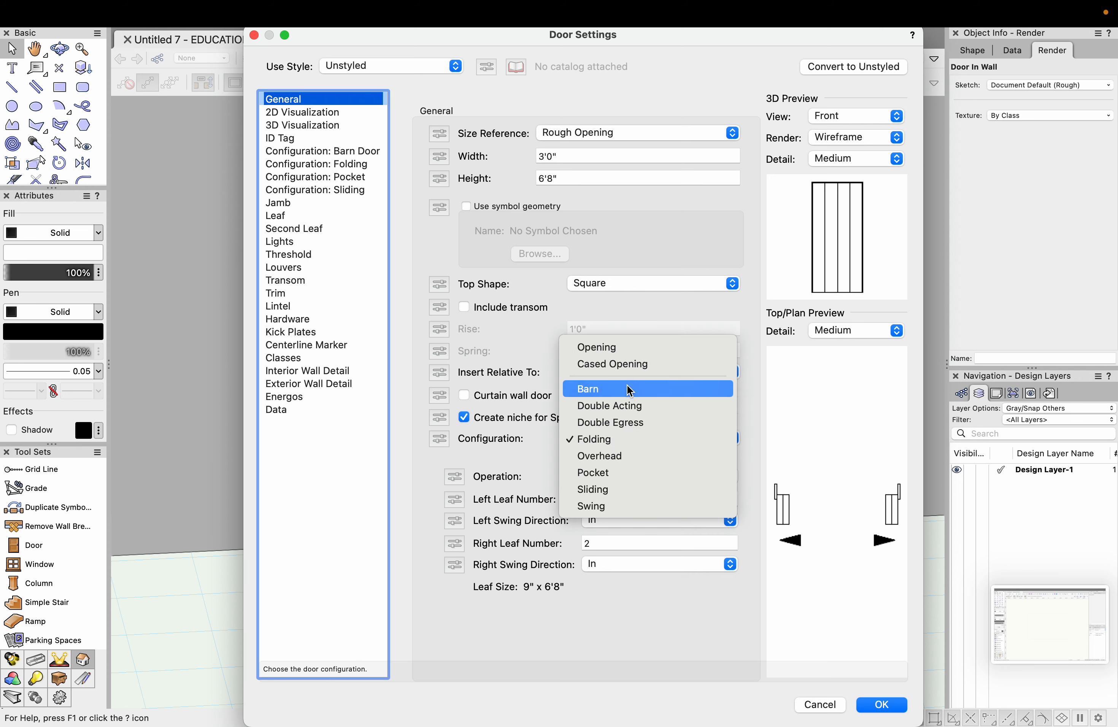
left_click(612, 507)
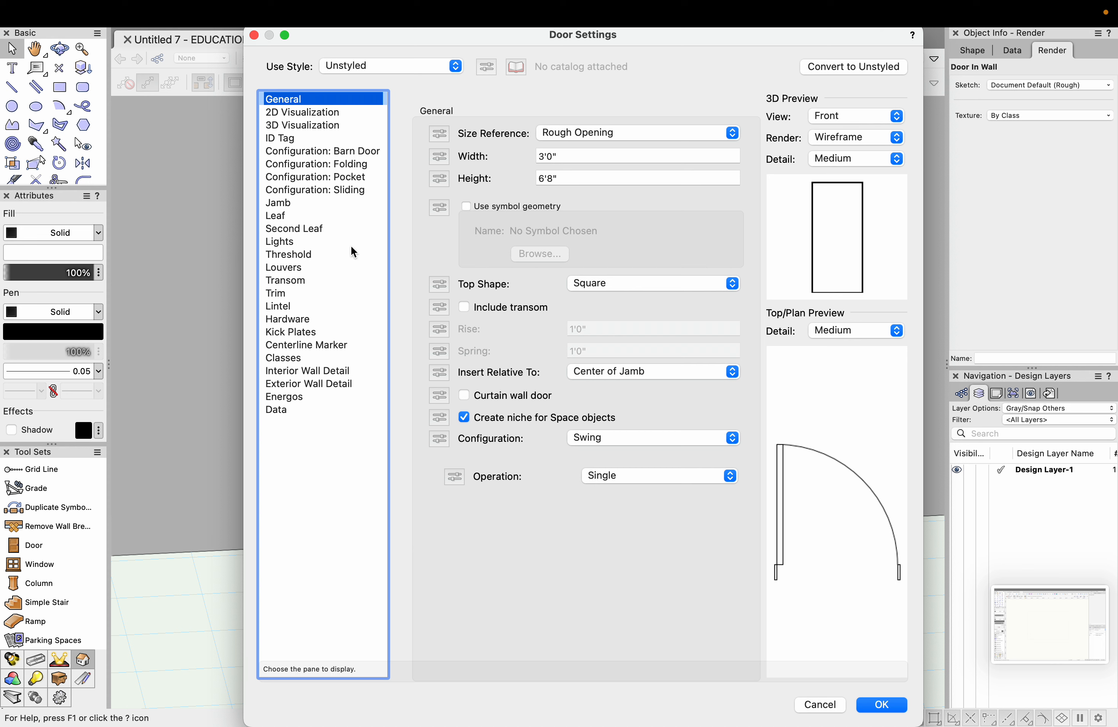
Try including sidelights on the door and turn them off again.
left_click(281, 243)
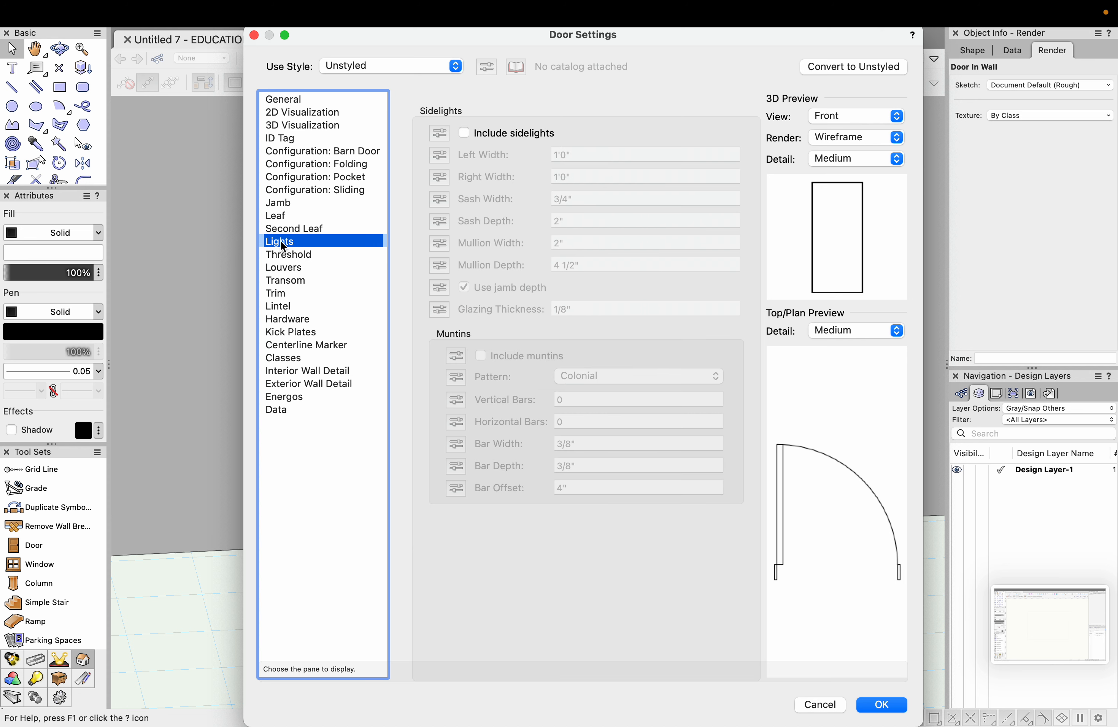
left_click(465, 134)
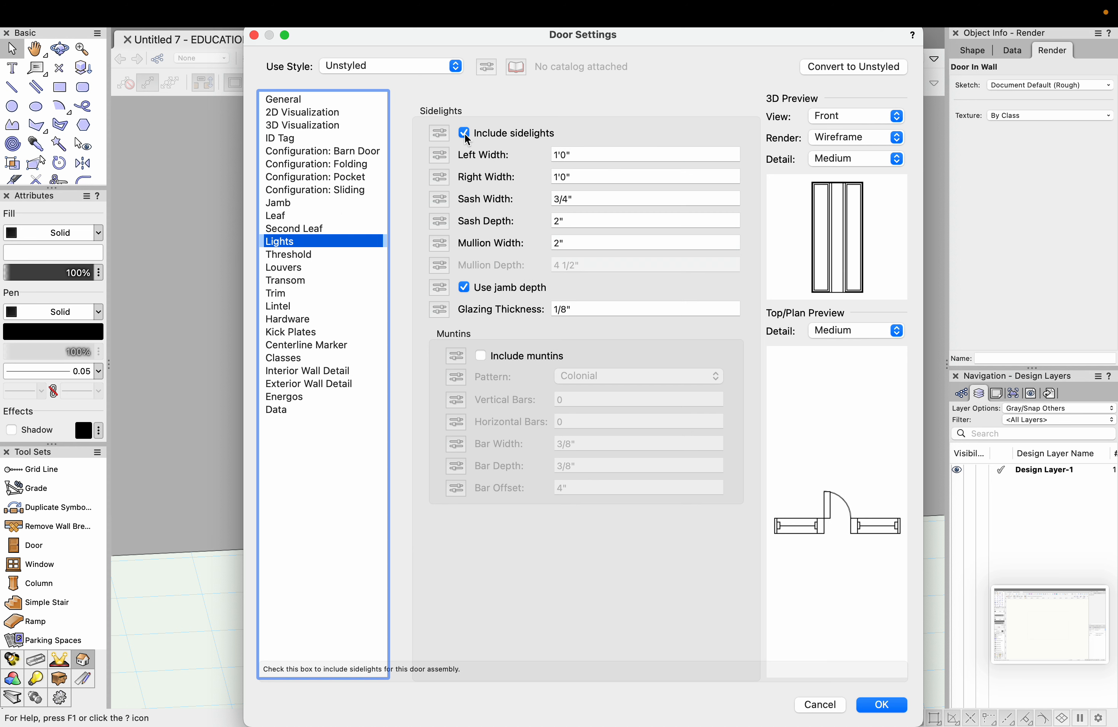
left_click(465, 133)
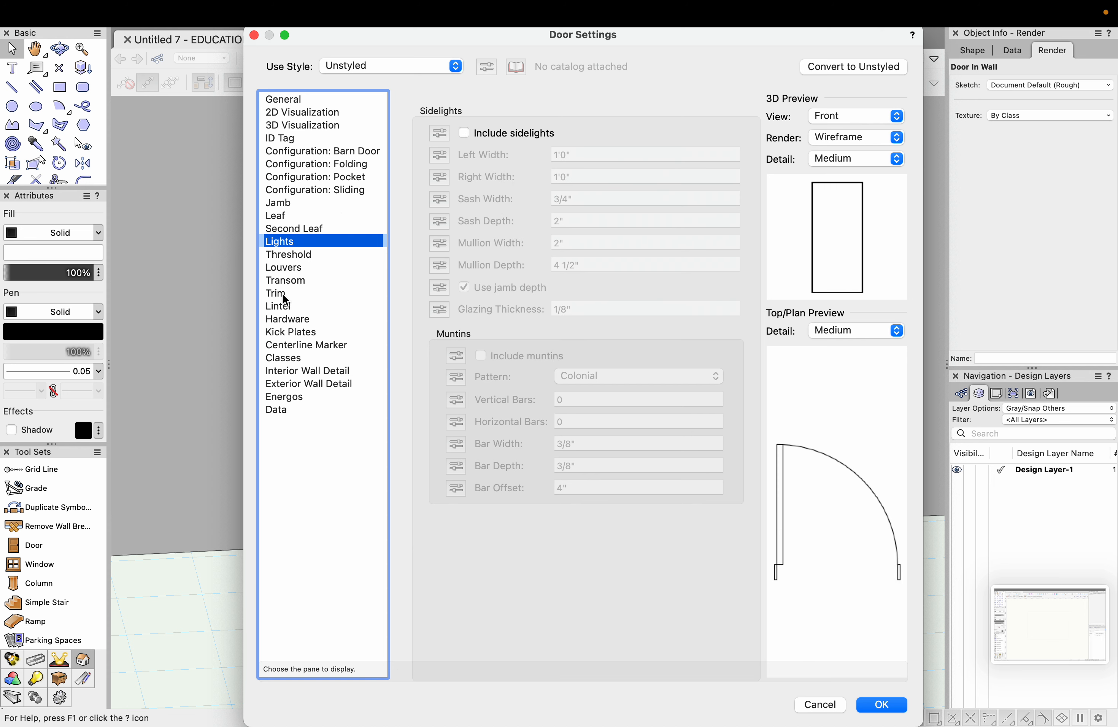
Include hardware on the door and choose the Residential Entry Handle Set (Knob).
left_click(293, 320)
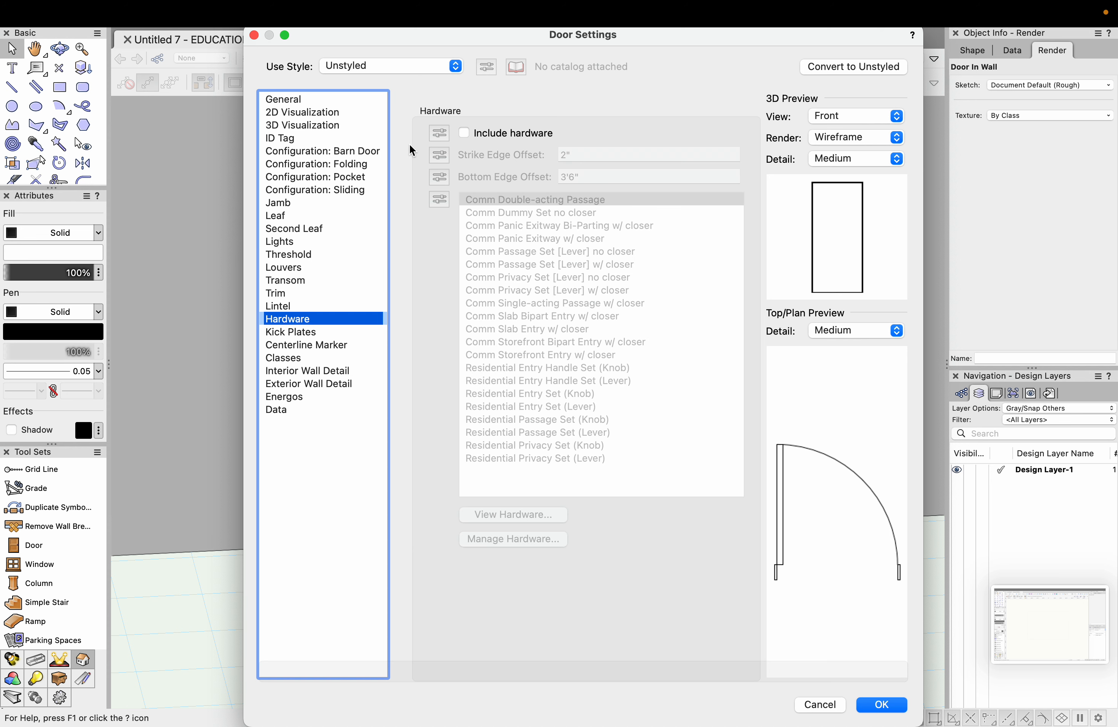
left_click(465, 132)
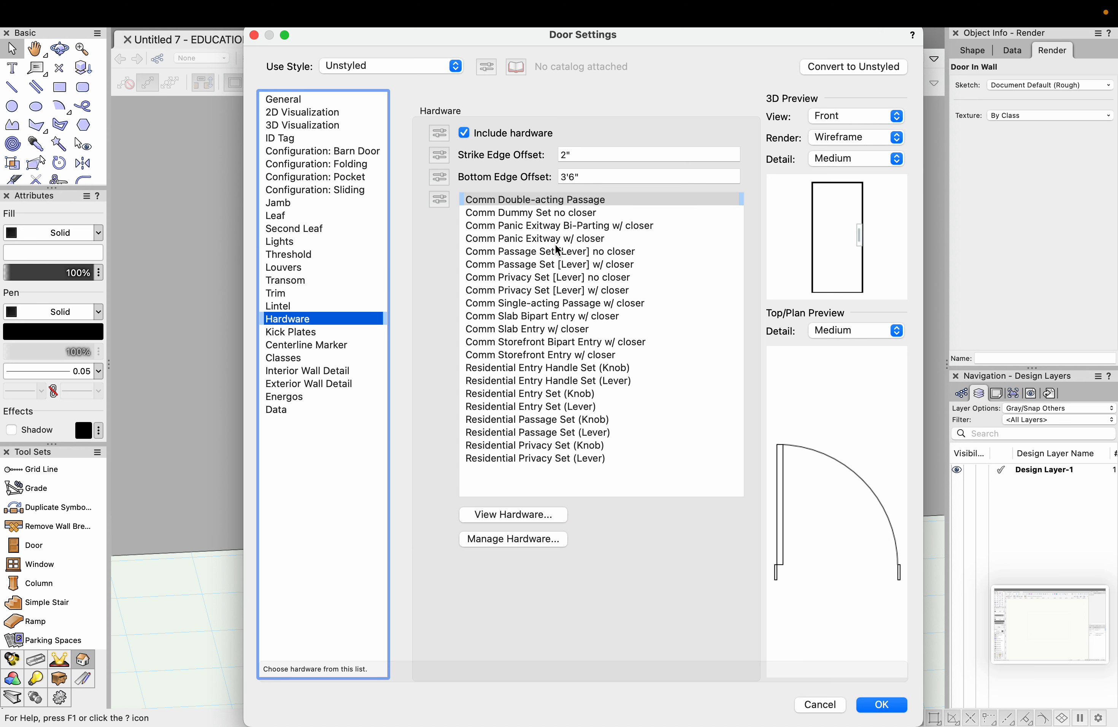
left_click(518, 226)
left_click(527, 278)
left_click(526, 317)
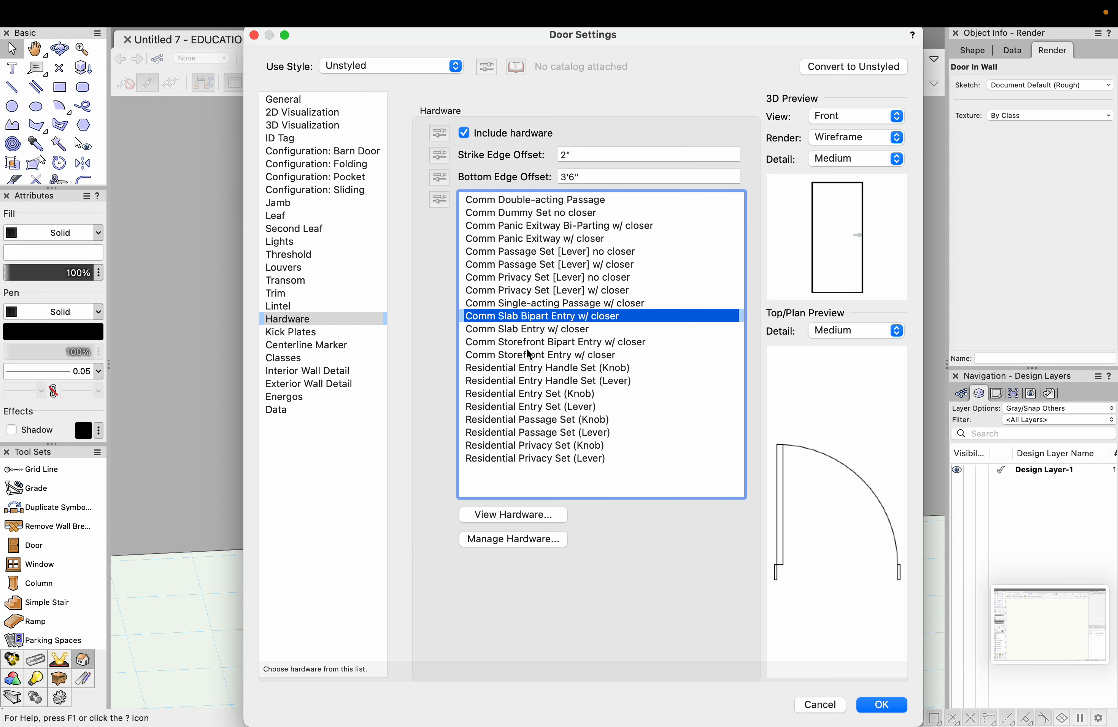
left_click(529, 368)
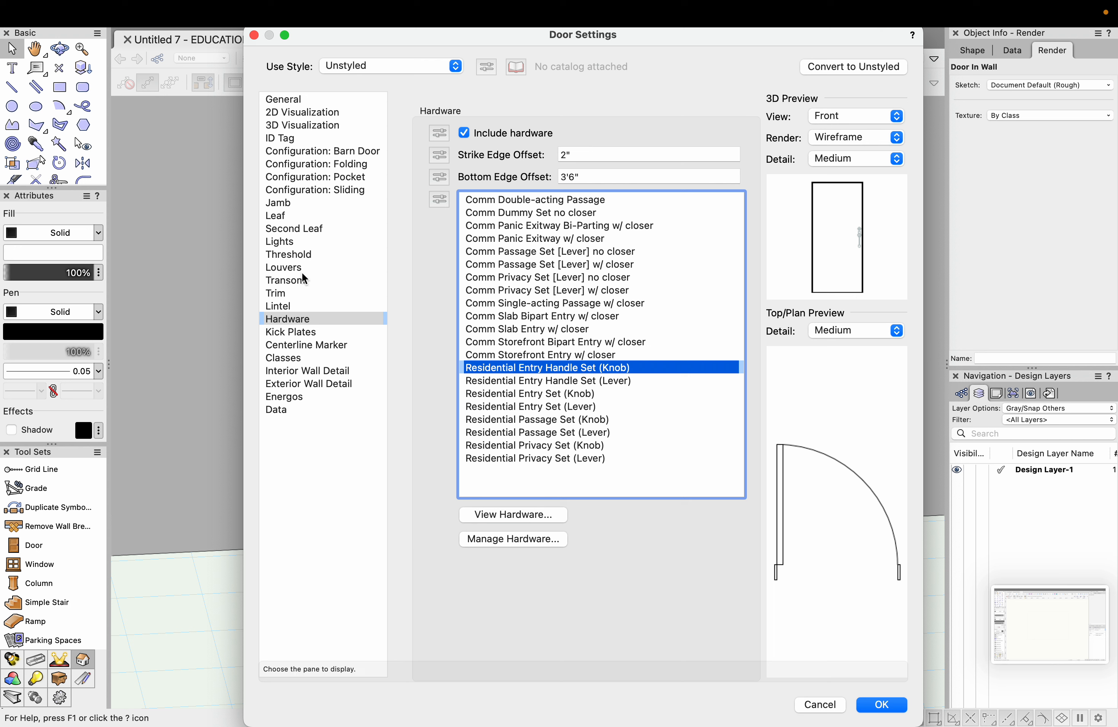
Set the door leaf to Panel with 6 vertical and 6 horizontal panels, and apply the door settings.
left_click(280, 217)
left_click(555, 134)
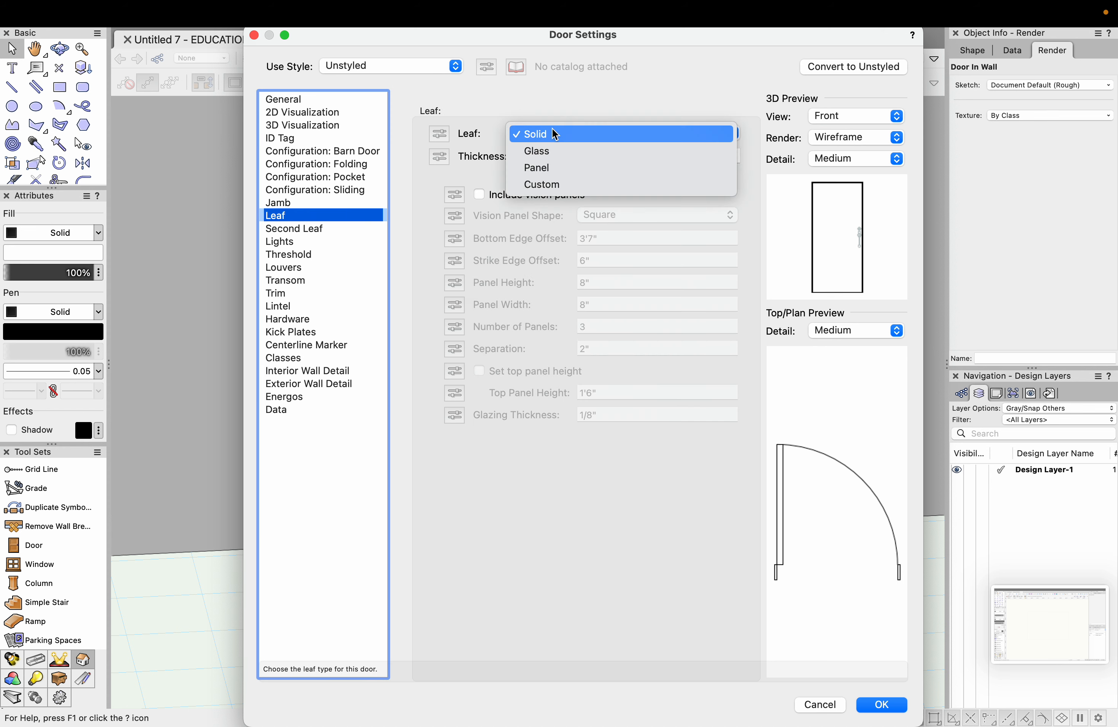
left_click(559, 172)
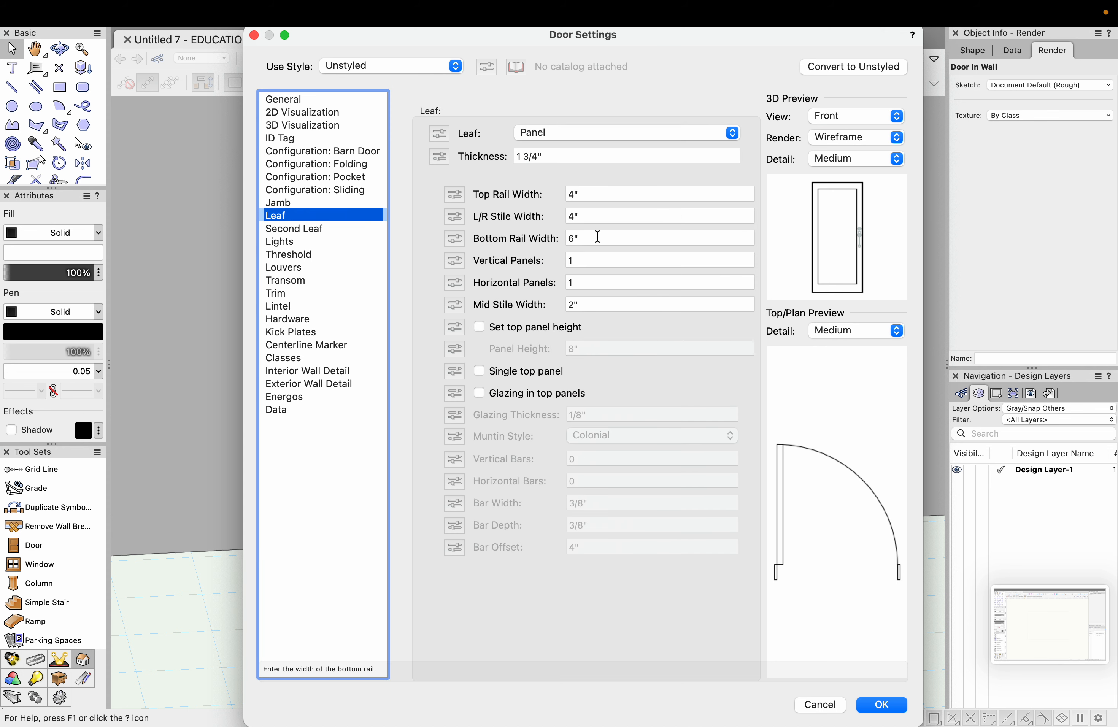
double_click(571, 259)
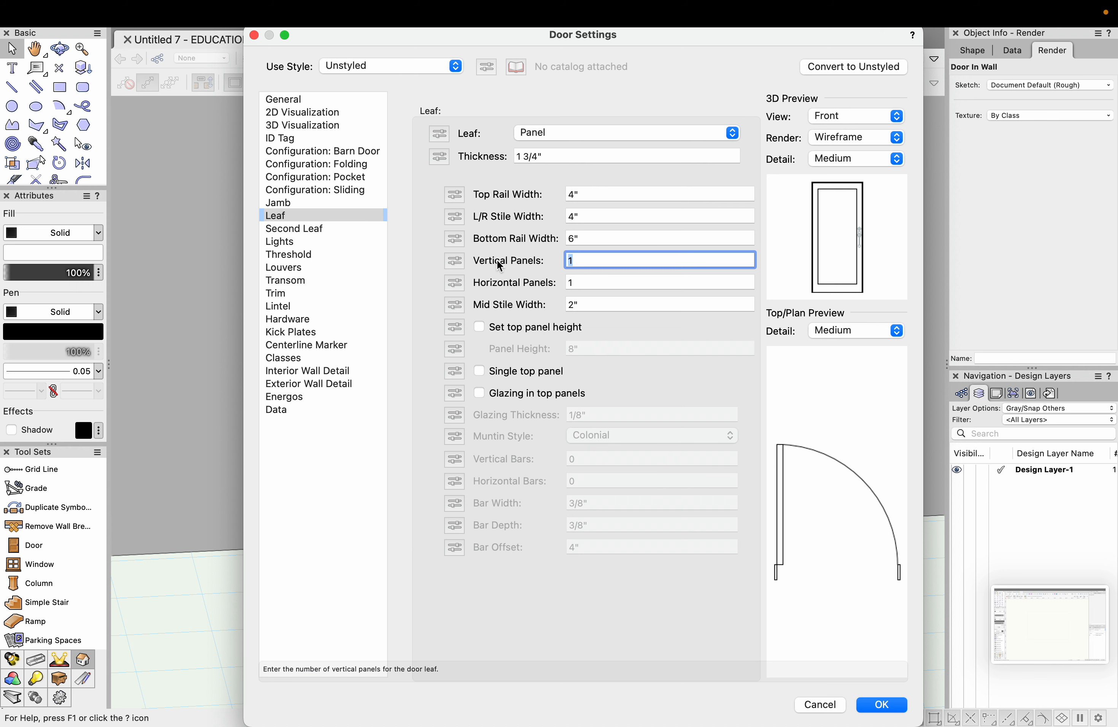
type("6")
key("Tab")
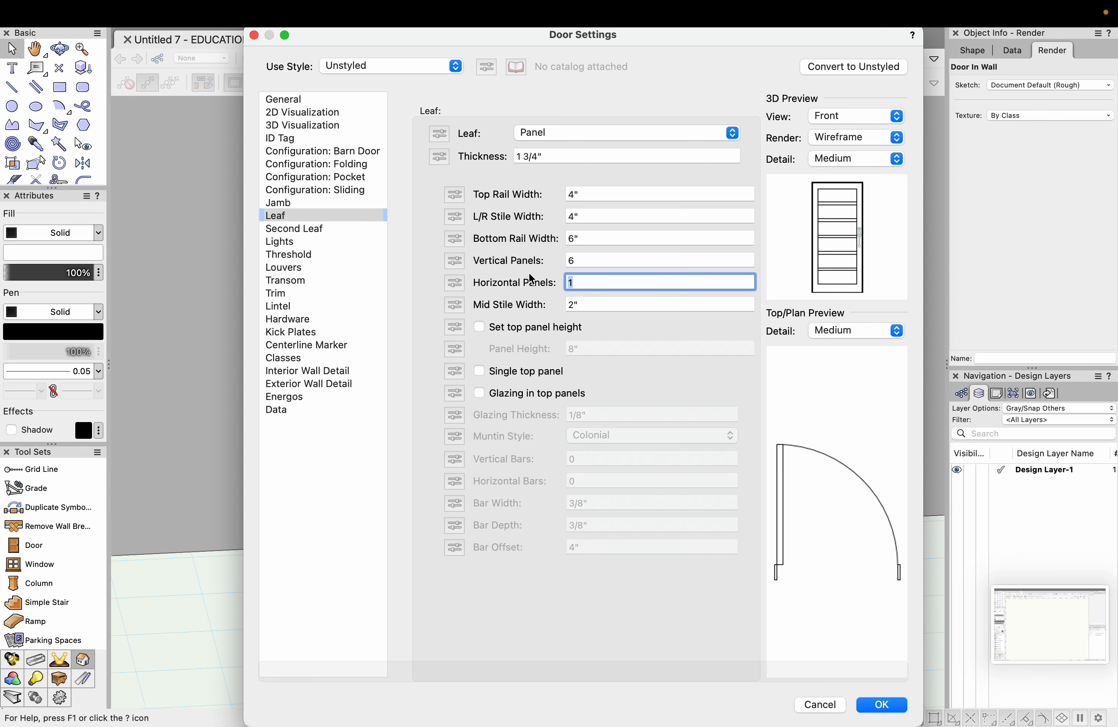
type("6")
key("Return")
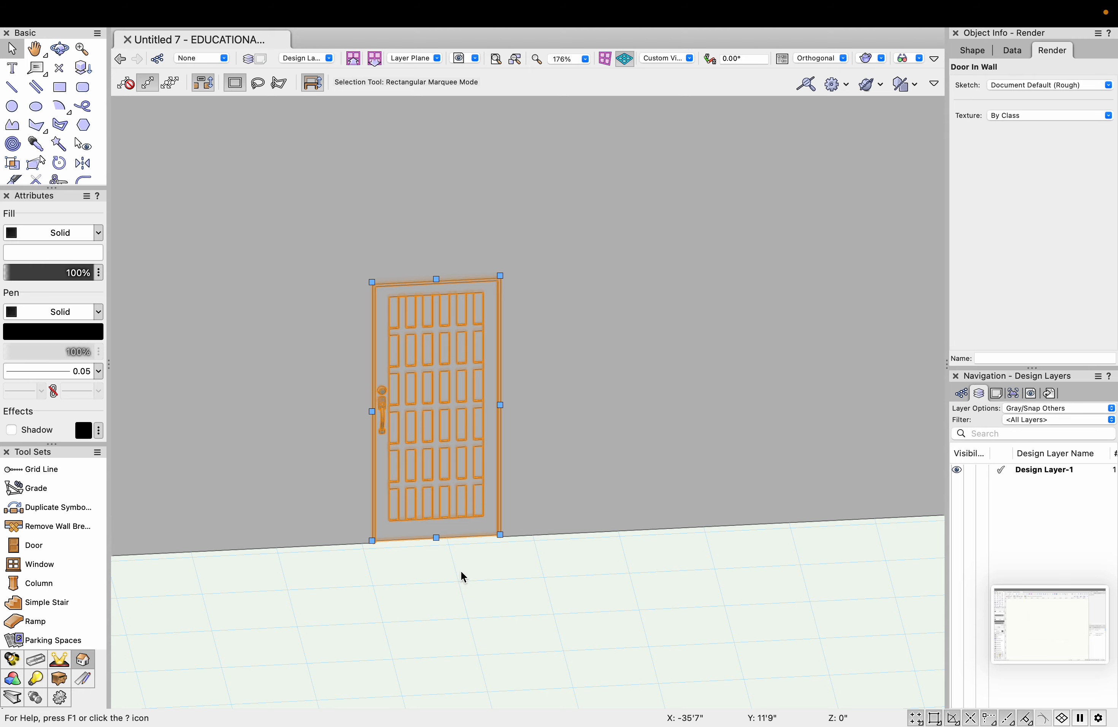
Insert a Custom Window into the leftmost horizontal wall, to the right of the door, in Top/Plan view.
left_click(59, 48)
left_click_drag(391, 549, 296, 594)
scroll(453, 571, "down", 5)
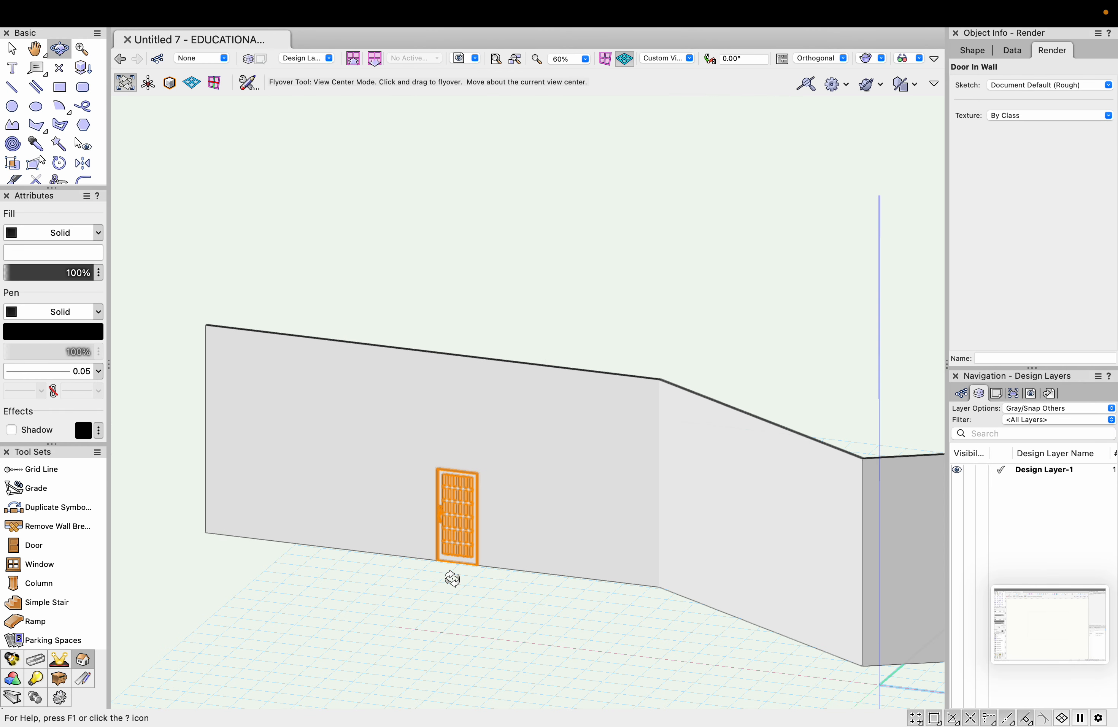
left_click_drag(452, 578, 543, 605)
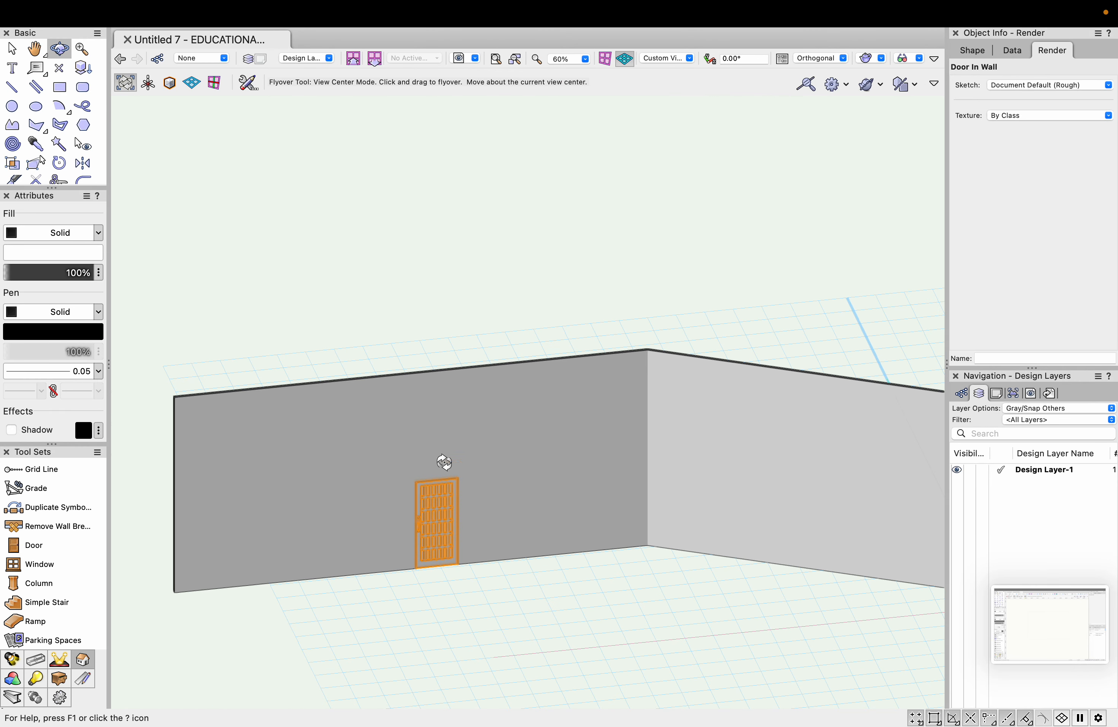
left_click(690, 54)
left_click(691, 80)
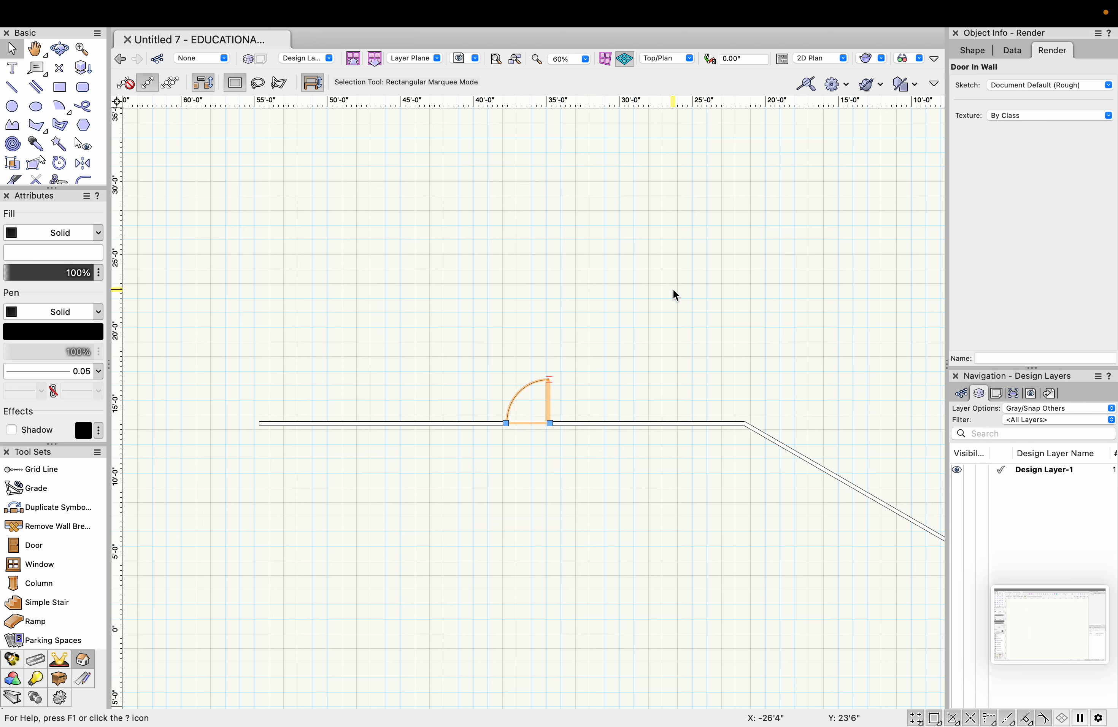
scroll(519, 413, "up", 4)
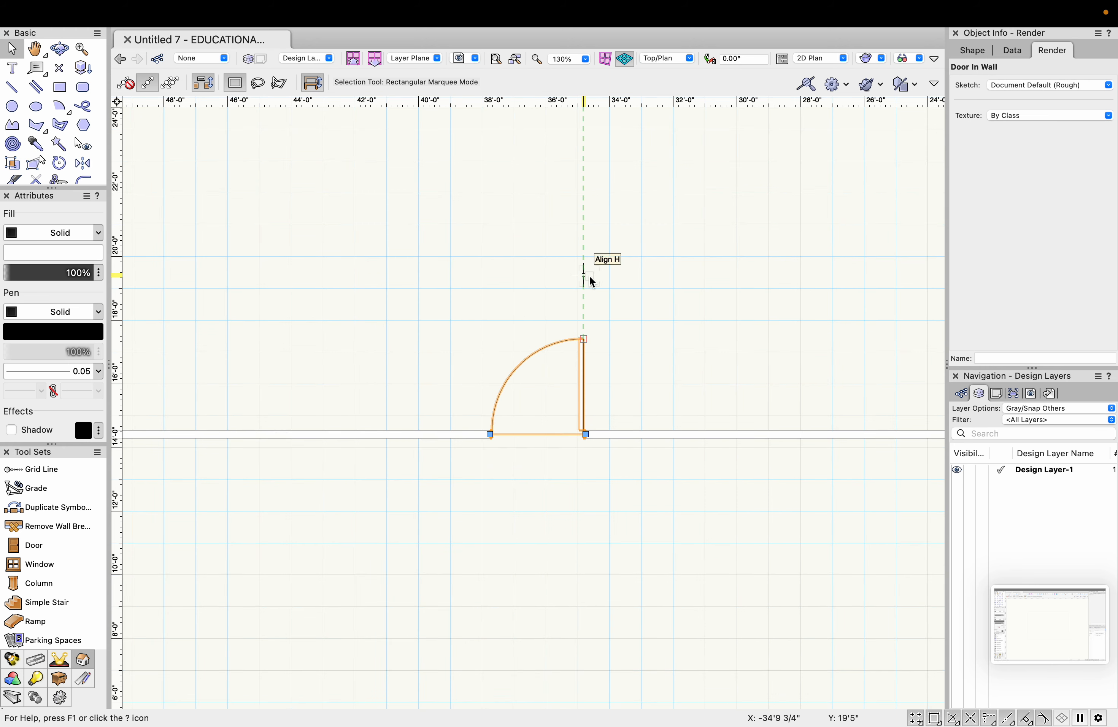
left_click(51, 561)
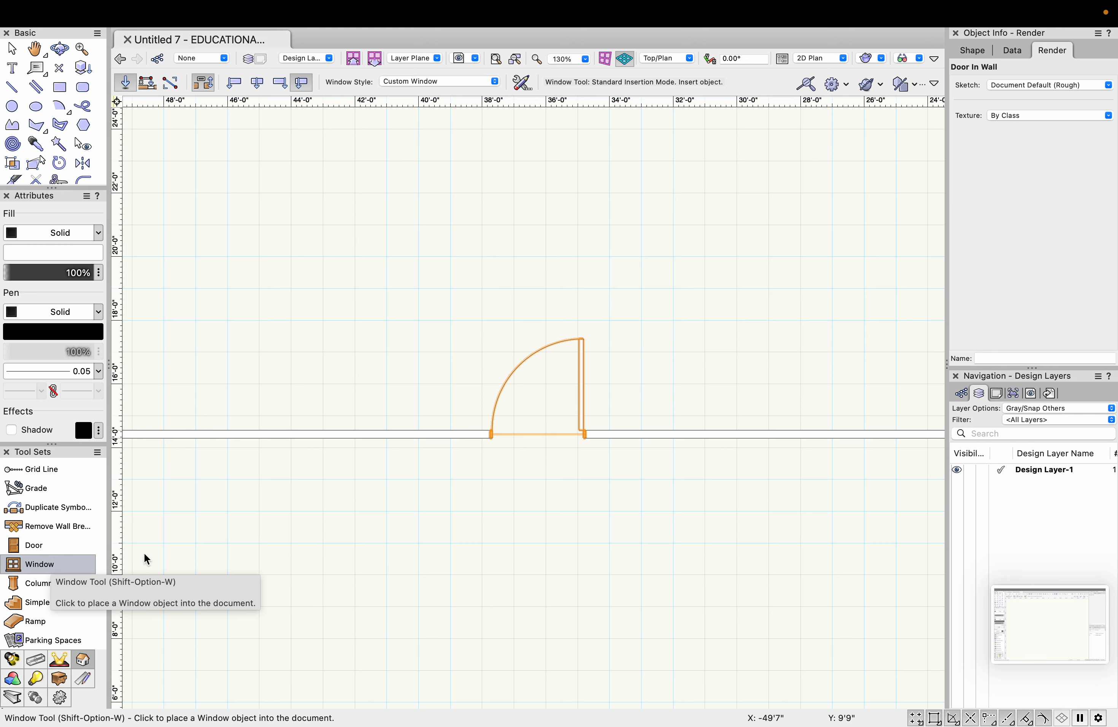
left_click(797, 438)
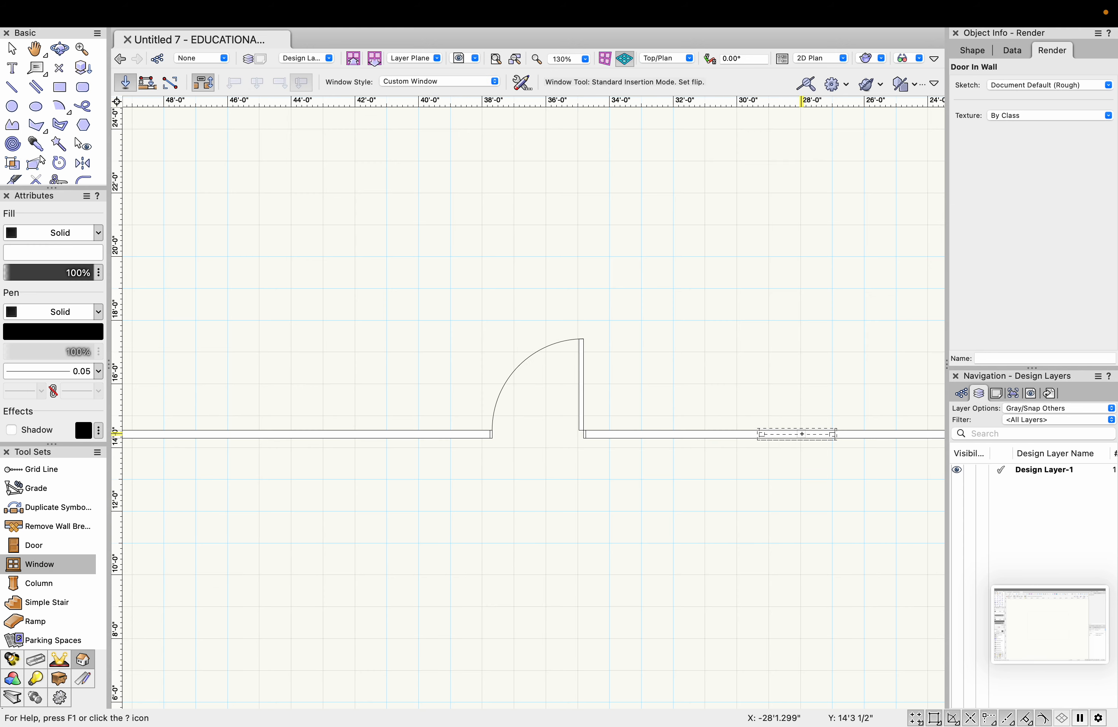
key("x")
key("x")
left_click(58, 562)
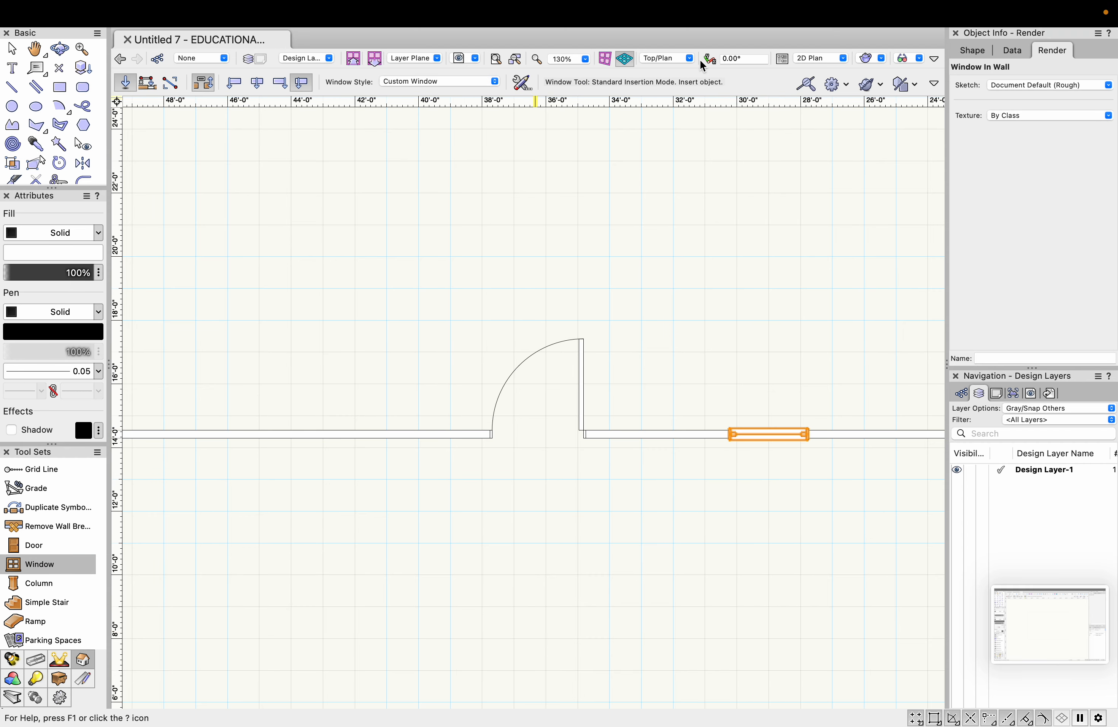
Select the inserted window in the Front view and open its window settings.
left_click(688, 57)
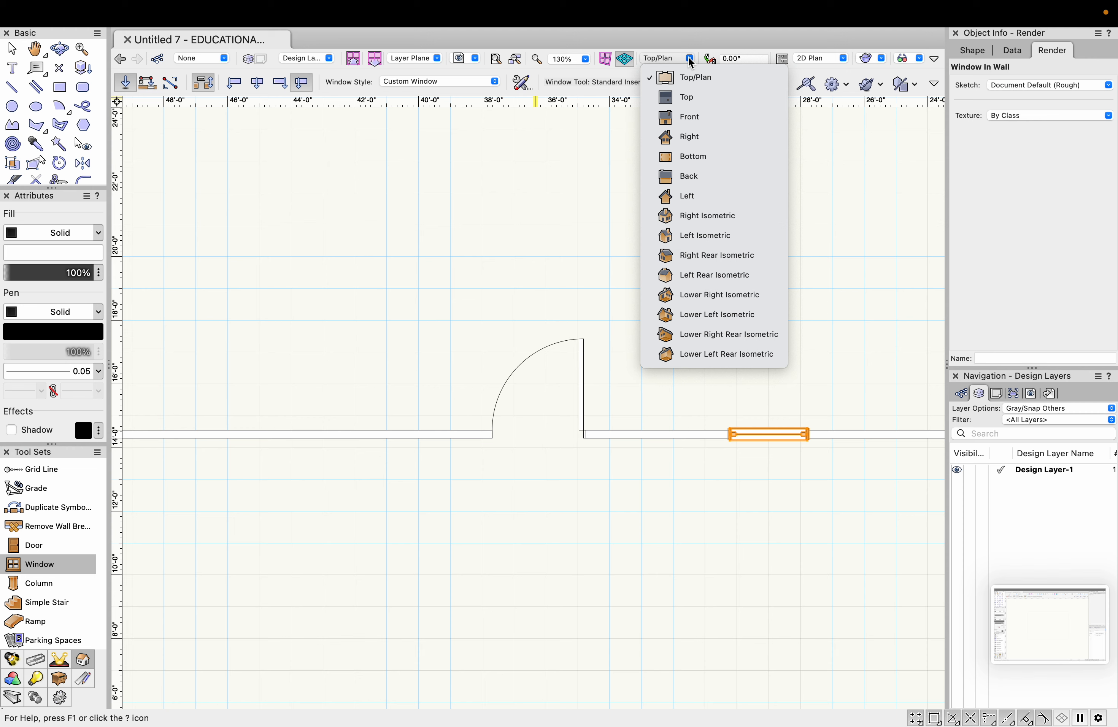
left_click(703, 123)
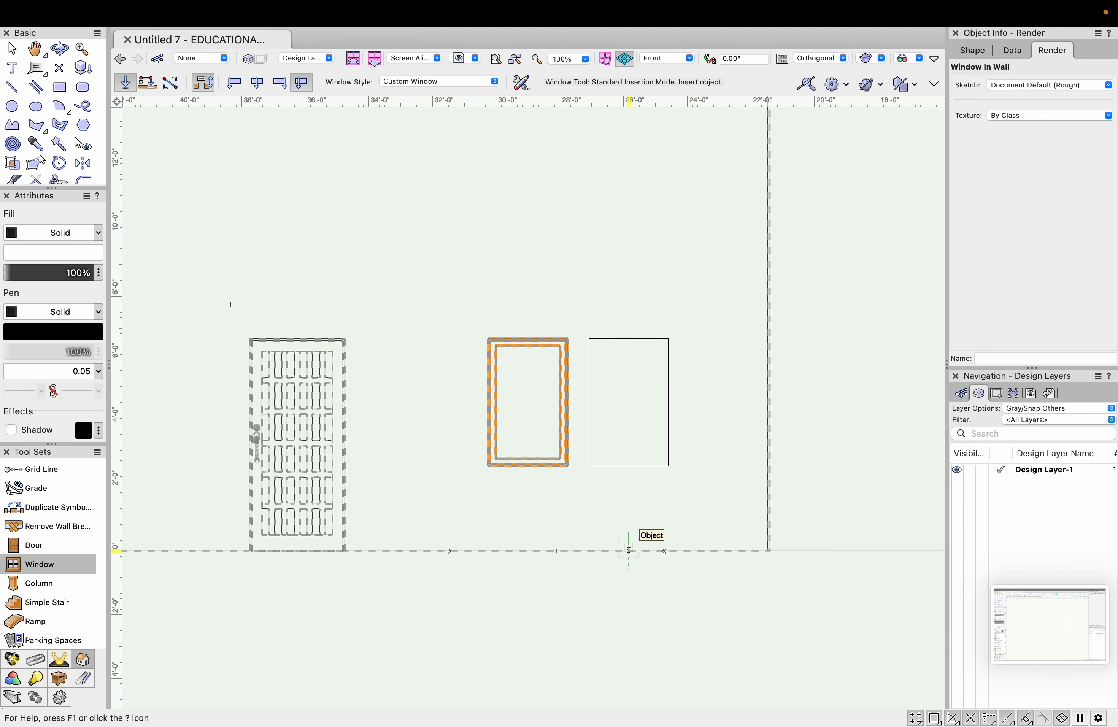
key("x")
left_click(530, 409)
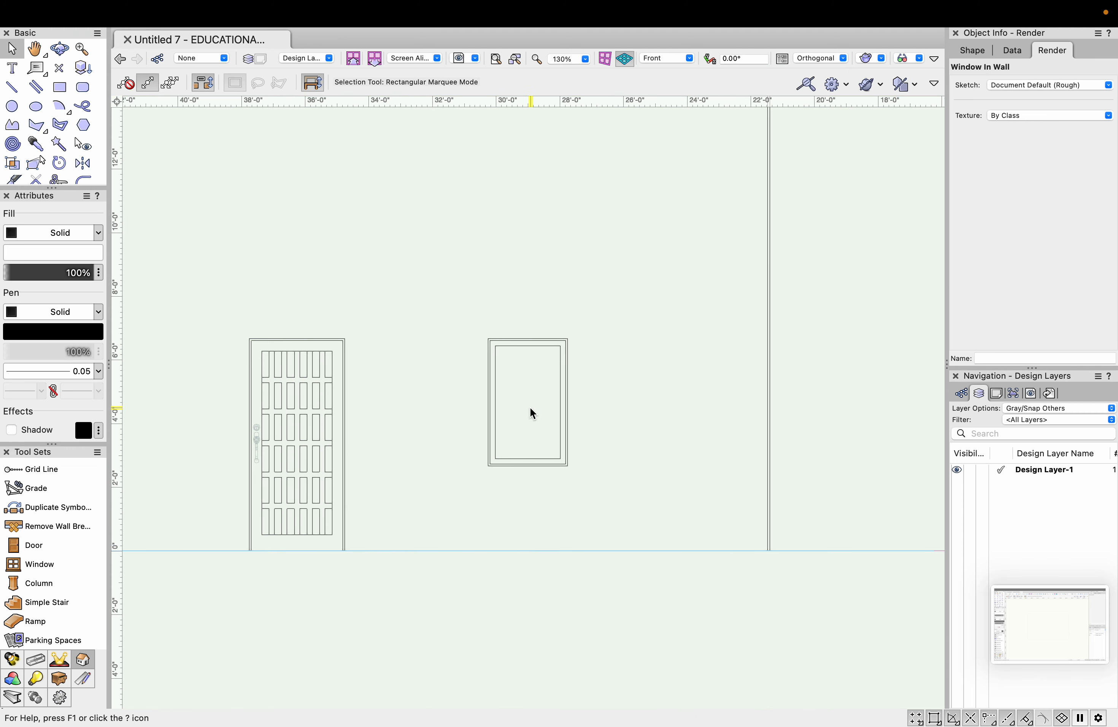
left_click(560, 406)
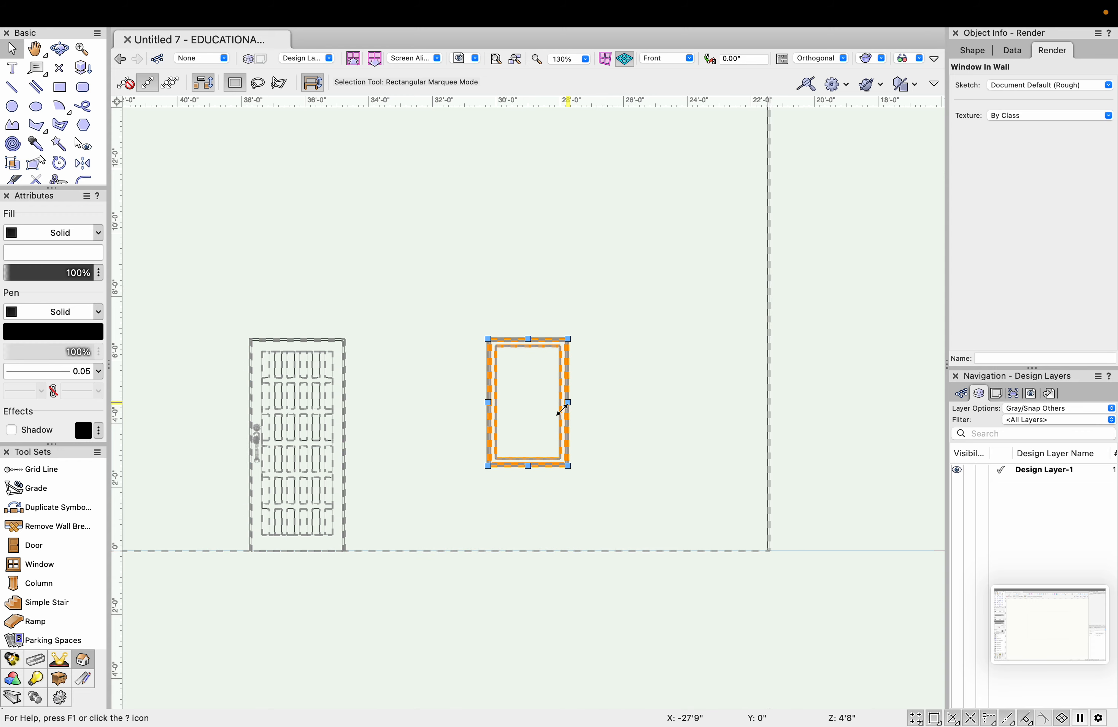
double_click(562, 408)
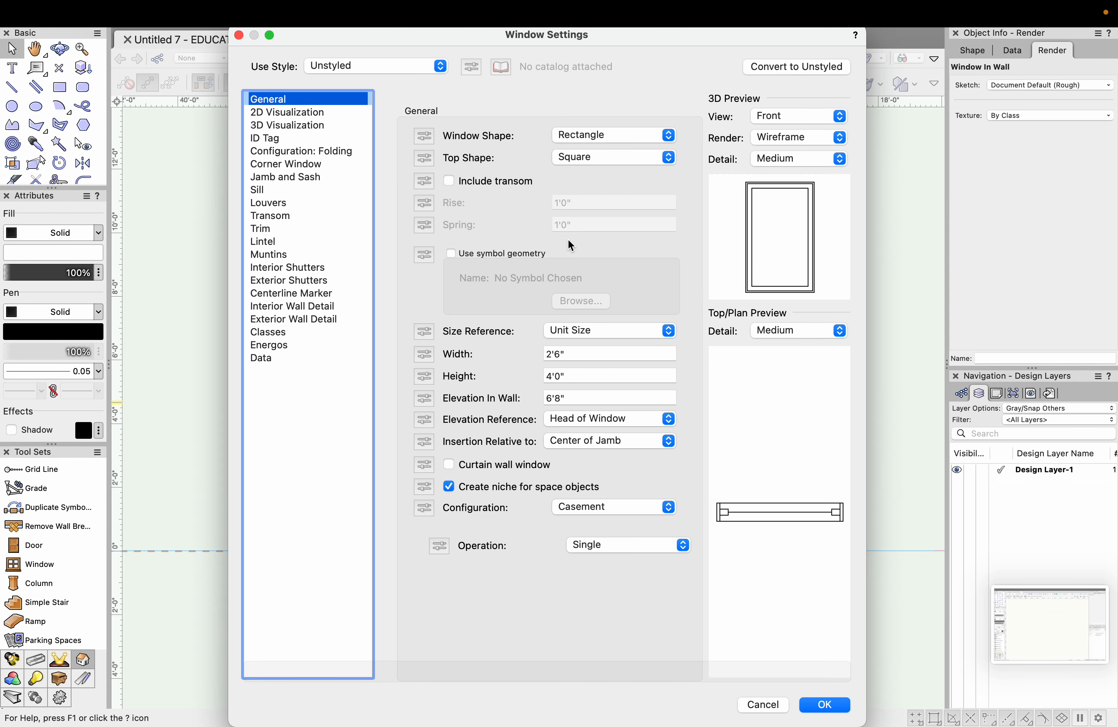
Try the Circle and Octagon window shapes and return the window to Rectangle.
left_click(604, 135)
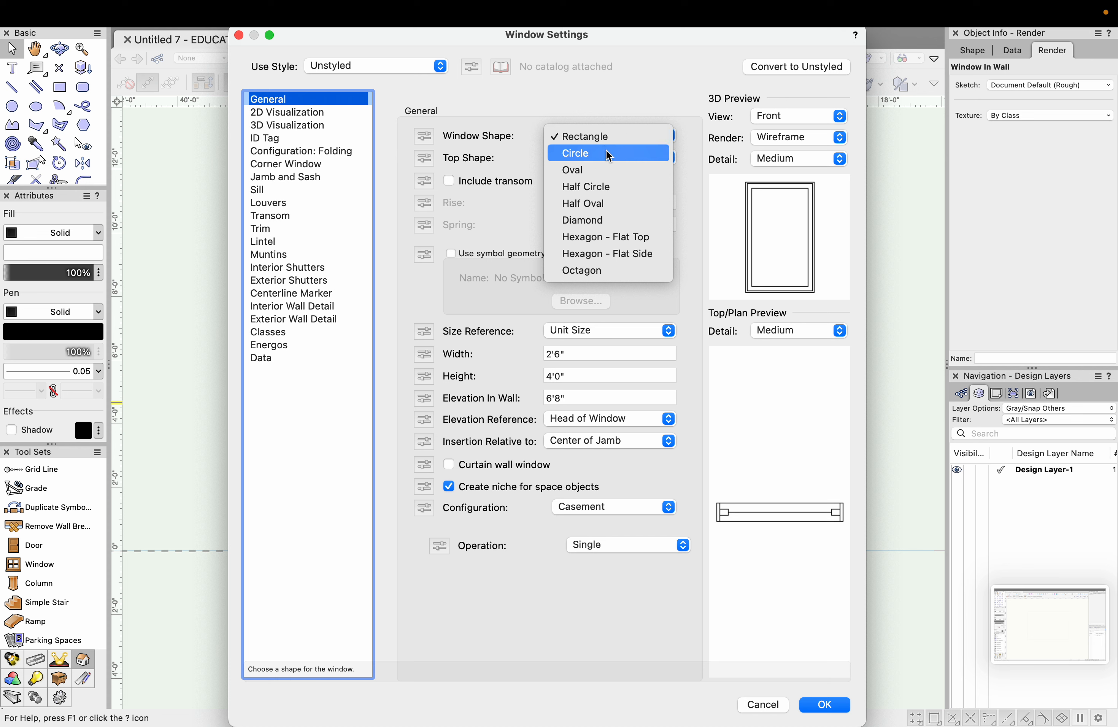
left_click(606, 152)
left_click(607, 136)
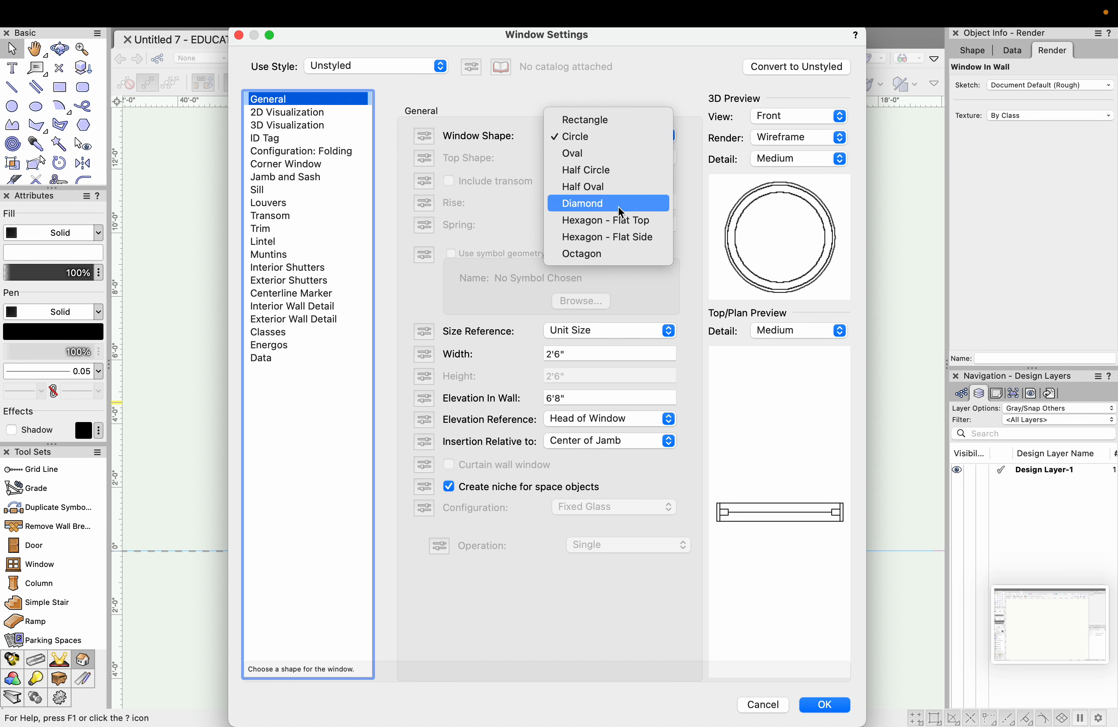
left_click(621, 253)
left_click(604, 135)
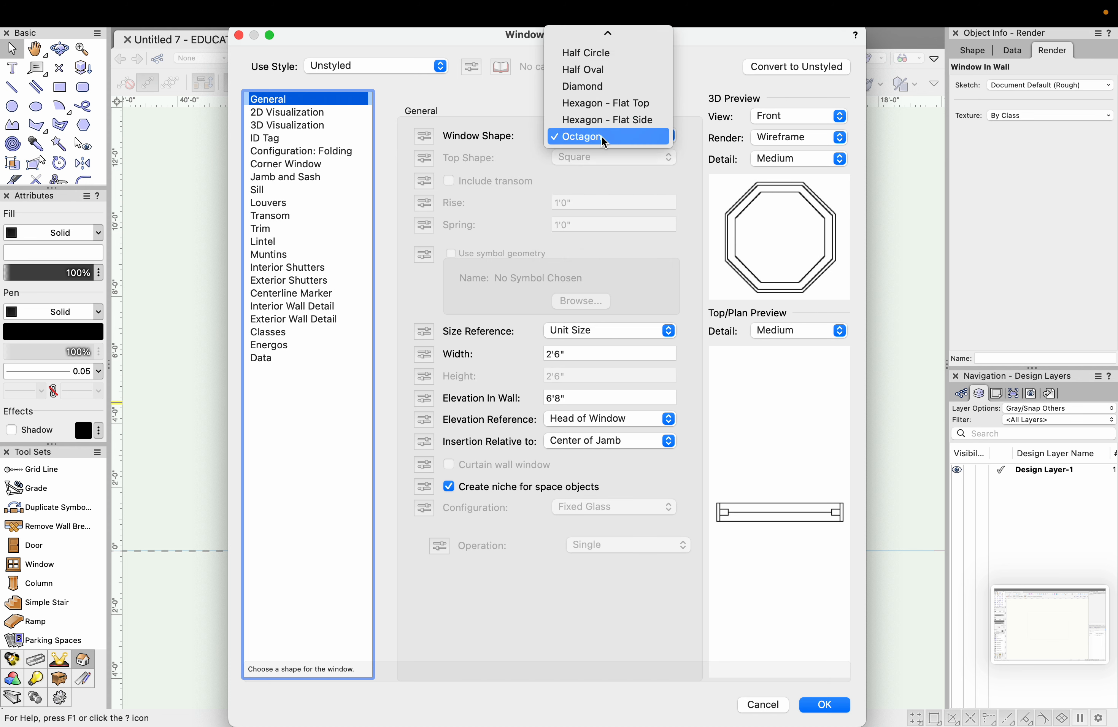
left_click(612, 39)
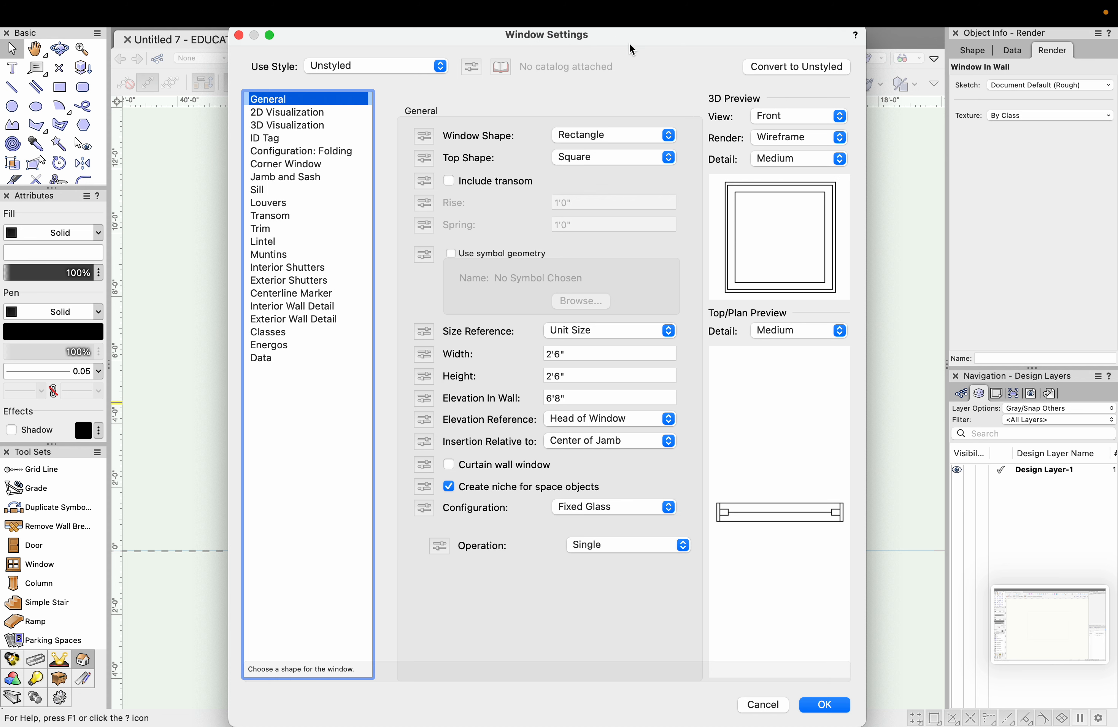